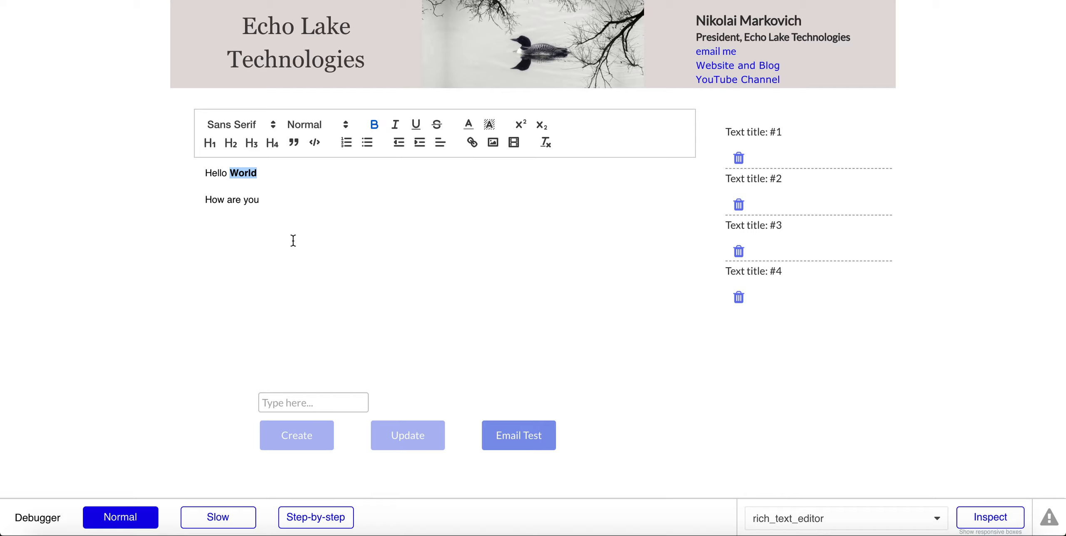
Step: Underline the word "you" and colour the word "are" red in the second line of the text
{"action": "double_click", "coordinate": [253, 201]}
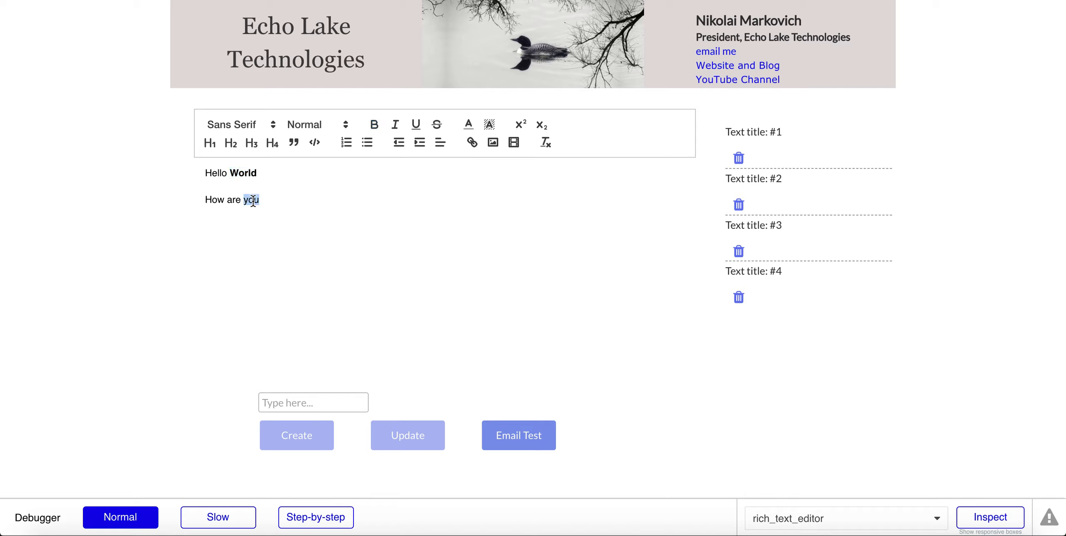
{"action": "left_click", "coordinate": [416, 125]}
{"action": "double_click", "coordinate": [230, 201]}
{"action": "left_click", "coordinate": [468, 125]}
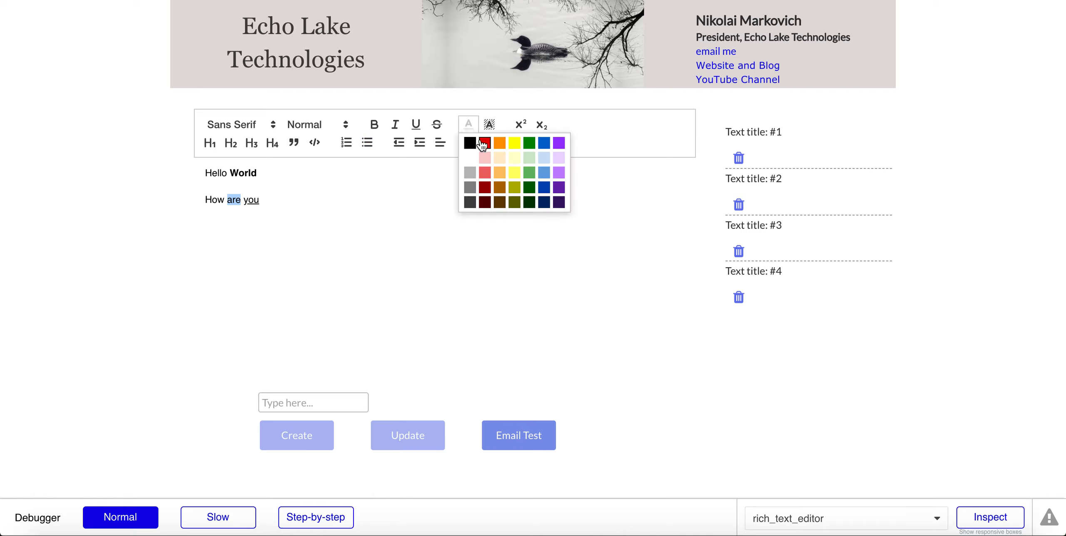
{"action": "left_click", "coordinate": [482, 144]}
{"action": "left_click", "coordinate": [350, 223]}
Step: Title the text "Test Hello" and create it as a new saved entry
{"action": "left_click", "coordinate": [406, 441]}
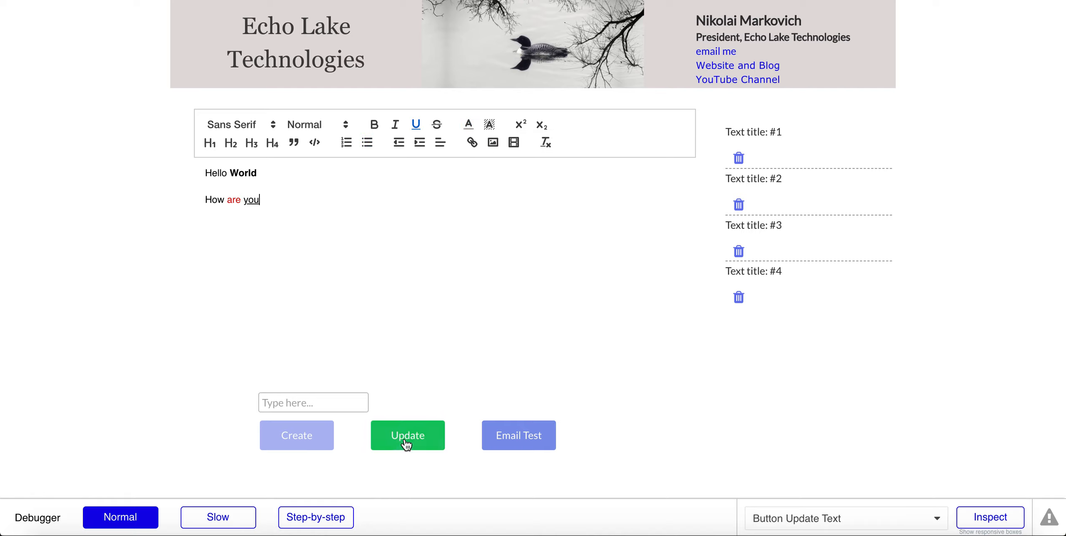
{"action": "left_click", "coordinate": [297, 436]}
{"action": "left_click", "coordinate": [288, 400]}
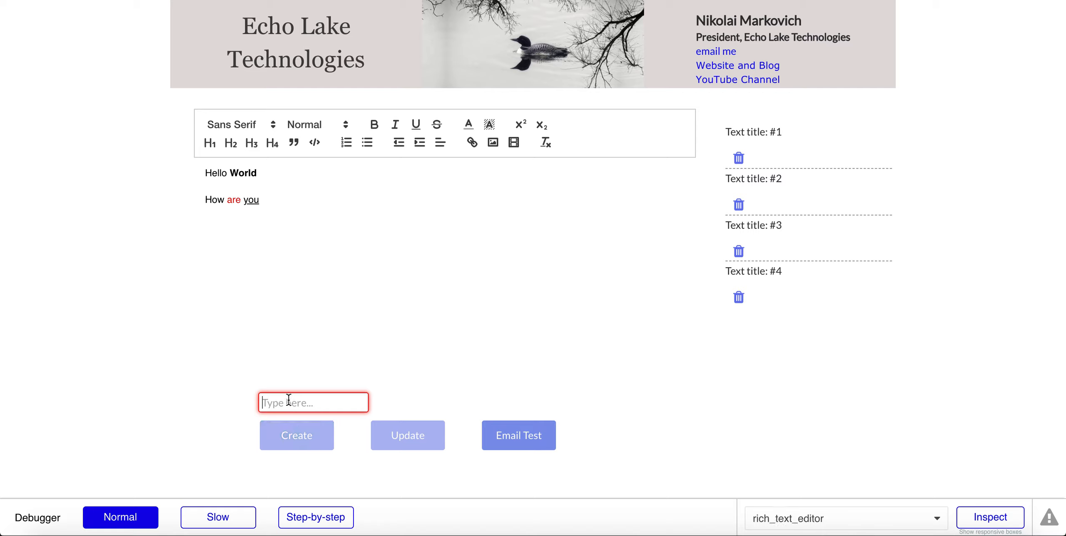
{"action": "type", "text": "Test"}
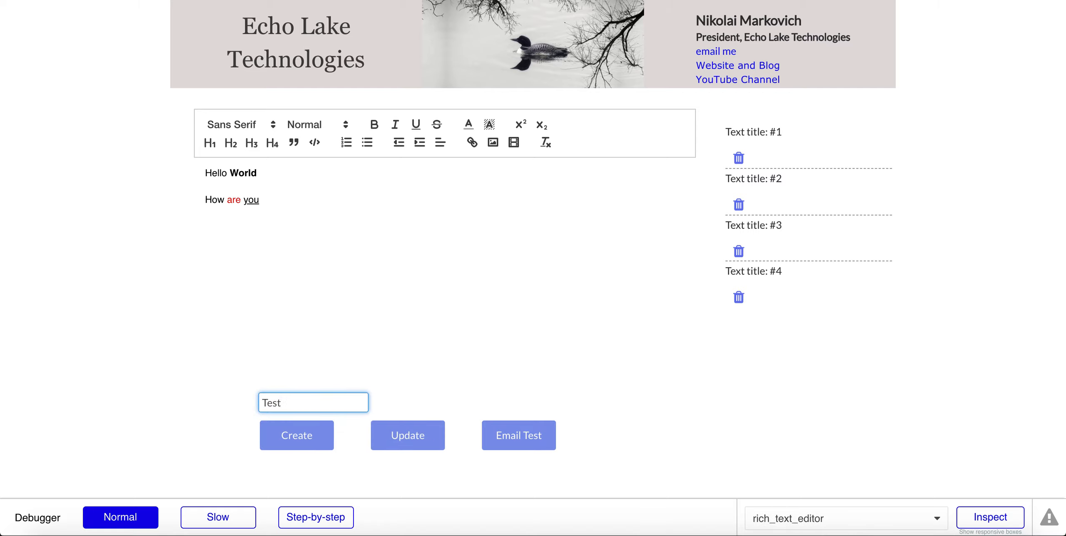
{"action": "type", "text": " Hellow="}
{"action": "key", "text": "BackSpace"}
{"action": "key", "text": "BackSpace"}
{"action": "left_click", "coordinate": [288, 437]}
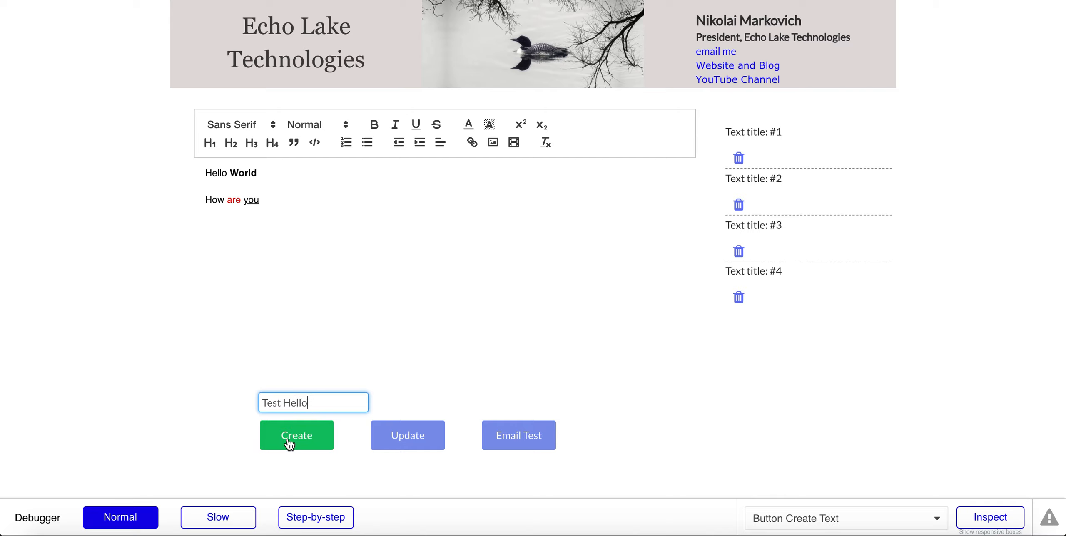
Step: Open the saved Test Hello entry, insert a space between "are" and "you", and update the entry
{"action": "scroll", "coordinate": [799, 272], "scroll_direction": "down", "scroll_amount": 2}
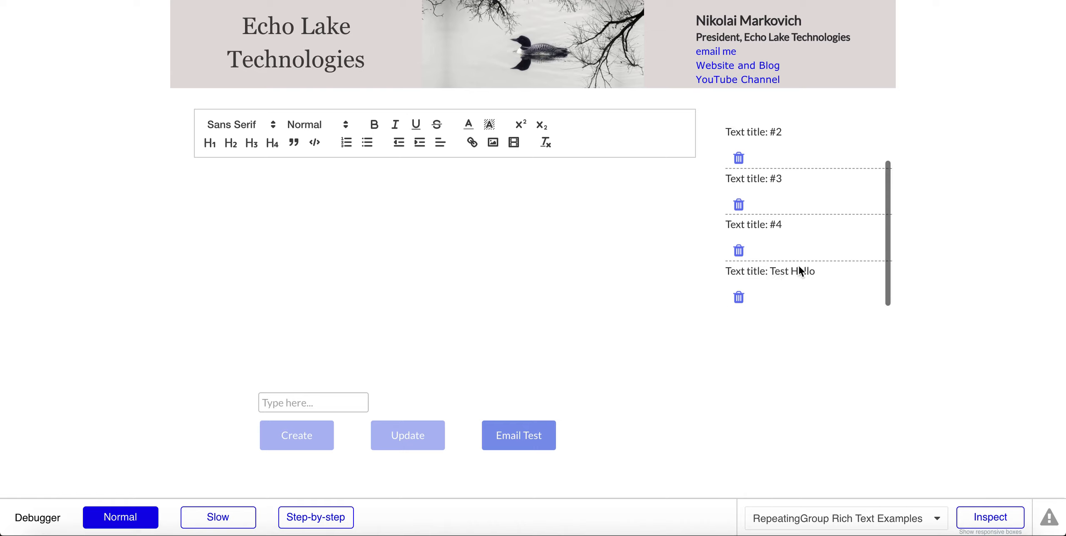
{"action": "left_click", "coordinate": [745, 272]}
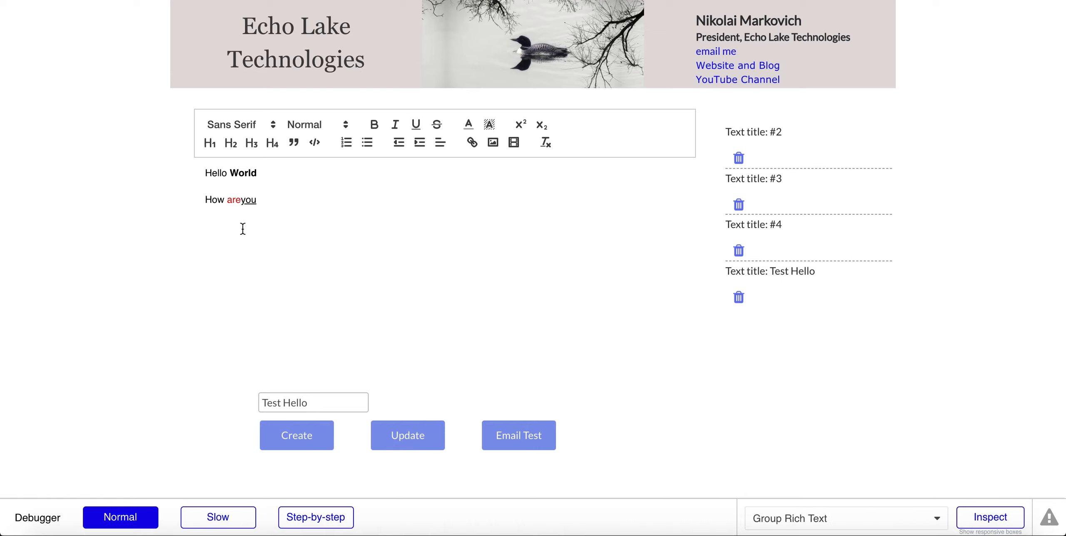
{"action": "left_click", "coordinate": [240, 203]}
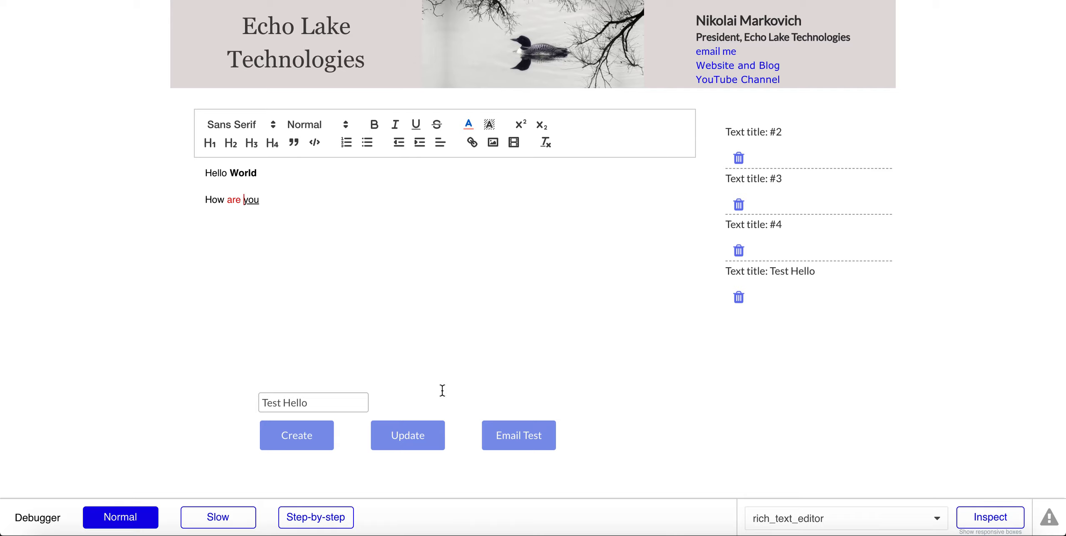
{"action": "left_click", "coordinate": [415, 437]}
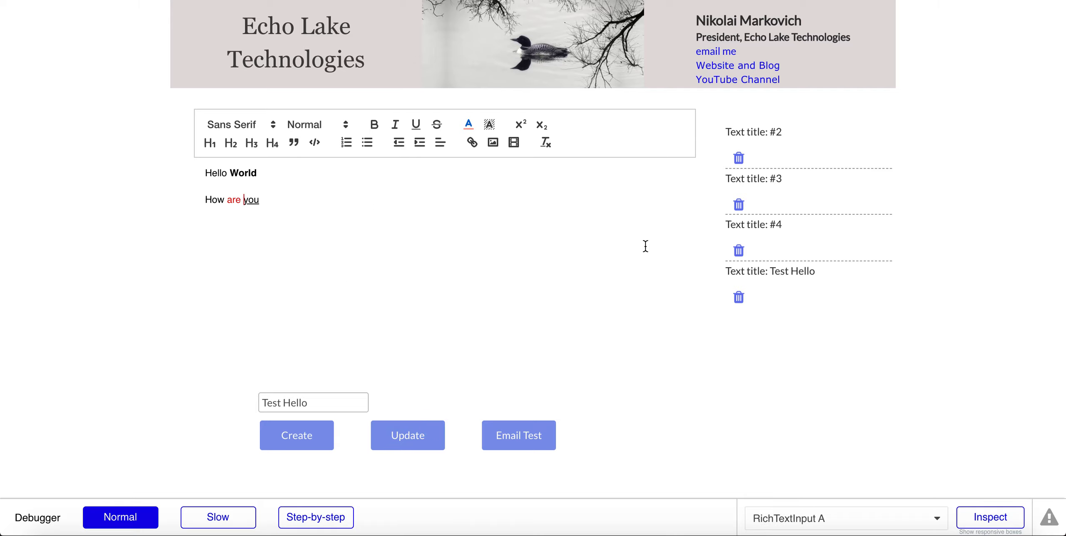
Step: Reopen the Test Hello entry and add a third line reading "Have good day"
{"action": "left_click", "coordinate": [762, 188]}
{"action": "left_click", "coordinate": [753, 274]}
{"action": "left_click", "coordinate": [300, 209]}
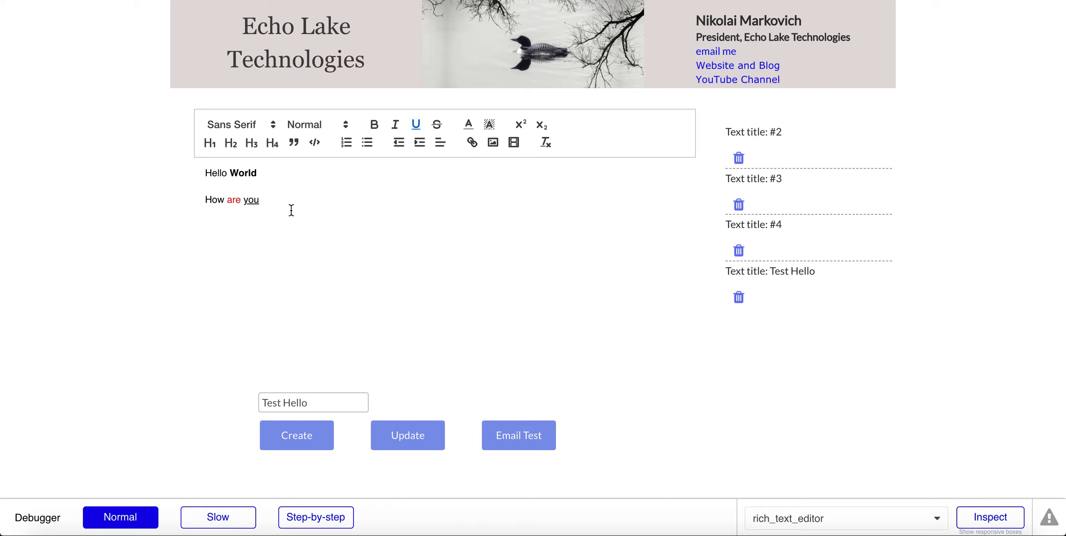
{"action": "key", "text": "Return"}
{"action": "type", "text": "Have good day"}
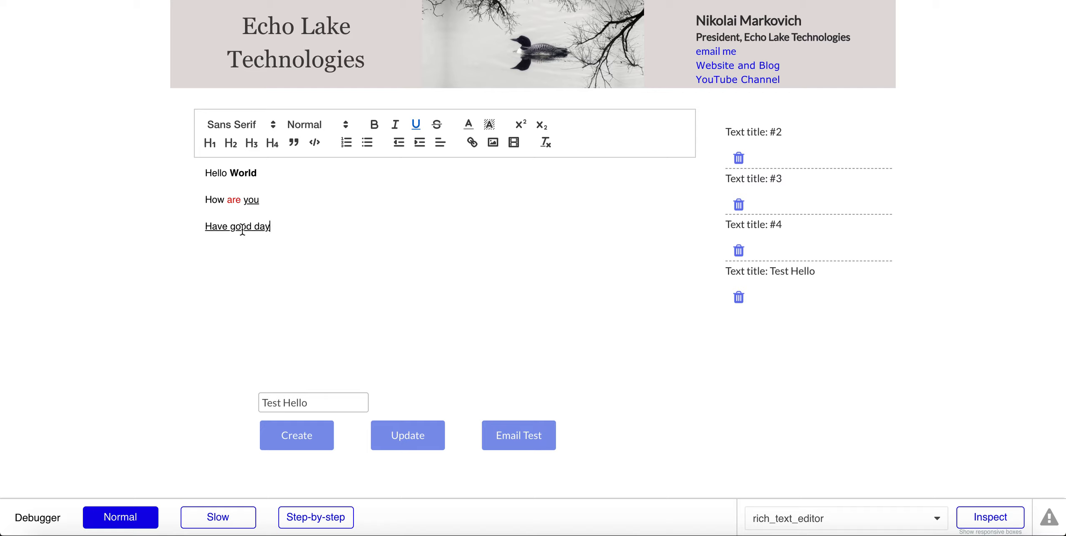
Step: Change the "Have good day" line from underlined to green italic text and update the entry
{"action": "left_click_drag", "start_coordinate": [267, 228], "coordinate": [185, 233]}
{"action": "left_click", "coordinate": [416, 125]}
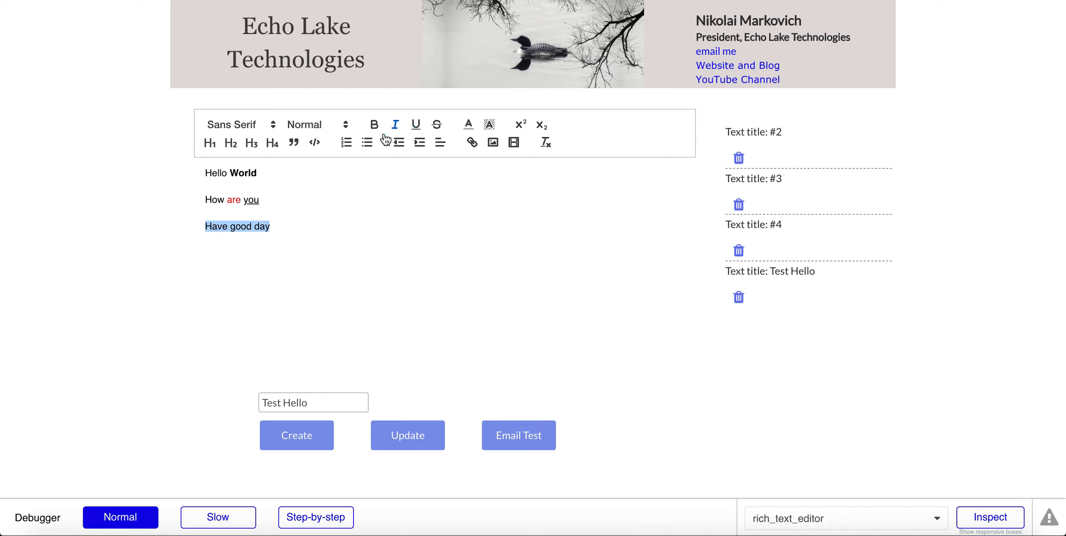
{"action": "left_click", "coordinate": [395, 125]}
{"action": "left_click", "coordinate": [468, 124]}
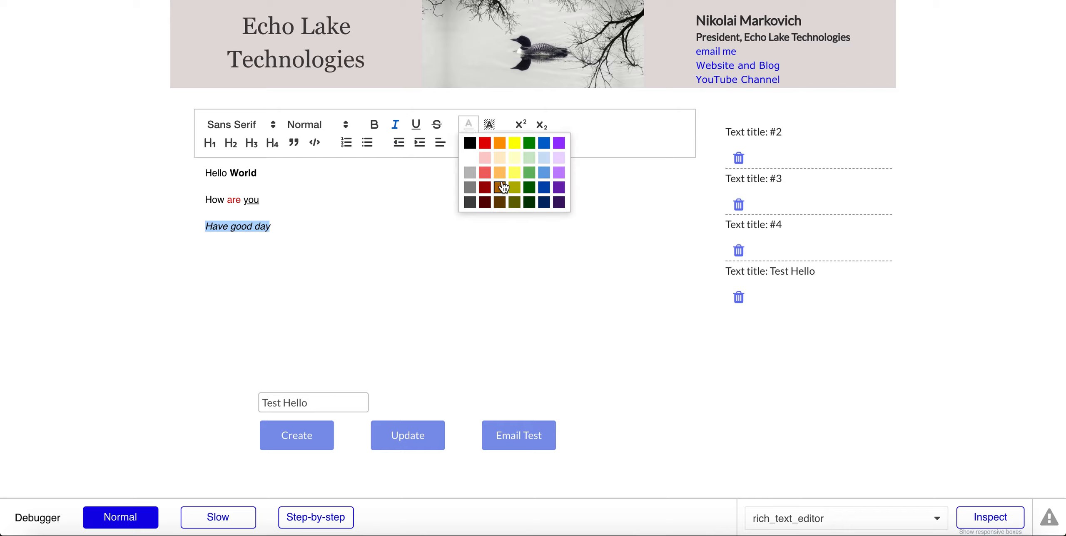
{"action": "left_click", "coordinate": [529, 142]}
{"action": "left_click", "coordinate": [404, 433]}
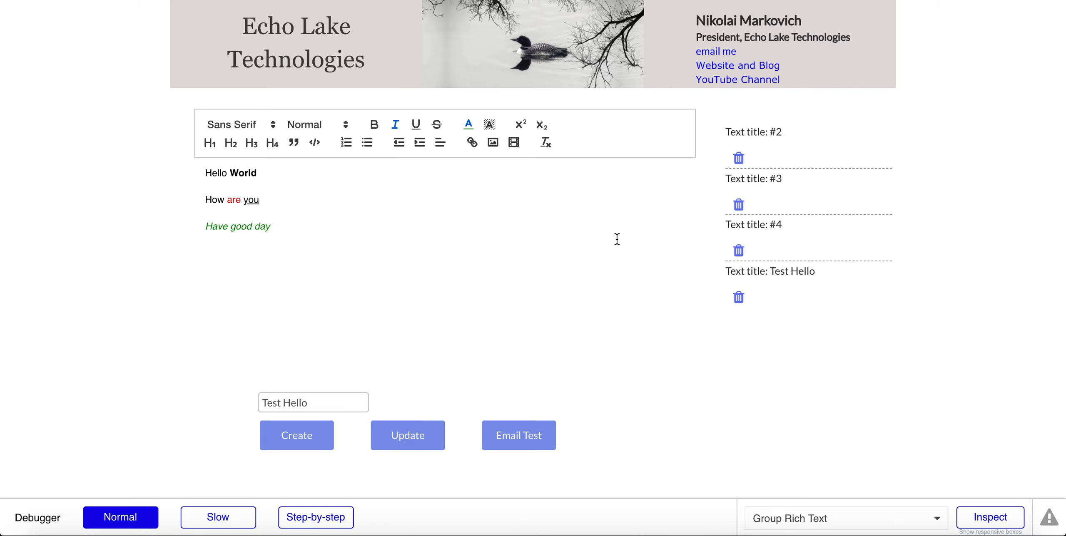
{"action": "left_click", "coordinate": [381, 235]}
Step: Switch to the Bubble editor, examine the content type of Group Rich Text, and open the app's data types
{"action": "left_click", "coordinate": [242, 1]}
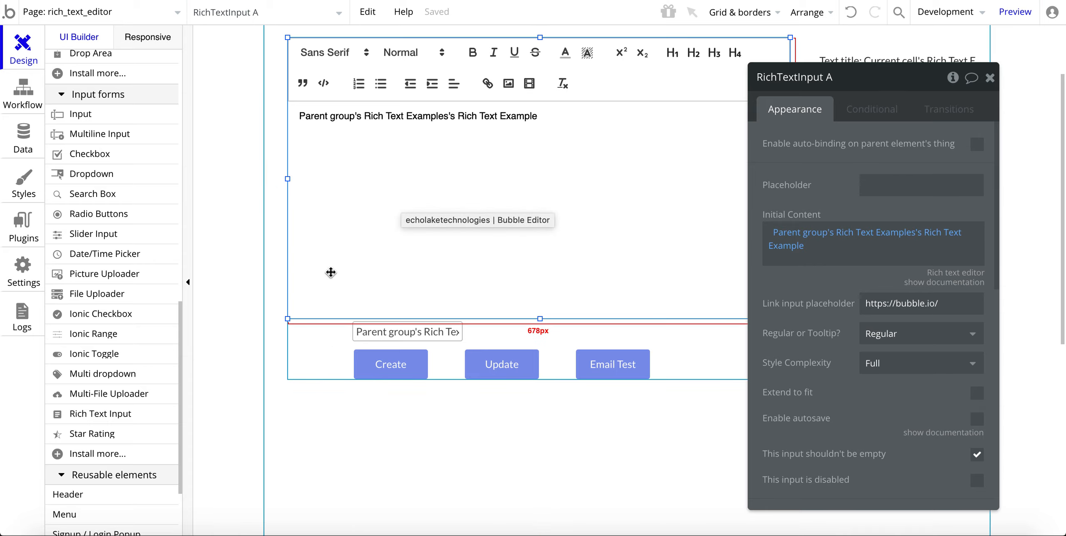
{"action": "left_click", "coordinate": [332, 345]}
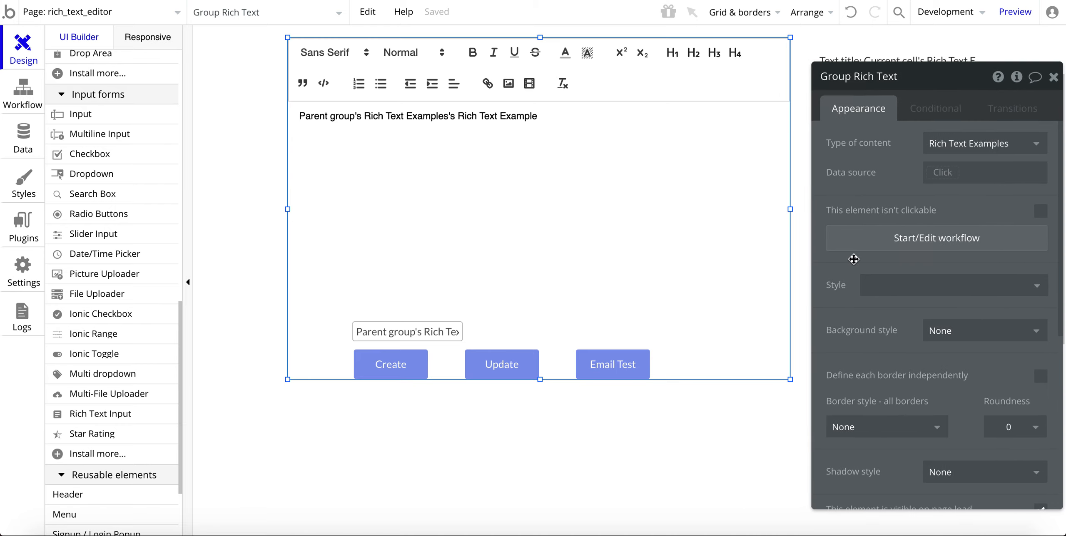
{"action": "left_click", "coordinate": [311, 398]}
{"action": "left_click", "coordinate": [311, 369]}
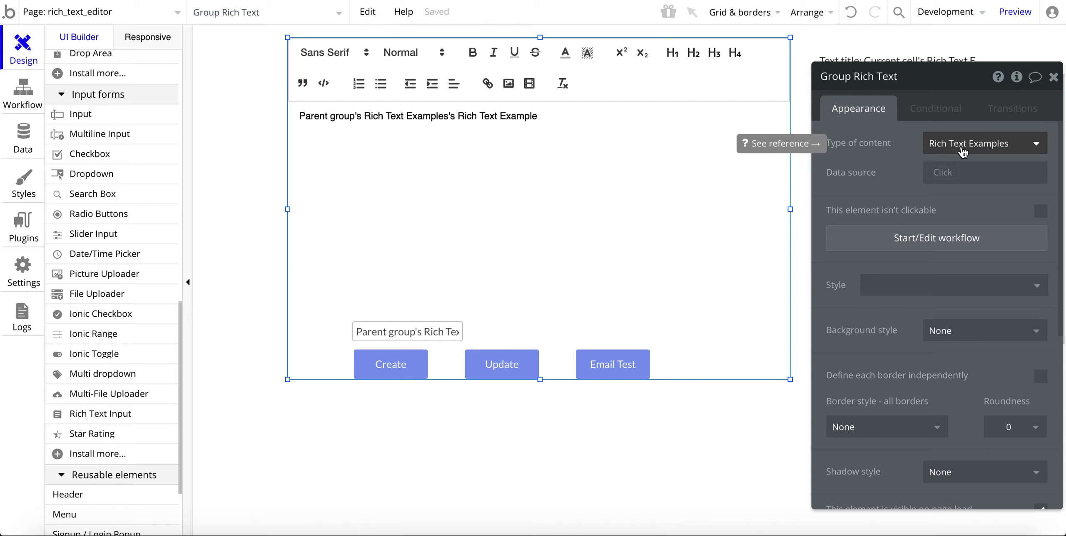
{"action": "left_click", "coordinate": [25, 140]}
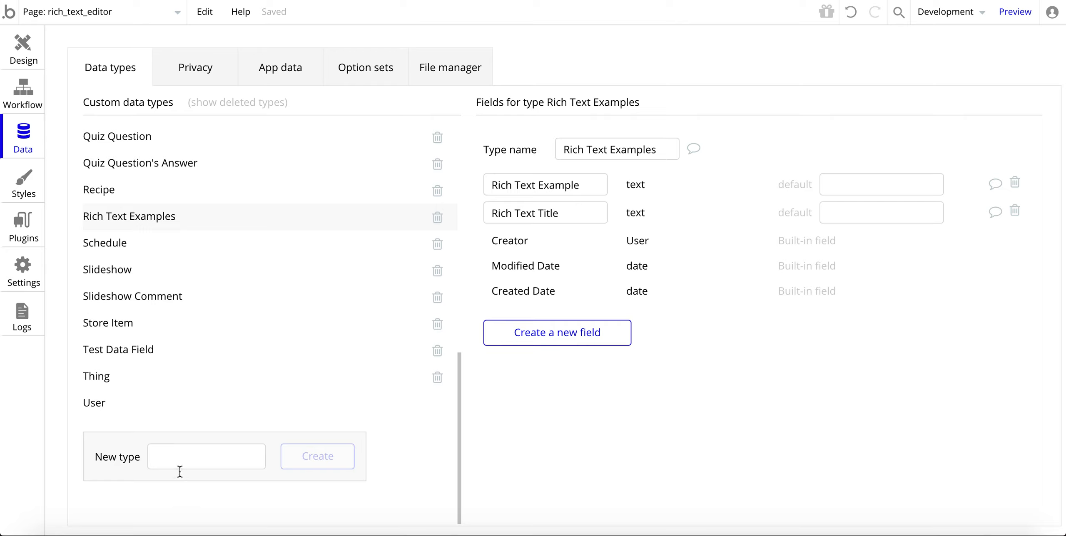
{"action": "left_click", "coordinate": [170, 455]}
{"action": "type", "text": "Test"}
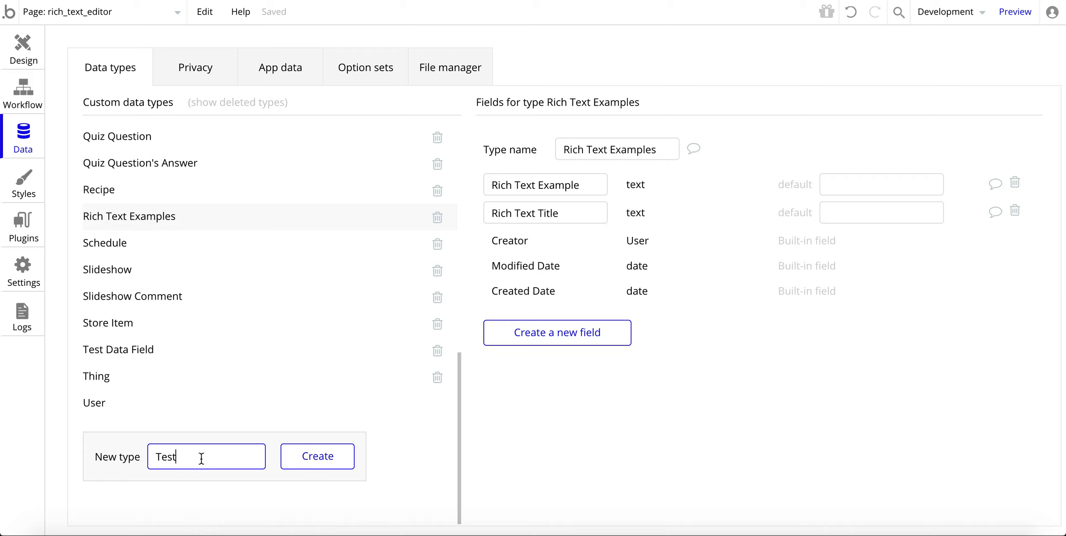
{"action": "key", "text": "BackSpace"}
{"action": "key", "text": "BackSpace"}
{"action": "key", "text": "BackSpace"}
{"action": "key", "text": "BackSpace"}
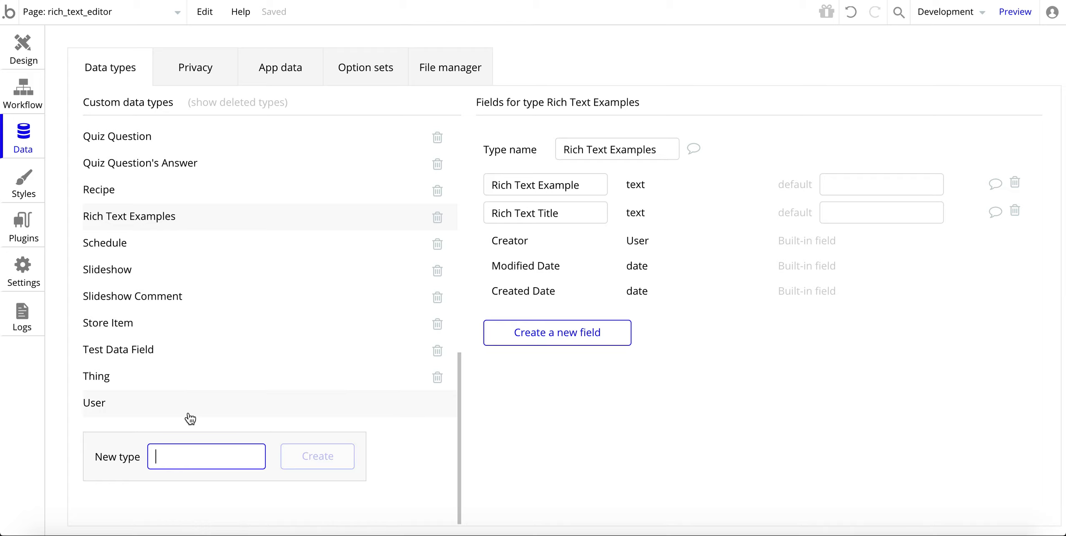
Step: Create a text field named "Test" in the Rich Text Examples data type, and delete that field again
{"action": "left_click", "coordinate": [115, 217]}
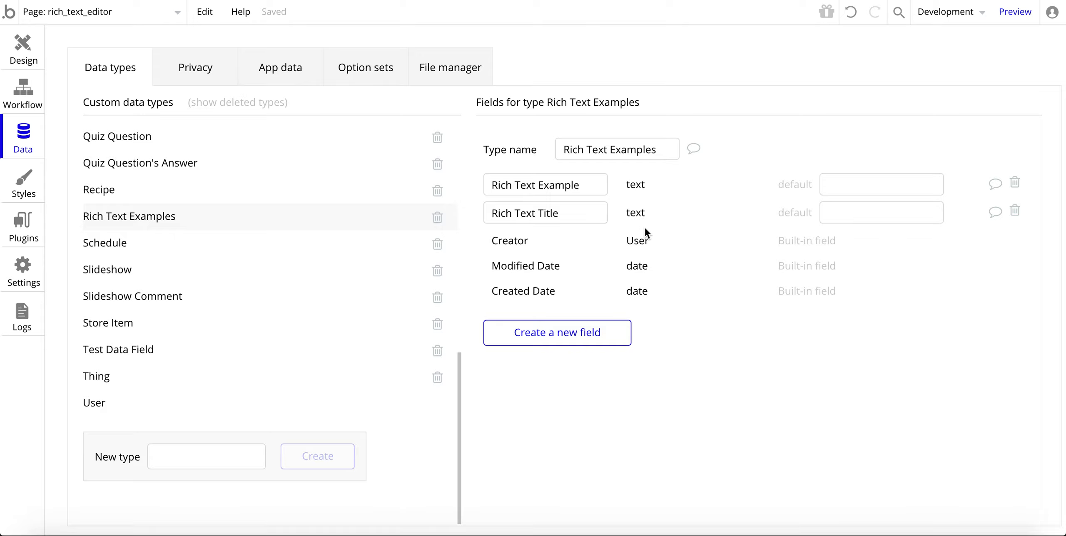
{"action": "left_click", "coordinate": [534, 340]}
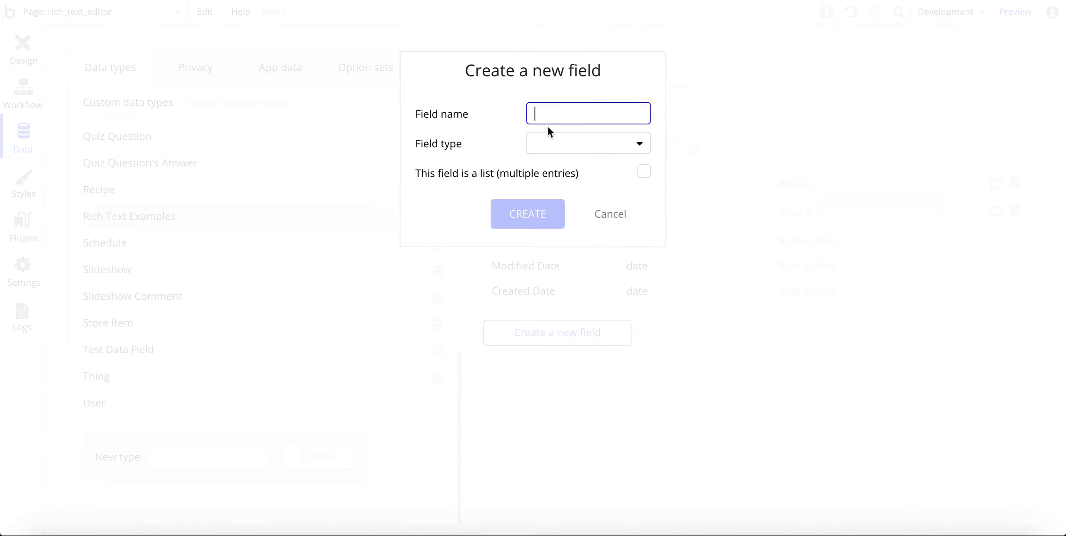
{"action": "type", "text": "Test"}
{"action": "left_click", "coordinate": [560, 144]}
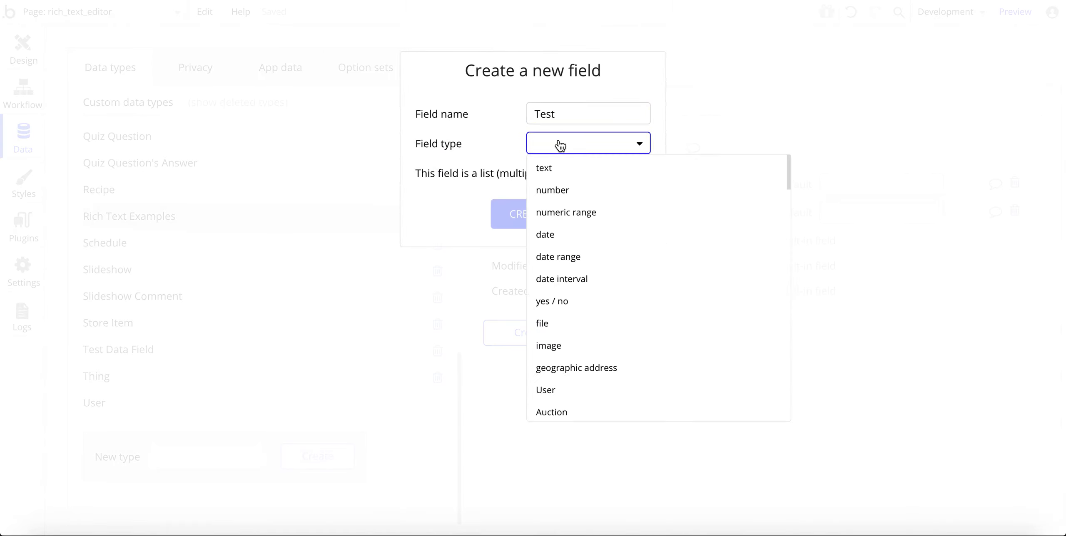
{"action": "left_click", "coordinate": [549, 168]}
{"action": "left_click", "coordinate": [528, 211]}
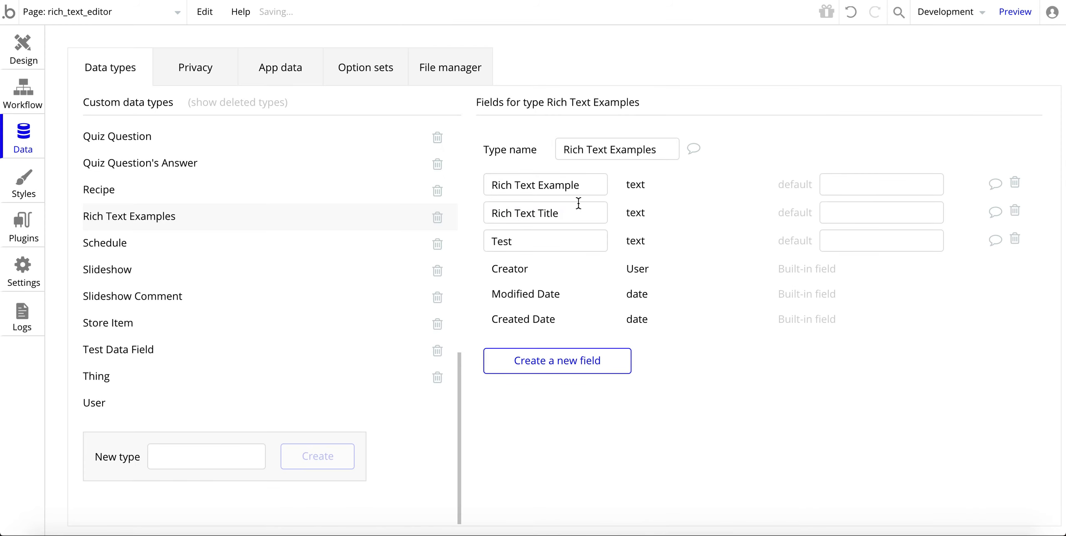
{"action": "left_click", "coordinate": [1015, 239]}
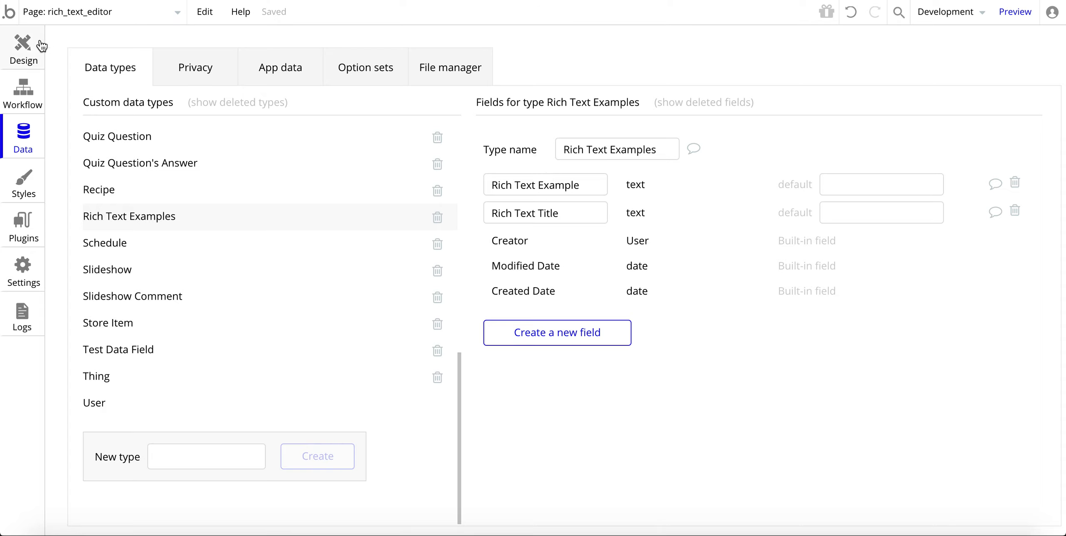
Step: Return to the page design and examine the properties of Group Rich Text and the rich text input inside it
{"action": "left_click", "coordinate": [24, 49]}
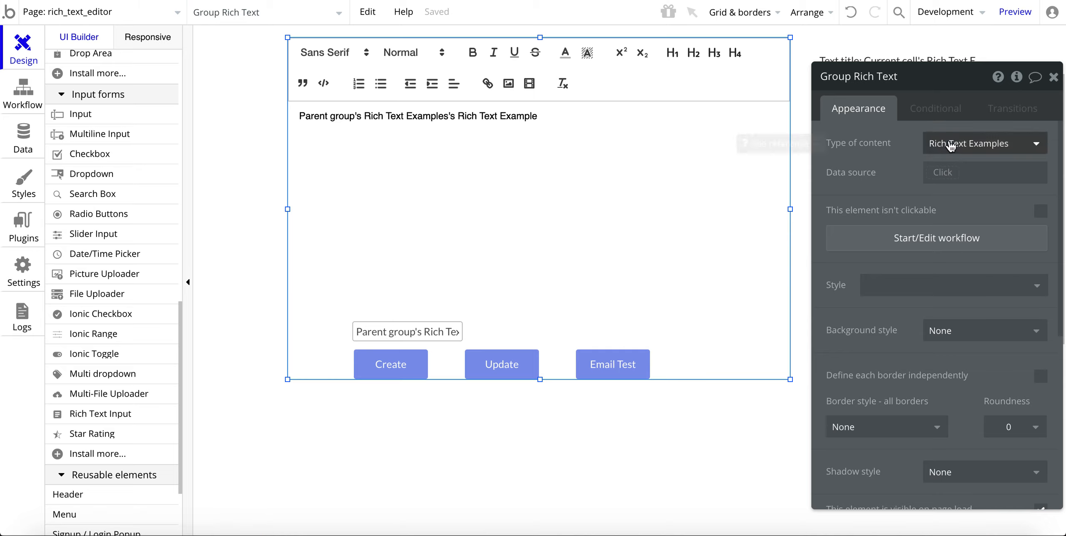
{"action": "left_click", "coordinate": [383, 275]}
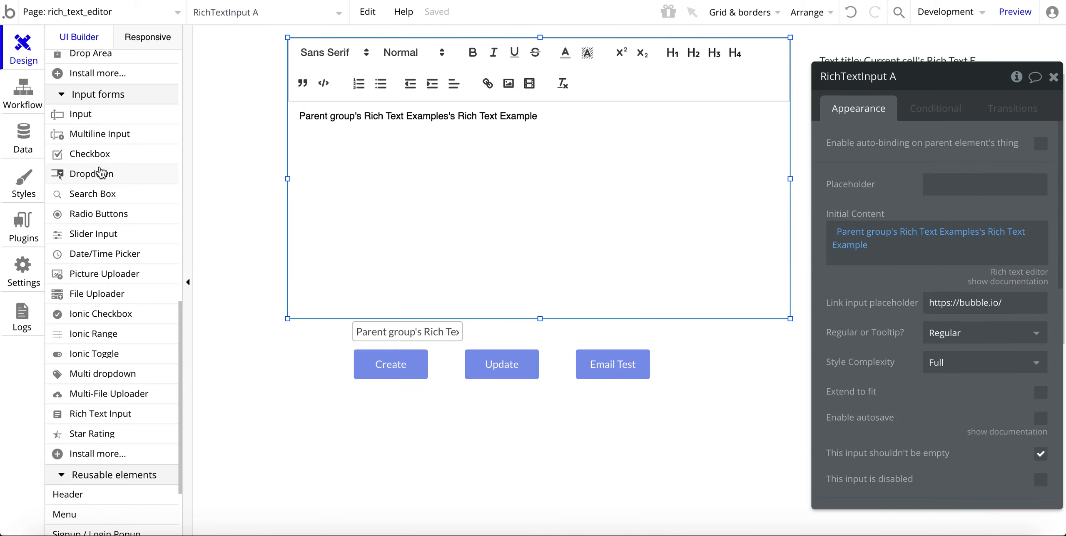
Step: Search the plugin catalogue for "rich text ed", examine the Rich Text Editor plugin made by Bubble, and close the catalogue
{"action": "left_click", "coordinate": [16, 240]}
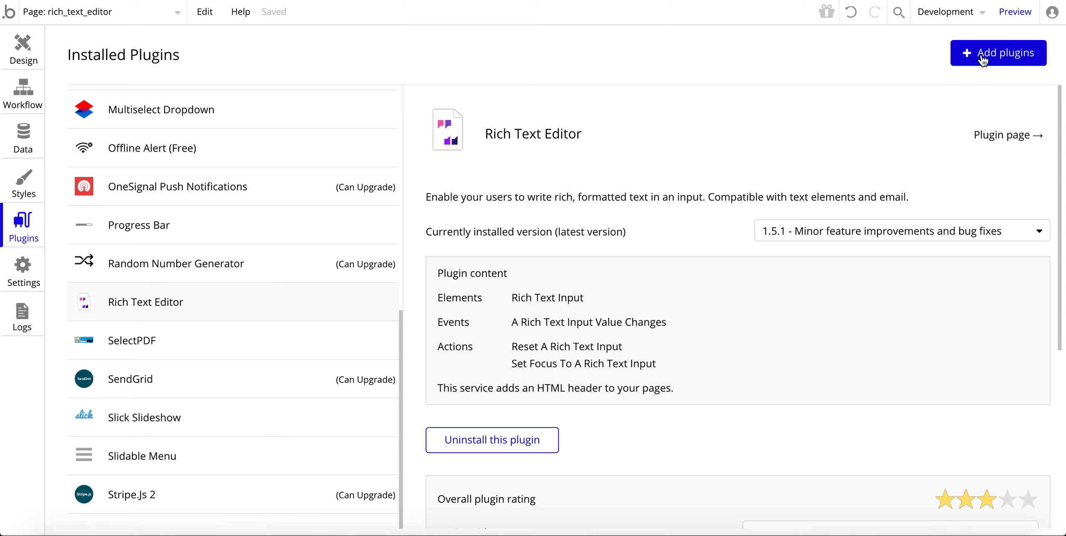
{"action": "left_click", "coordinate": [1001, 48]}
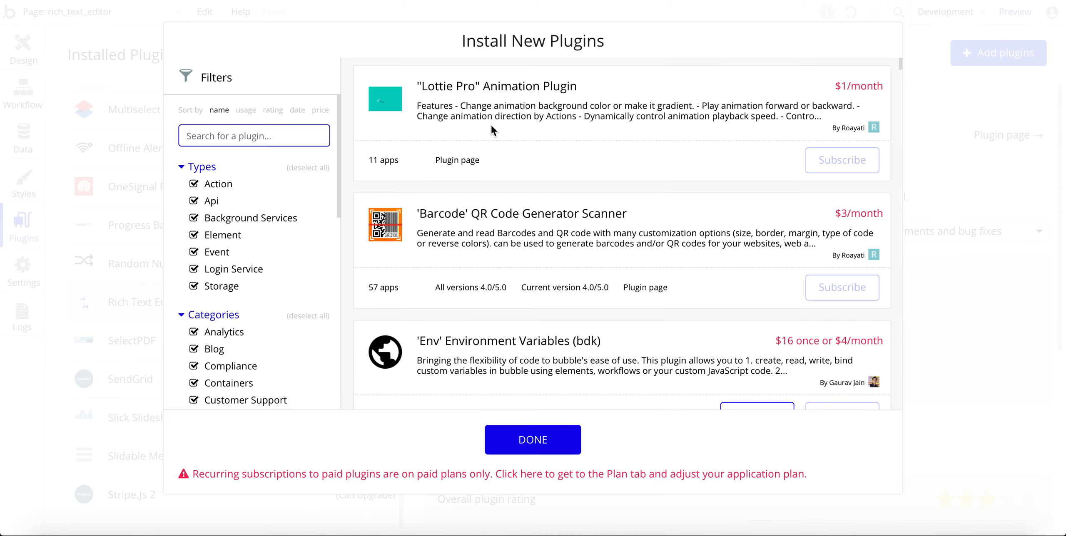
{"action": "type", "text": "r"}
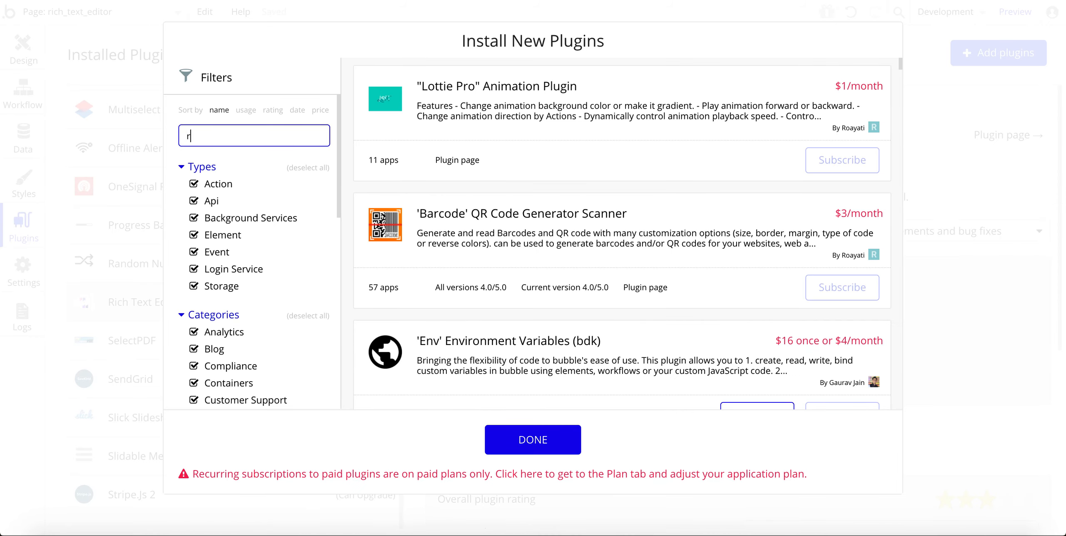
{"action": "type", "text": "ich text ed"}
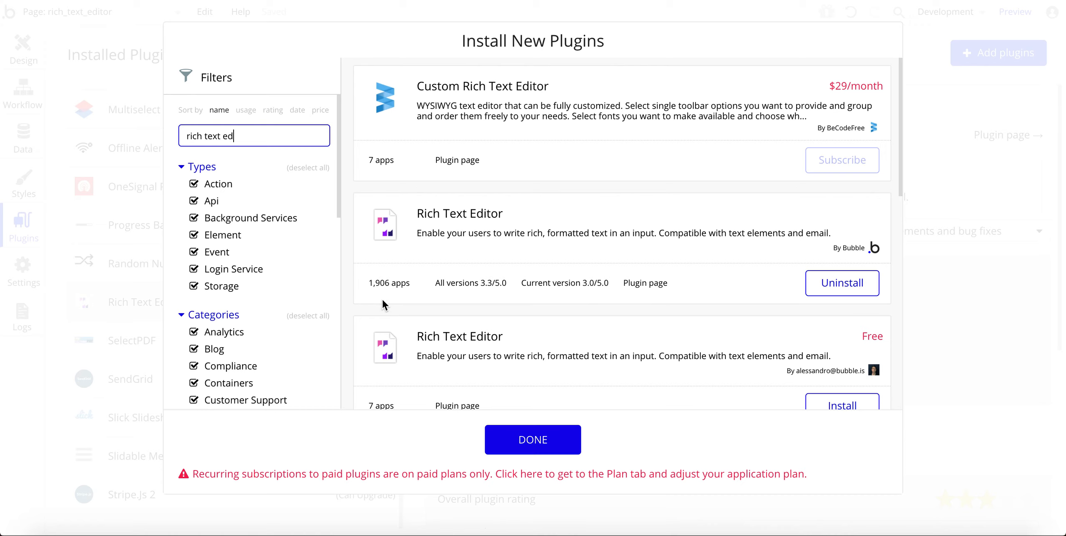
{"action": "scroll", "coordinate": [500, 305], "scroll_direction": "down", "scroll_amount": 1}
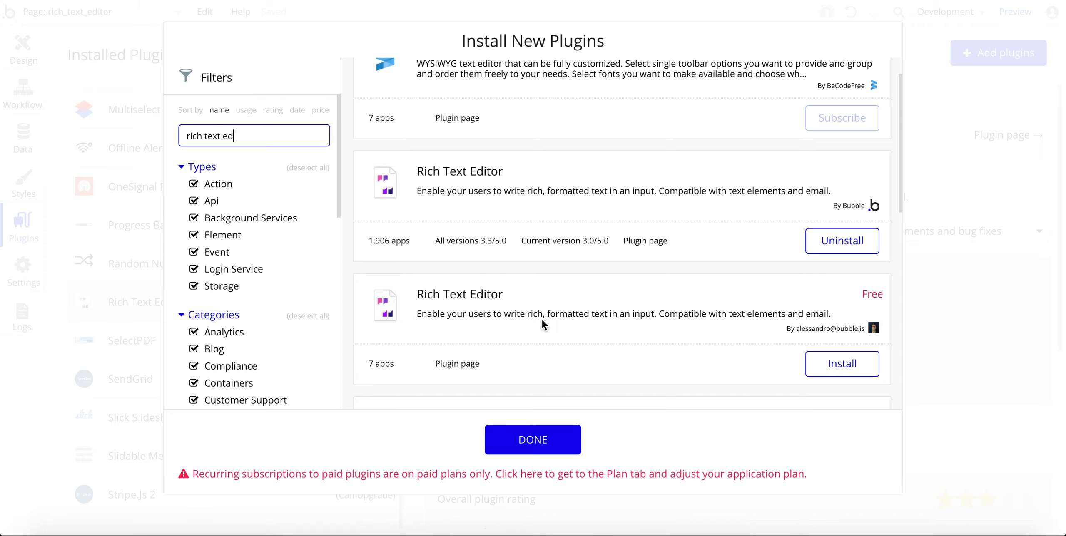
{"action": "scroll", "coordinate": [489, 307], "scroll_direction": "up", "scroll_amount": 1}
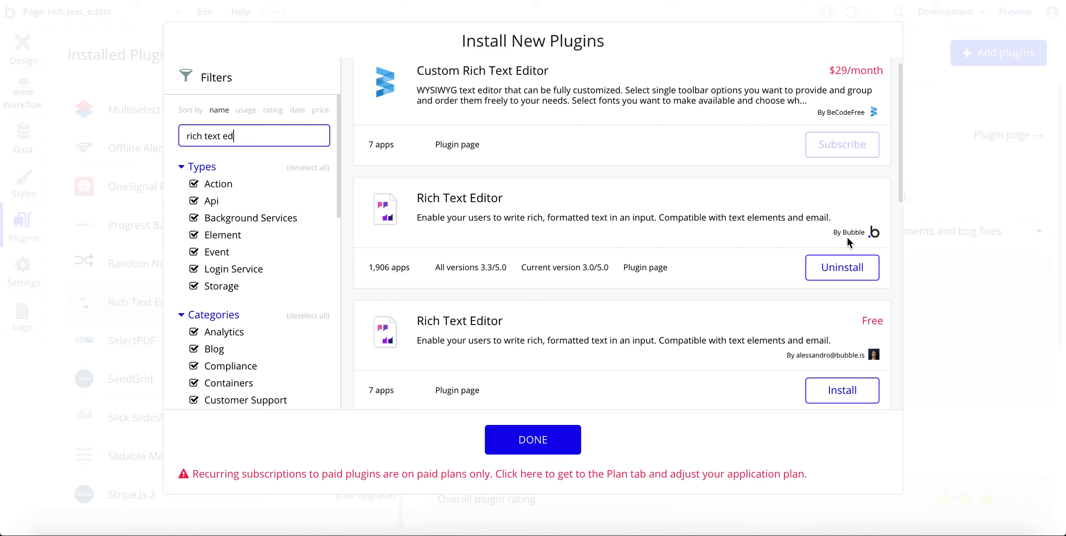
{"action": "left_click", "coordinate": [531, 445]}
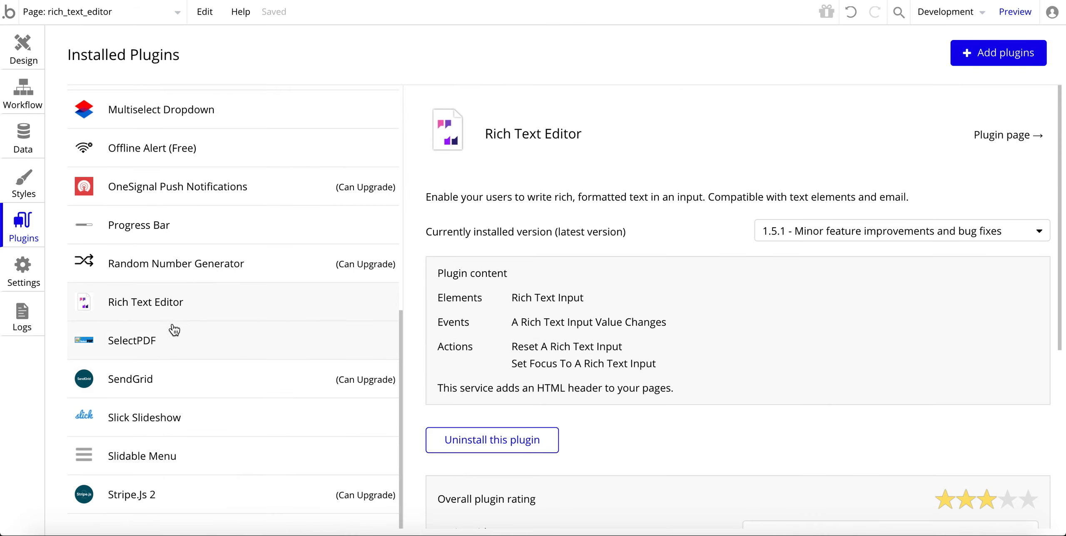
Step: Return to the page design, draw a new rich text input below the Create button, and delete it again
{"action": "left_click", "coordinate": [17, 61]}
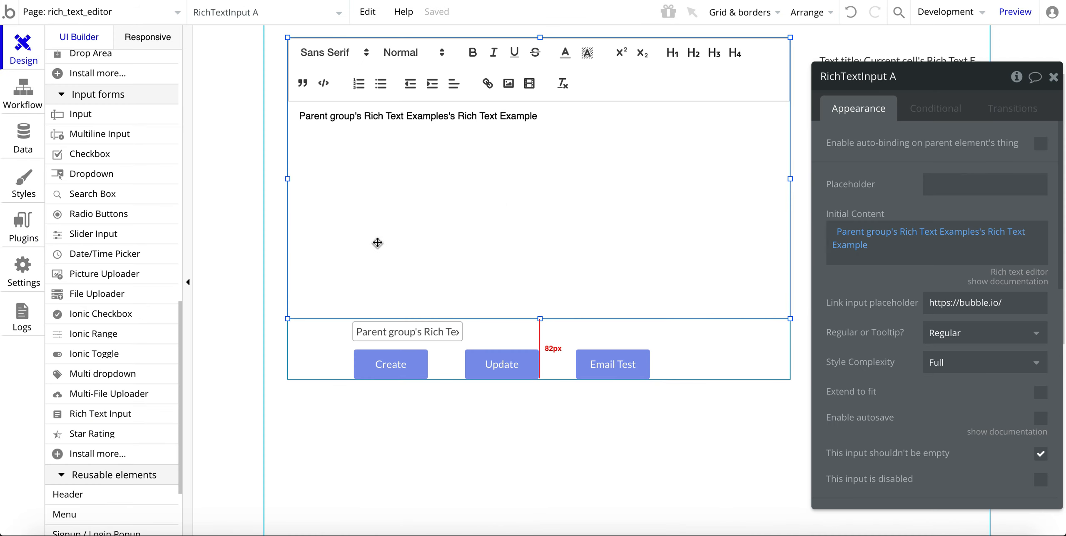
{"action": "scroll", "coordinate": [72, 262], "scroll_direction": "up", "scroll_amount": 10}
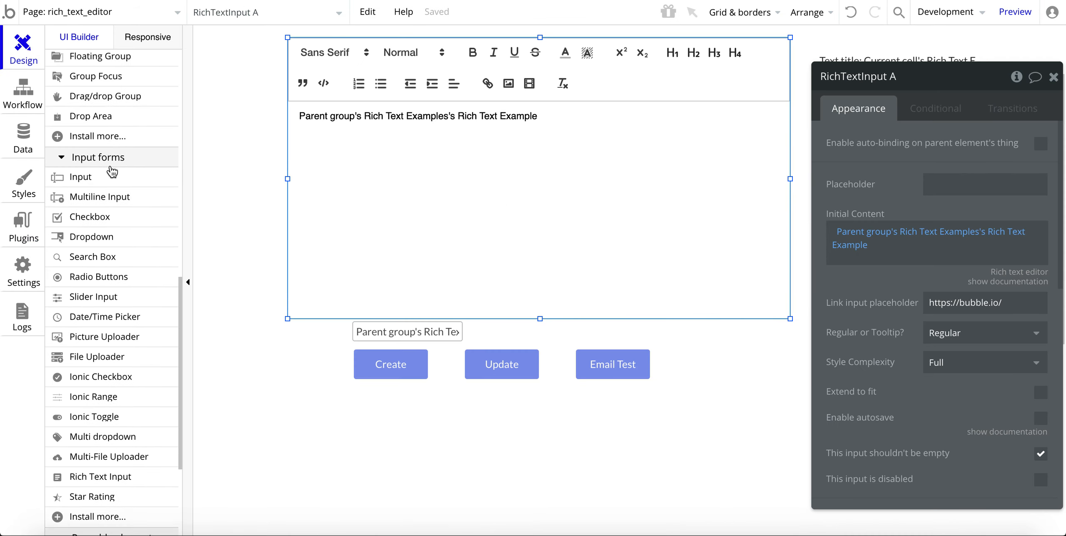
{"action": "scroll", "coordinate": [112, 170], "scroll_direction": "up", "scroll_amount": 7}
{"action": "scroll", "coordinate": [112, 171], "scroll_direction": "down", "scroll_amount": 17}
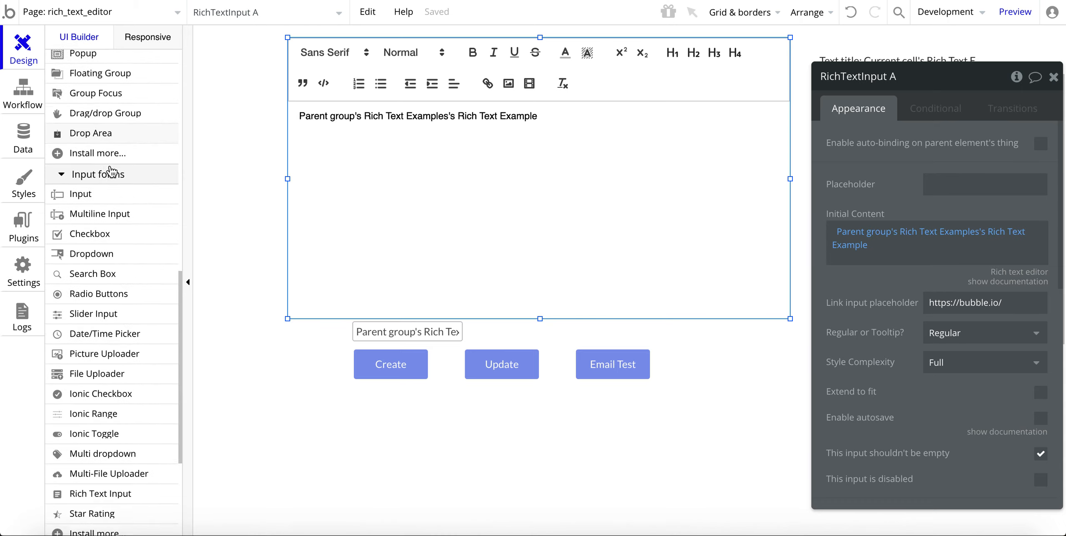
{"action": "scroll", "coordinate": [87, 366], "scroll_direction": "down", "scroll_amount": 1}
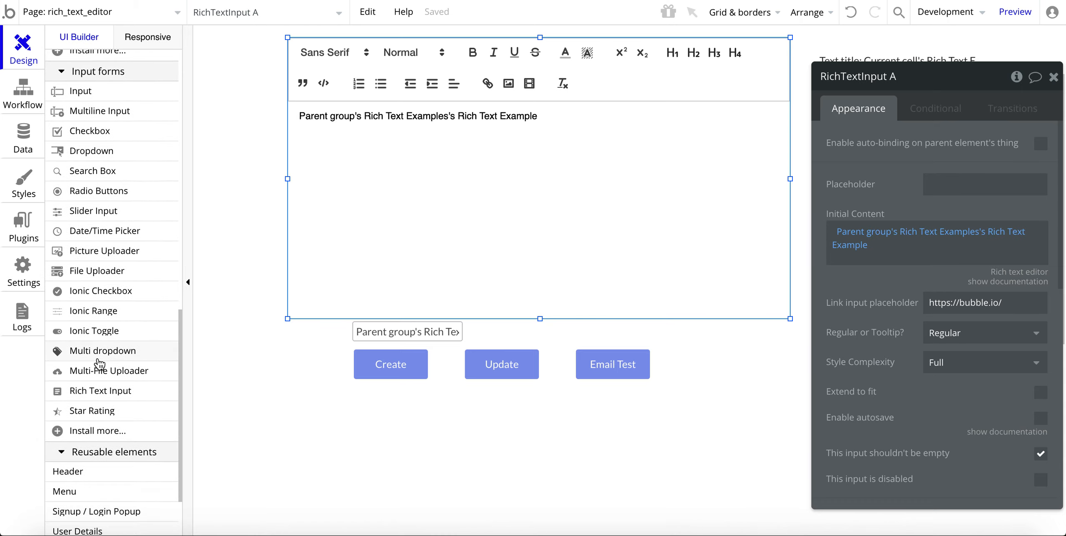
{"action": "left_click", "coordinate": [82, 394]}
{"action": "left_click_drag", "start_coordinate": [308, 417], "coordinate": [484, 491]}
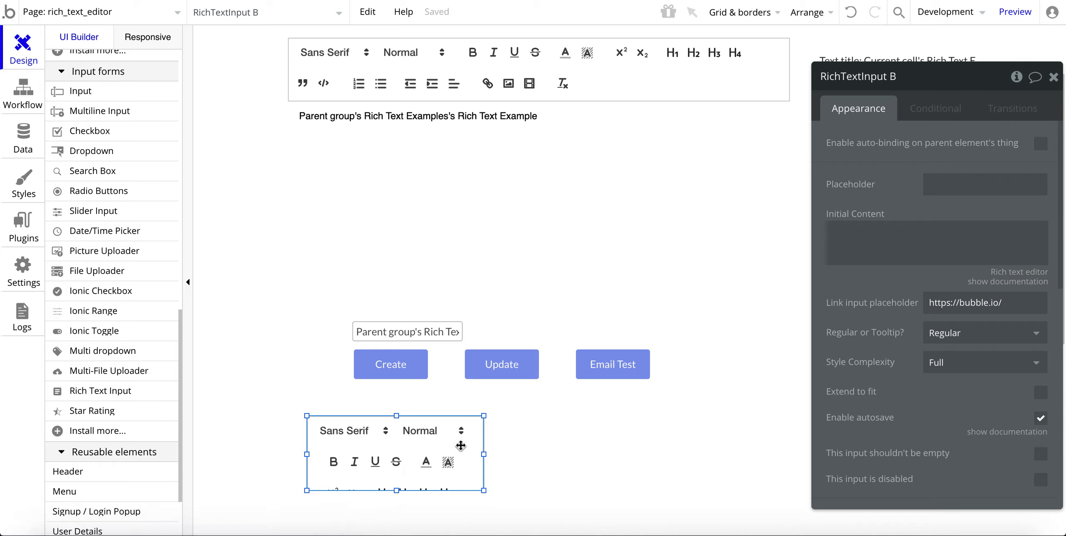
{"action": "key", "text": "Delete"}
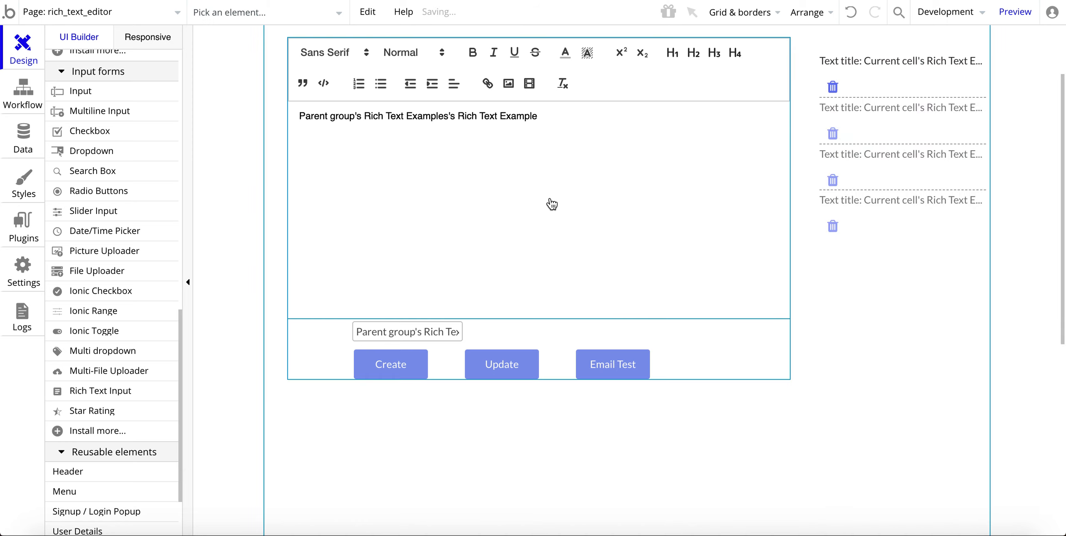
Step: Examine the appearance properties of the existing rich text input, RichTextInput A
{"action": "scroll", "coordinate": [550, 208], "scroll_direction": "up", "scroll_amount": 1}
{"action": "left_click", "coordinate": [480, 242]}
{"action": "left_click_drag", "start_coordinate": [823, 183], "coordinate": [745, 143]}
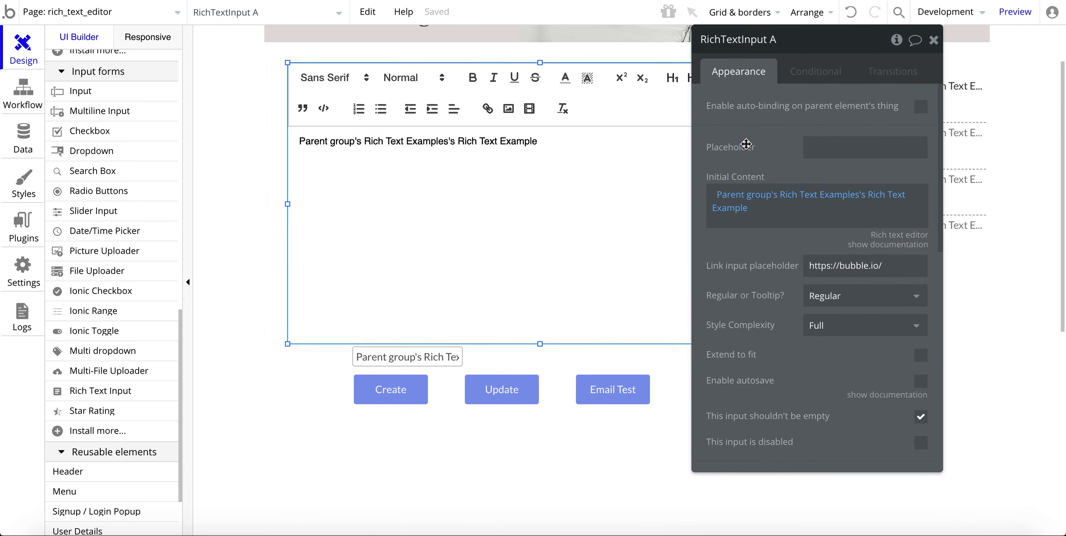
{"action": "left_click_drag", "start_coordinate": [743, 157], "coordinate": [814, 158]}
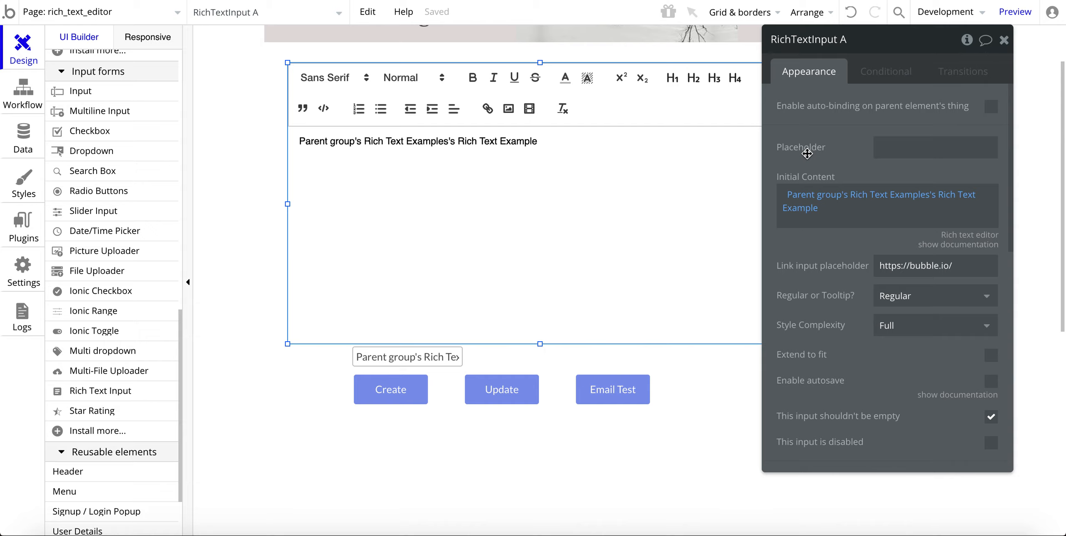
{"action": "mouse_move", "coordinate": [809, 204]}
{"action": "left_click_drag", "start_coordinate": [818, 160], "coordinate": [669, 166]}
{"action": "left_click_drag", "start_coordinate": [698, 169], "coordinate": [822, 186]}
Step: Compare the content type of Group Rich Text with the initial content expression of the rich text input inside it
{"action": "left_click", "coordinate": [495, 367]}
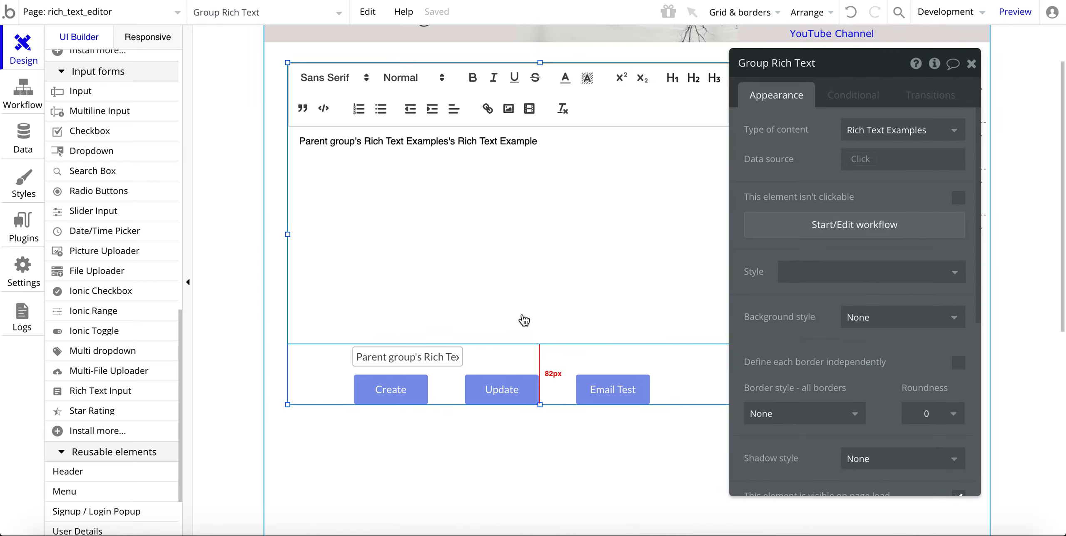
{"action": "left_click", "coordinate": [523, 298]}
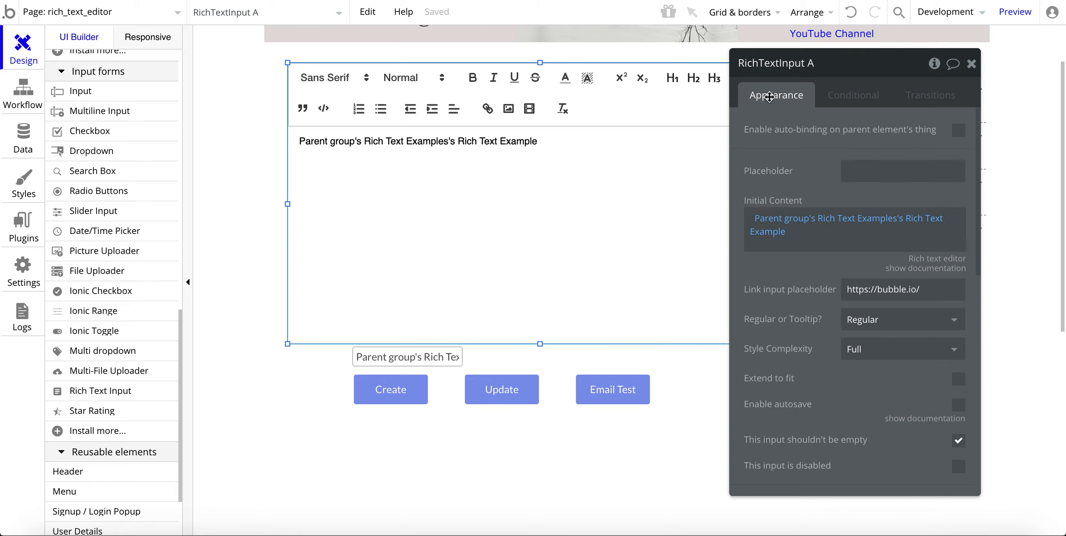
{"action": "mouse_move", "coordinate": [775, 224]}
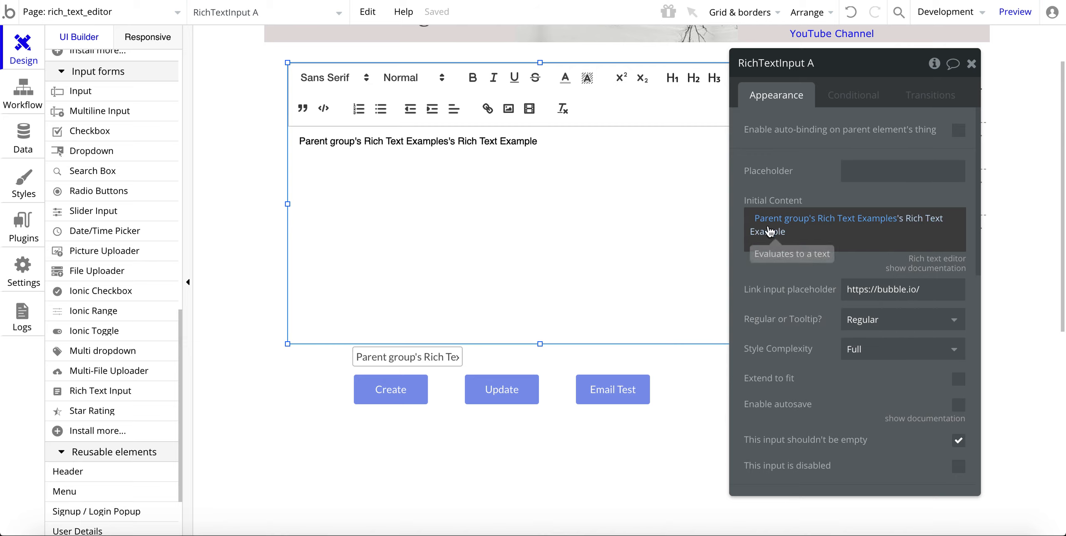
{"action": "left_click", "coordinate": [685, 377]}
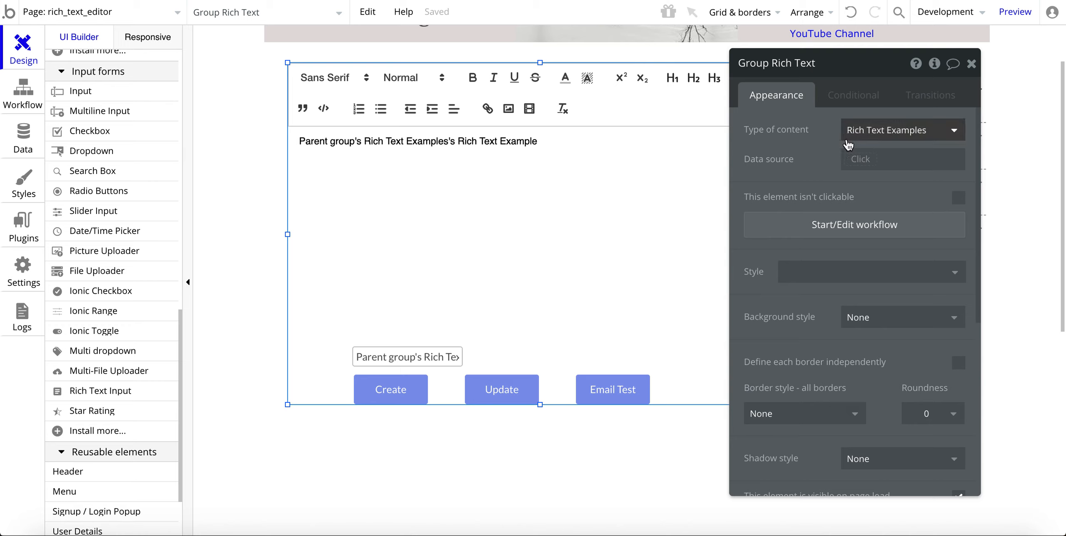
{"action": "left_click", "coordinate": [626, 275]}
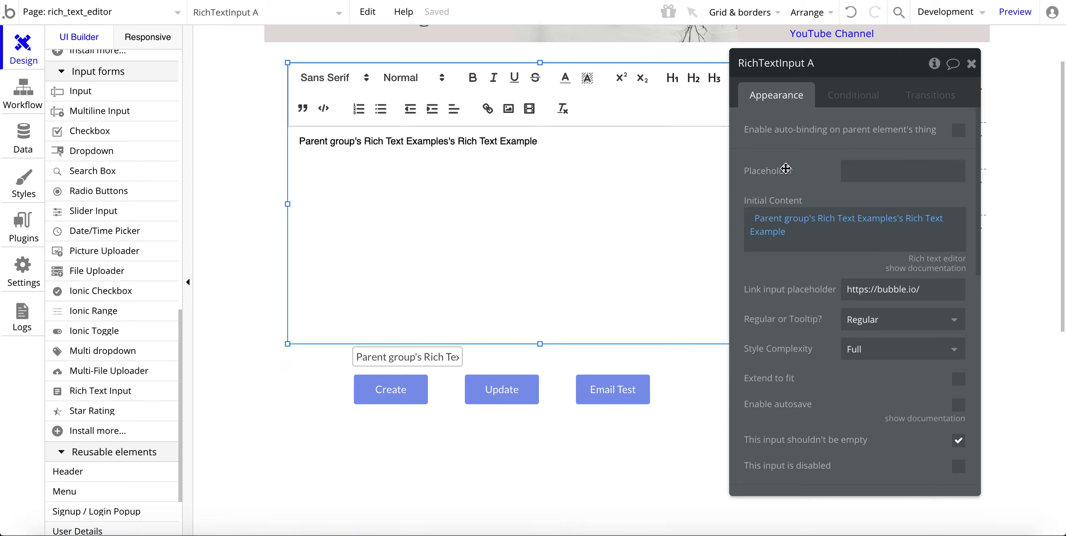
Step: Try the Medium and Basic style complexity on RichTextInput A, and set it back to Full
{"action": "left_click_drag", "start_coordinate": [814, 158], "coordinate": [799, 158]}
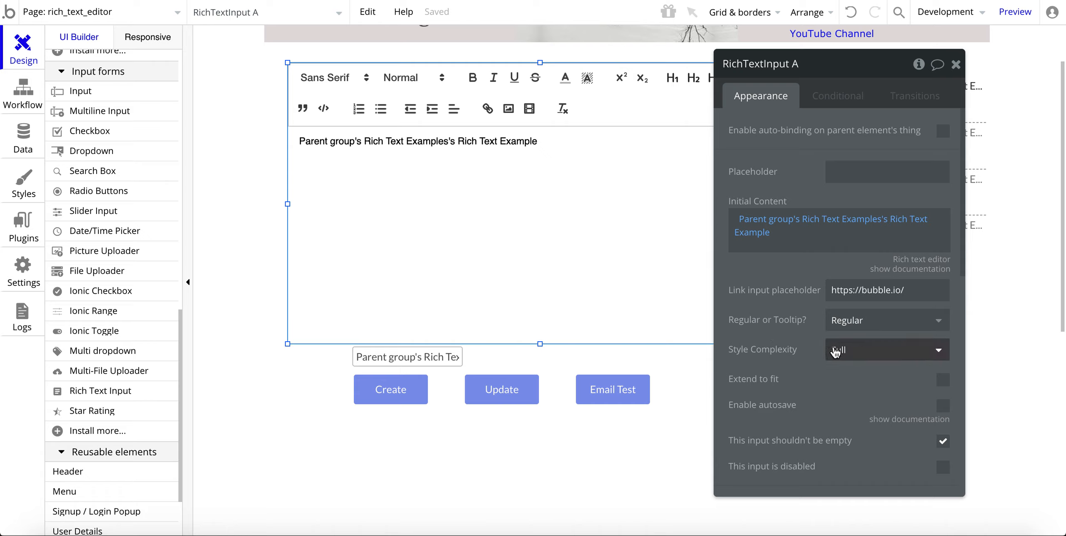
{"action": "left_click", "coordinate": [845, 358]}
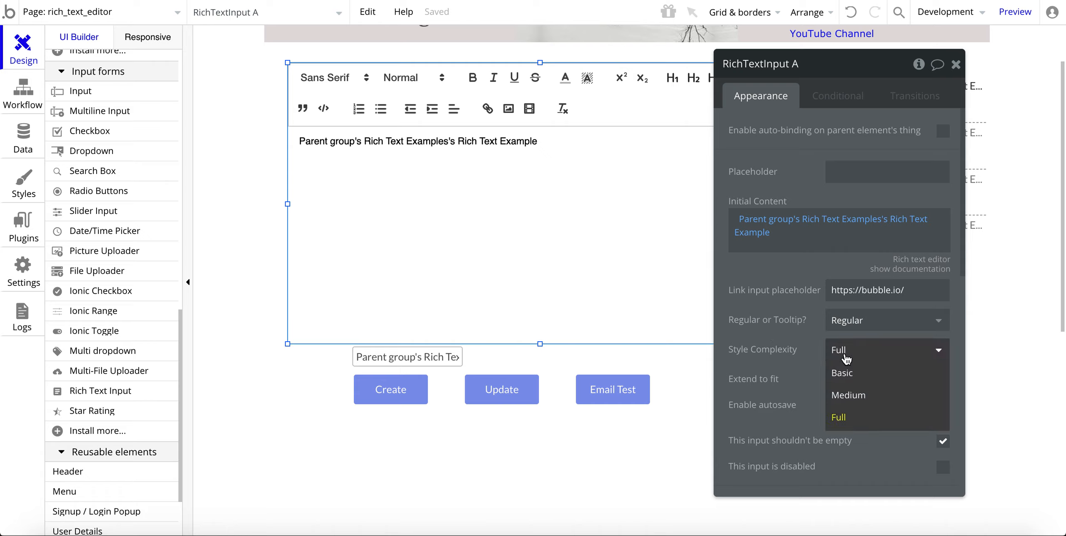
{"action": "left_click", "coordinate": [845, 398]}
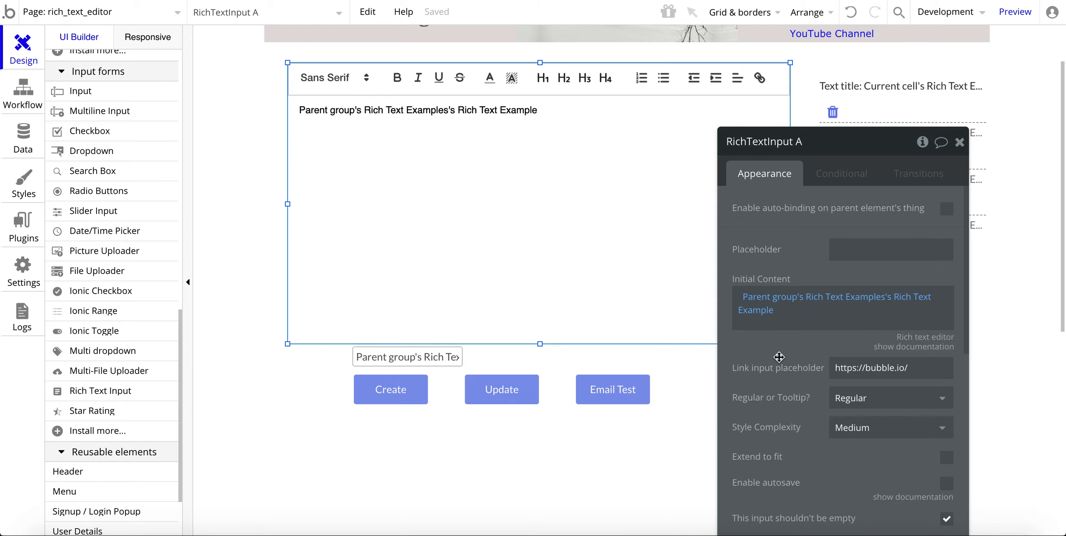
{"action": "left_click", "coordinate": [852, 429]}
{"action": "left_click", "coordinate": [845, 447]}
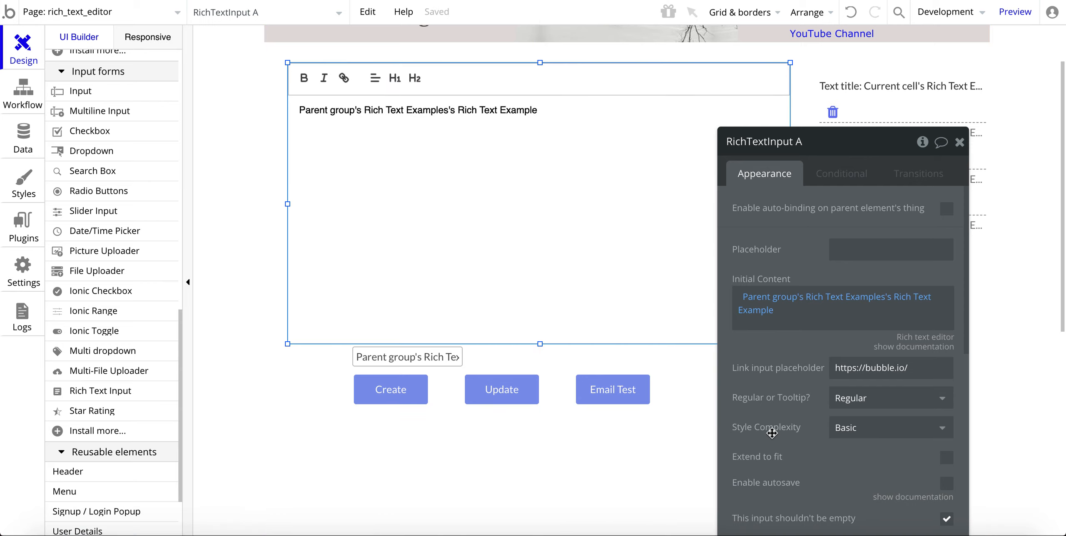
{"action": "left_click", "coordinate": [843, 435]}
{"action": "left_click", "coordinate": [850, 495]}
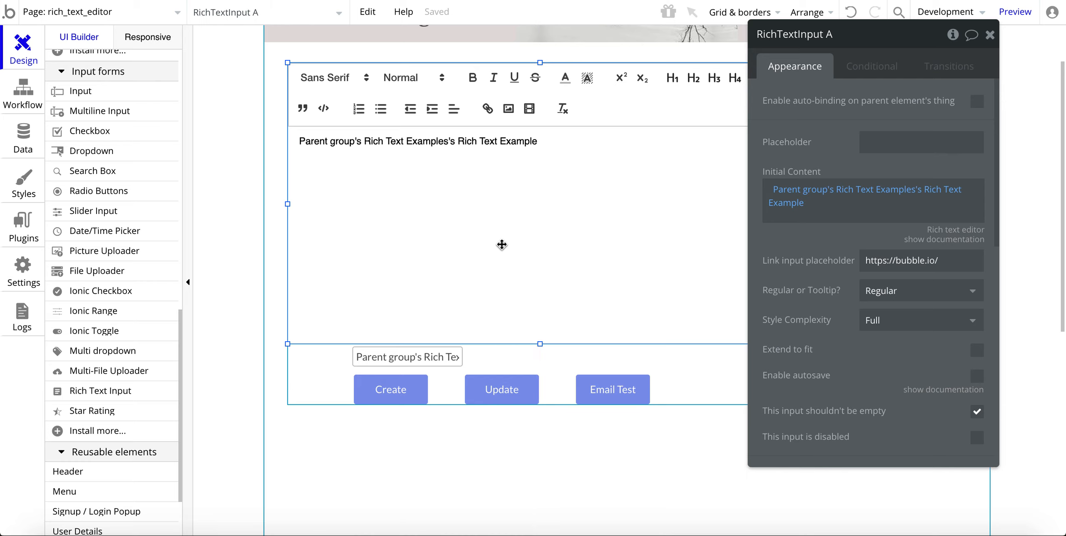
Step: Examine Input Text Name, draw another text input of about 120 by 28 px beside it, and delete the new one again
{"action": "left_click", "coordinate": [419, 356]}
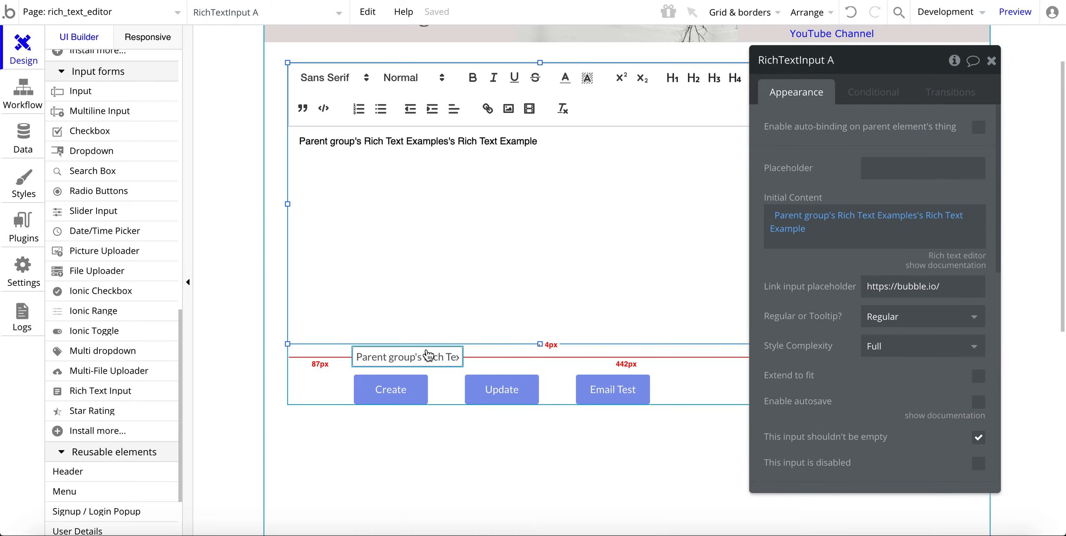
{"action": "left_click_drag", "start_coordinate": [816, 184], "coordinate": [816, 228]}
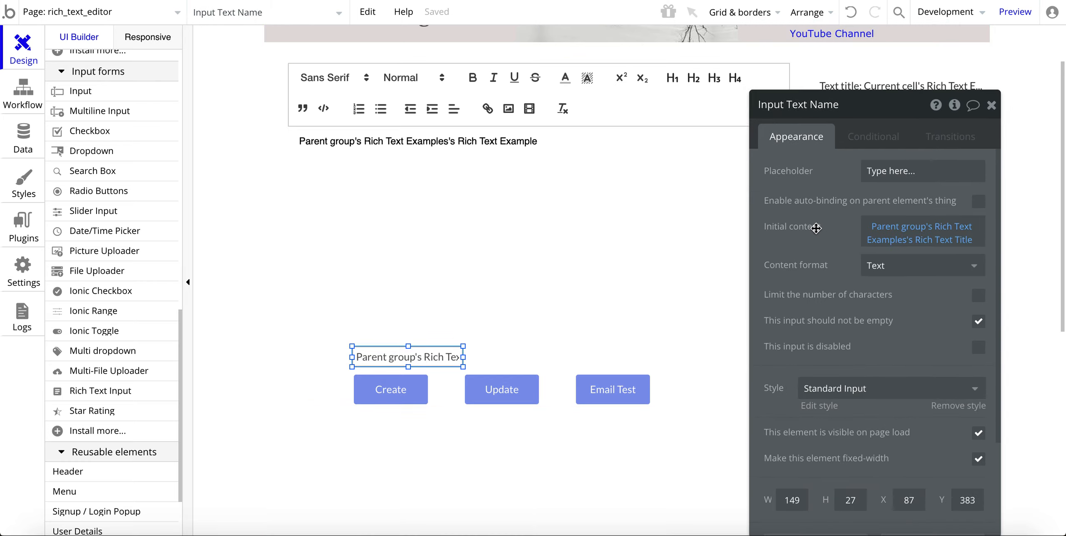
{"action": "scroll", "coordinate": [114, 340], "scroll_direction": "down", "scroll_amount": 1}
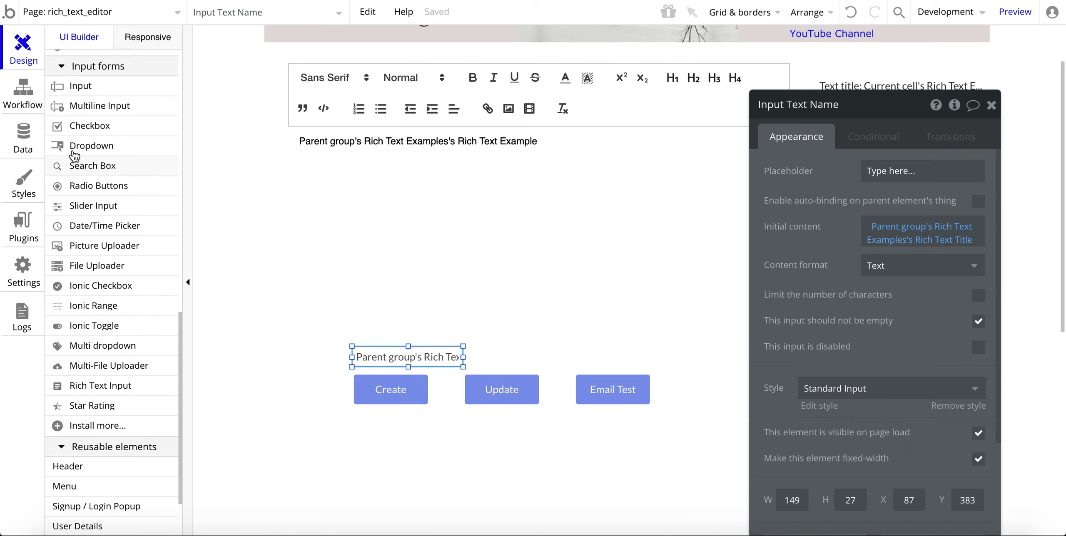
{"action": "left_click", "coordinate": [81, 85]}
{"action": "left_click_drag", "start_coordinate": [511, 351], "coordinate": [575, 368]}
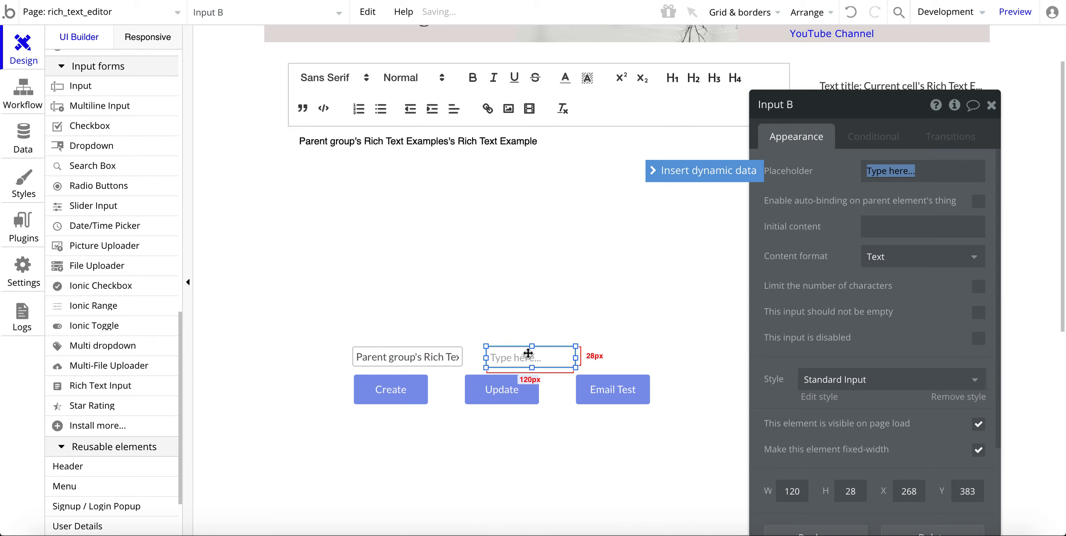
{"action": "key", "text": "Delete"}
Step: Review the properties of Input Text Name and RichTextInput A
{"action": "left_click", "coordinate": [449, 359]}
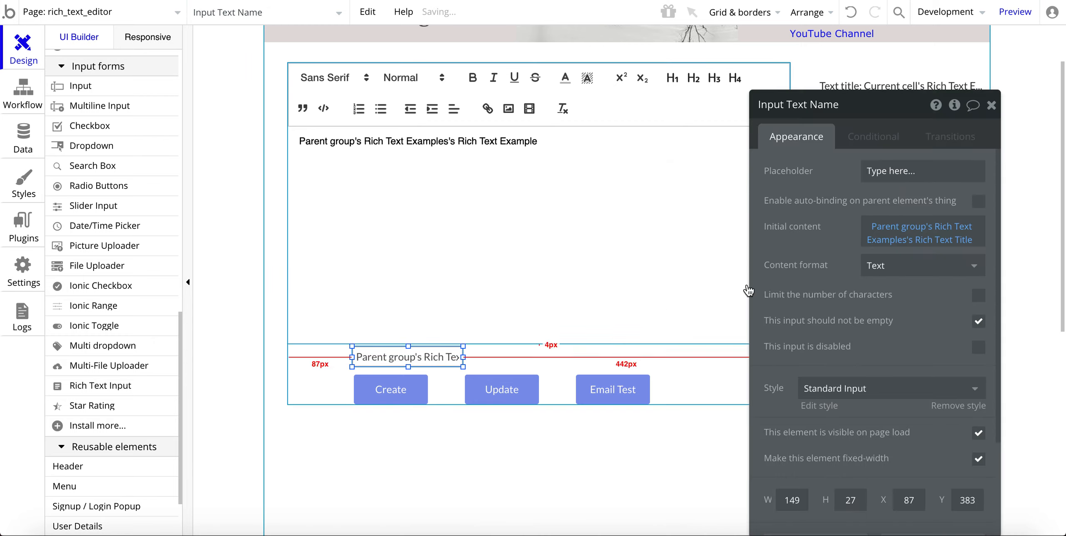
{"action": "left_click", "coordinate": [444, 190]}
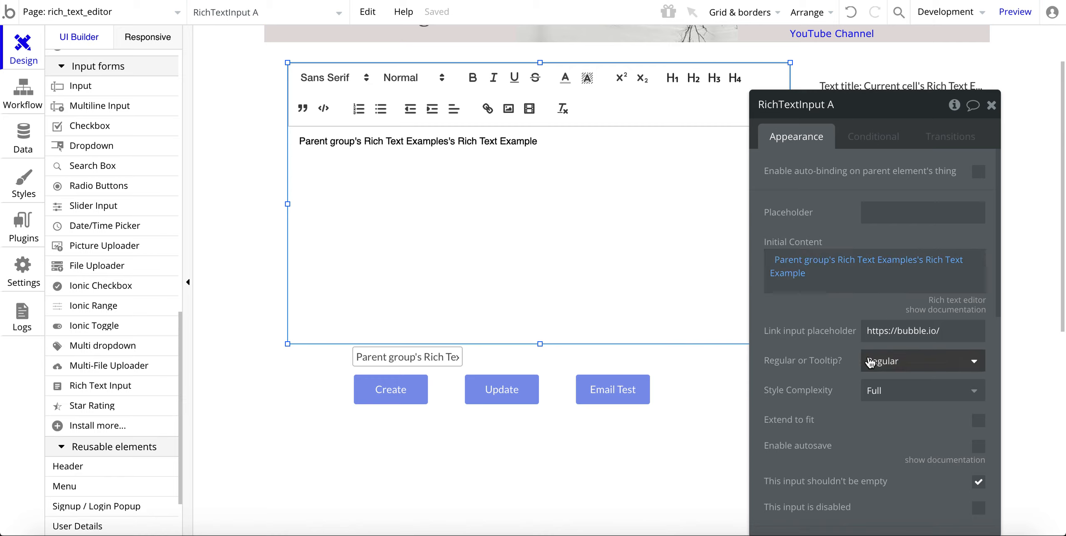
{"action": "left_click", "coordinate": [421, 345]}
{"action": "left_click", "coordinate": [417, 356]}
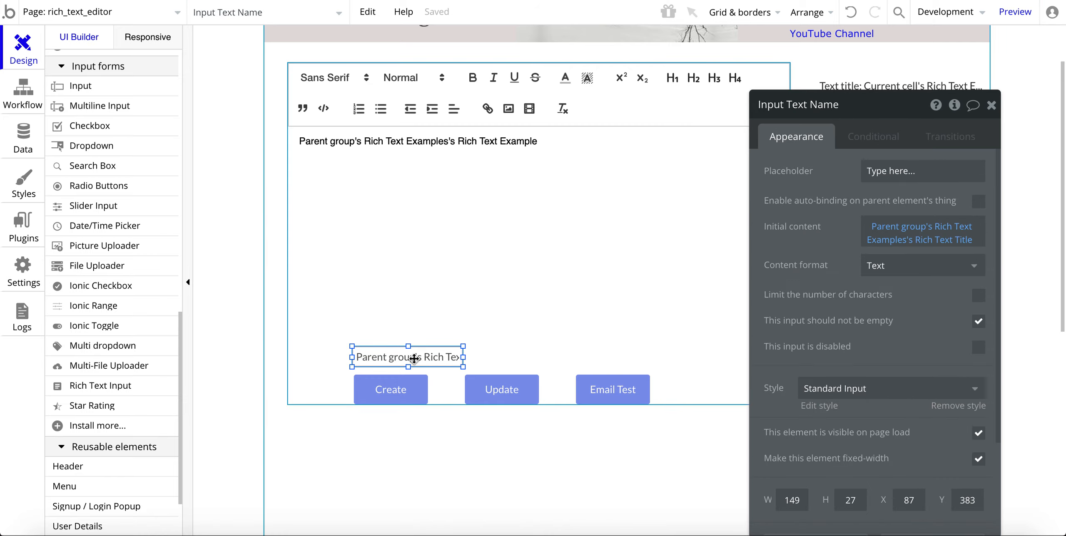
Step: Open the Create button's workflow and examine the field assignments in its action that creates a new Rich Text Examples entry
{"action": "left_click", "coordinate": [390, 393]}
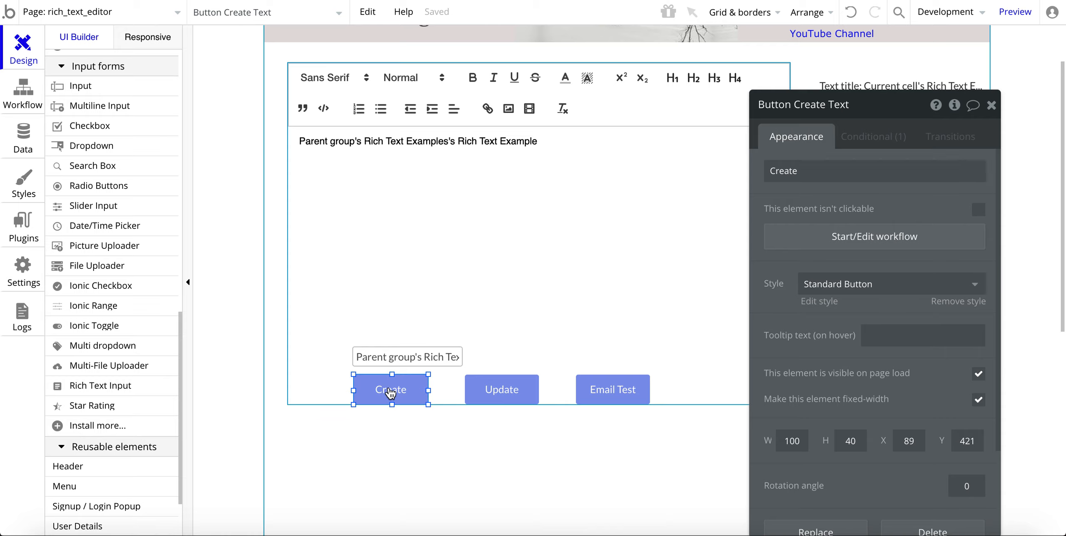
{"action": "left_click", "coordinate": [861, 243]}
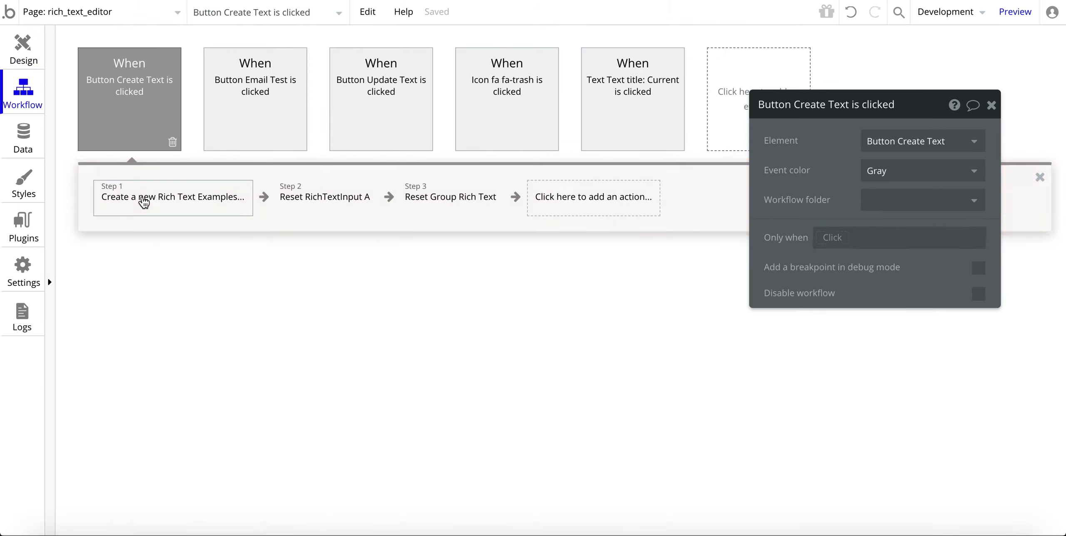
{"action": "left_click", "coordinate": [142, 197]}
{"action": "left_click_drag", "start_coordinate": [785, 155], "coordinate": [297, 286]}
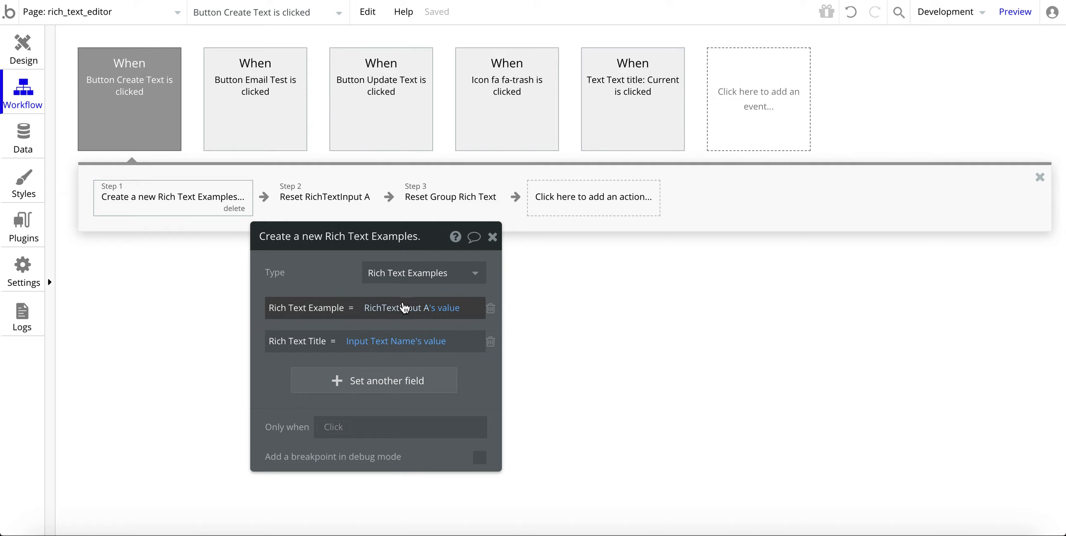
{"action": "mouse_move", "coordinate": [378, 312]}
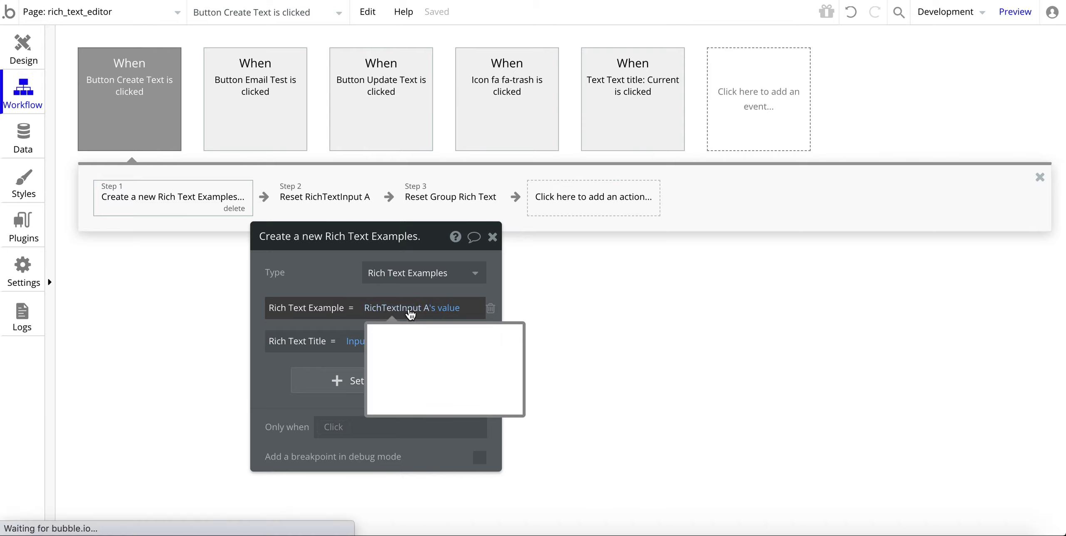
{"action": "mouse_move", "coordinate": [358, 350]}
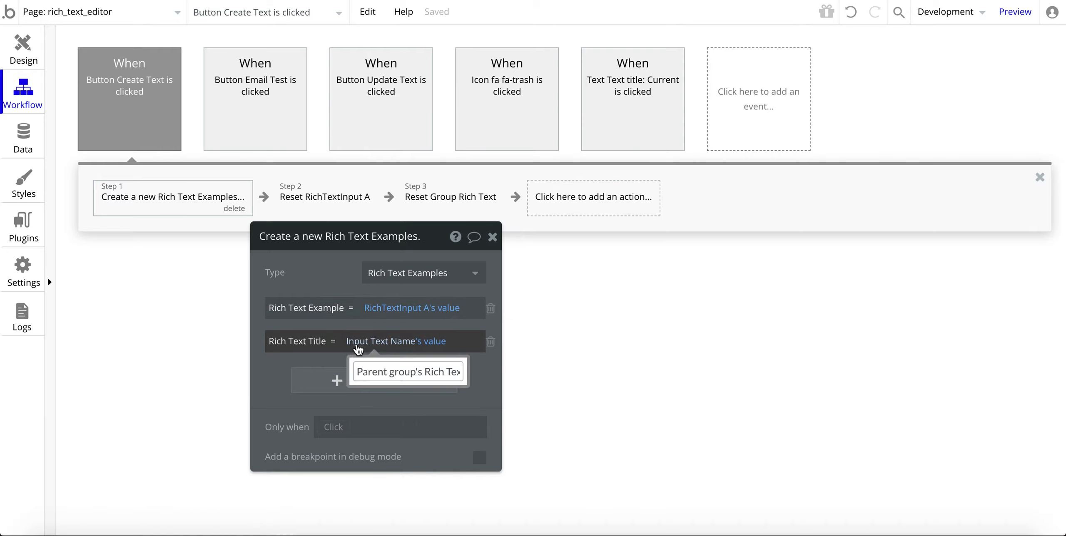
Step: Add a third field assignment to the create action with RichTextInput A's value, choosing Rich Text Example and changing it to Rich Text Title
{"action": "left_click", "coordinate": [340, 380]}
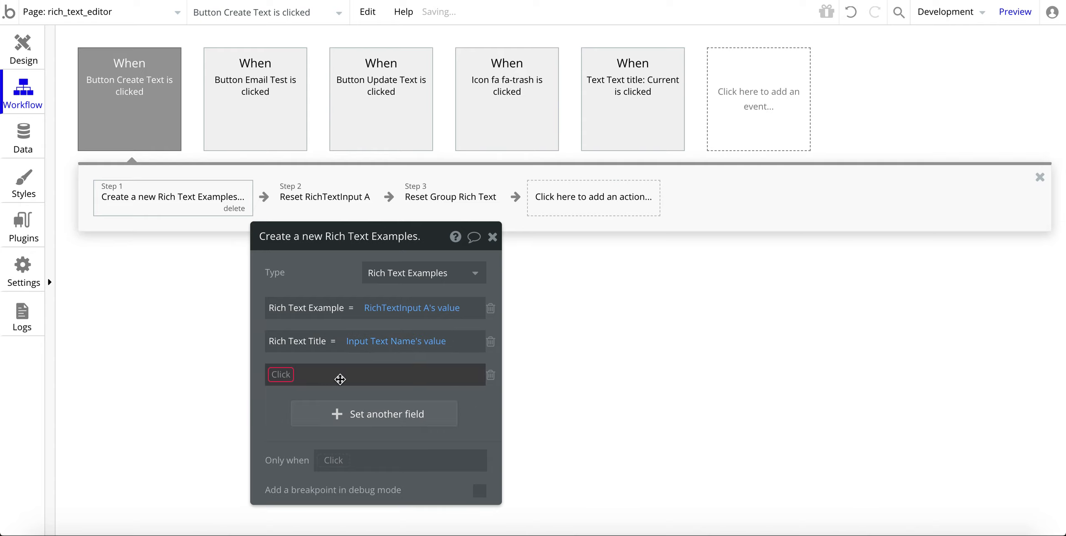
{"action": "left_click", "coordinate": [287, 384]}
{"action": "left_click", "coordinate": [287, 392]}
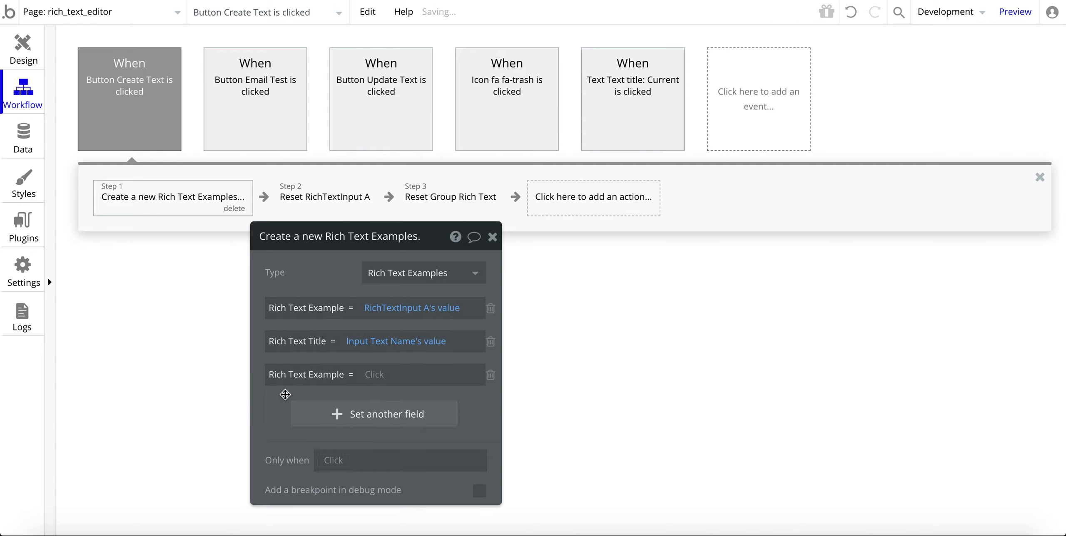
{"action": "left_click", "coordinate": [369, 375]}
{"action": "scroll", "coordinate": [420, 442], "scroll_direction": "down", "scroll_amount": 5}
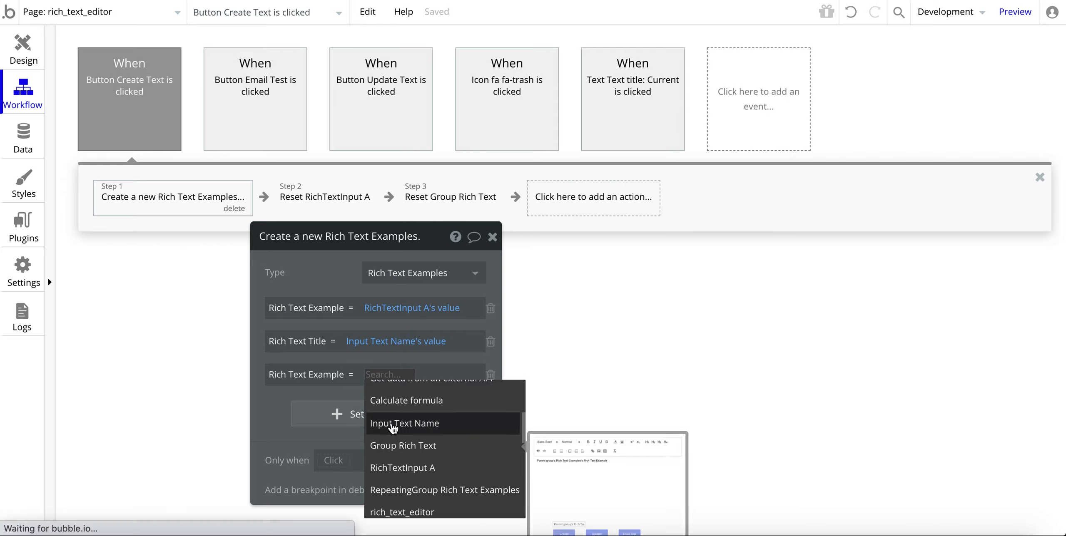
{"action": "left_click", "coordinate": [382, 468]}
{"action": "left_click", "coordinate": [453, 391]}
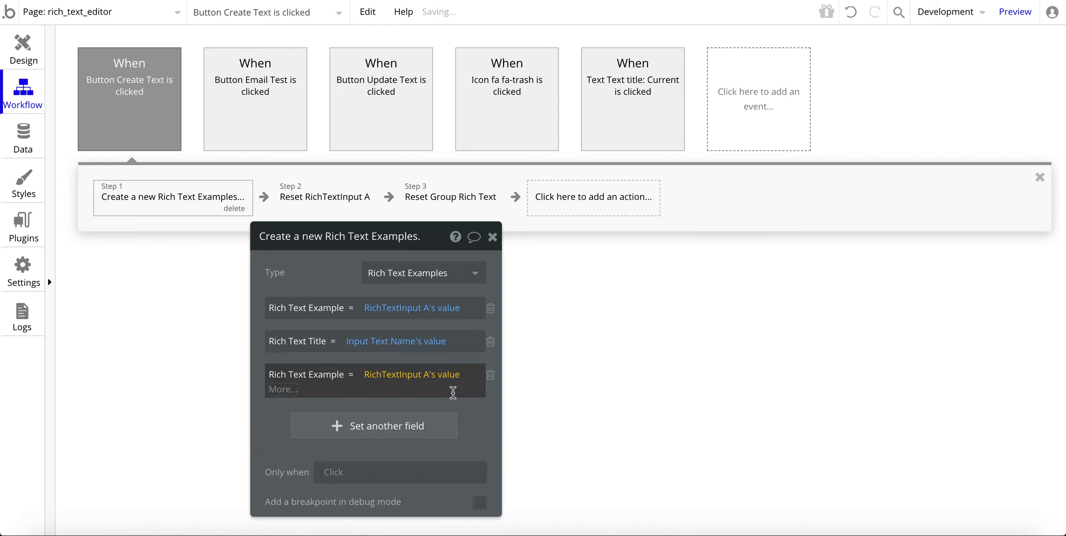
{"action": "left_click", "coordinate": [285, 377]}
{"action": "left_click", "coordinate": [283, 415]}
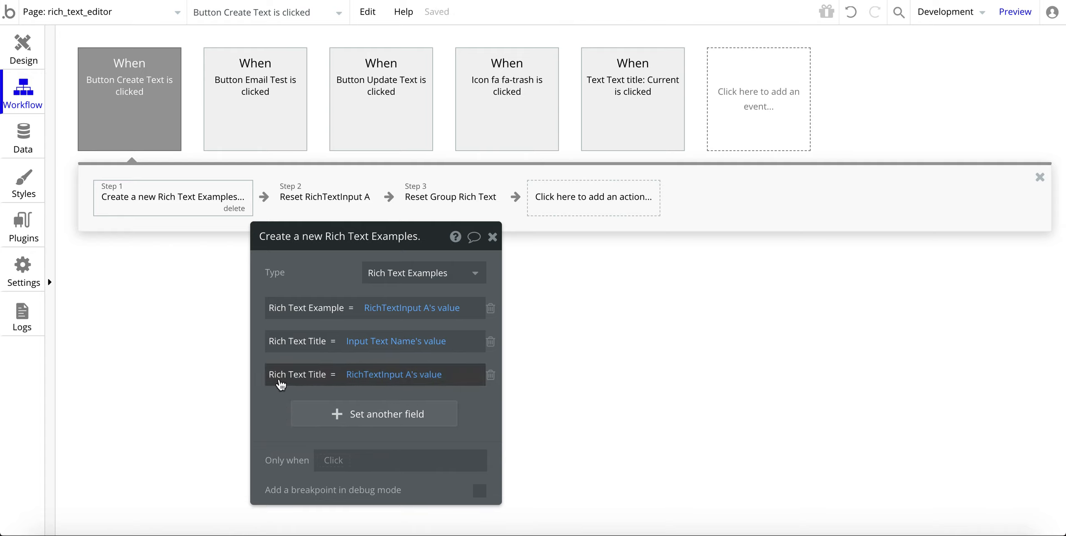
Step: Change the third field assignment's value to Input Text Name's value, and remove that duplicate Rich Text Title assignment
{"action": "left_click", "coordinate": [366, 377]}
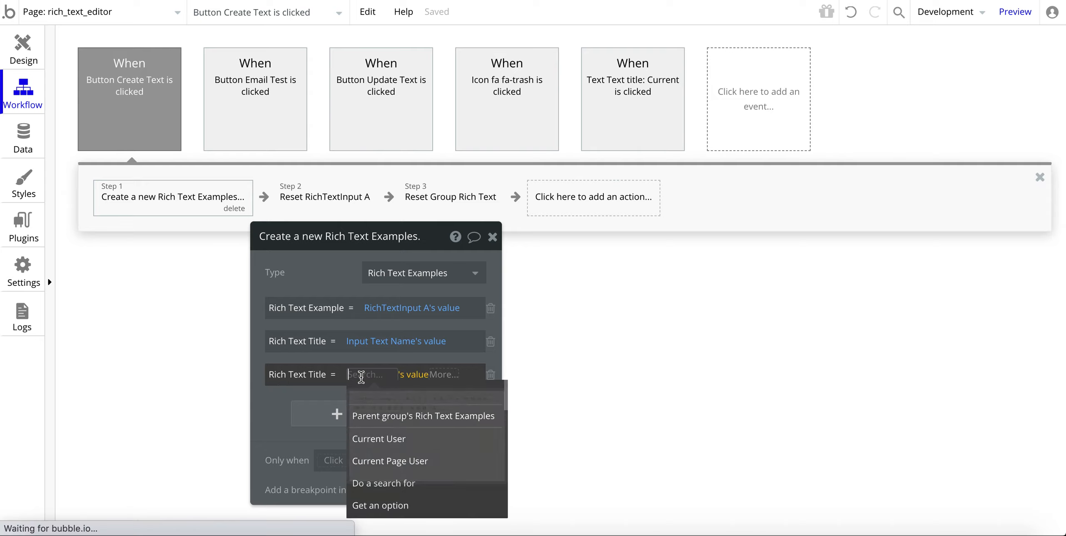
{"action": "scroll", "coordinate": [385, 466], "scroll_direction": "down", "scroll_amount": 2}
{"action": "left_click", "coordinate": [385, 470]}
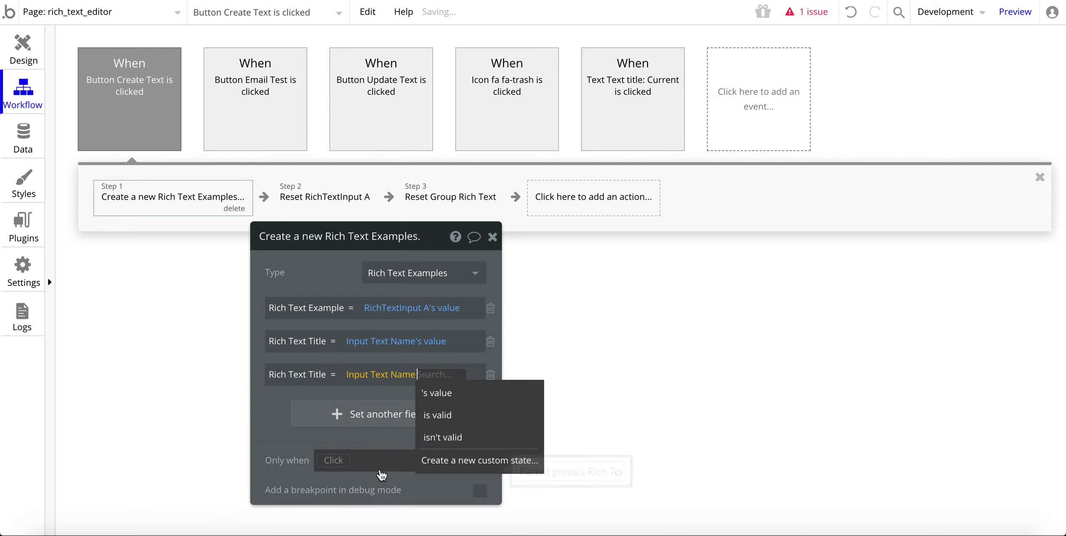
{"action": "left_click", "coordinate": [444, 393]}
{"action": "left_click", "coordinate": [469, 429]}
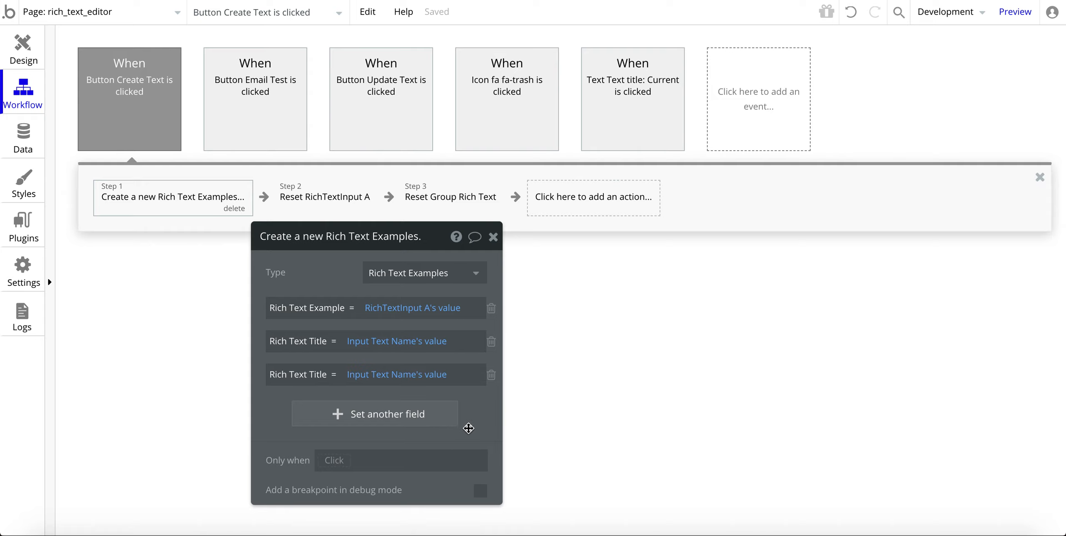
{"action": "left_click", "coordinate": [491, 376]}
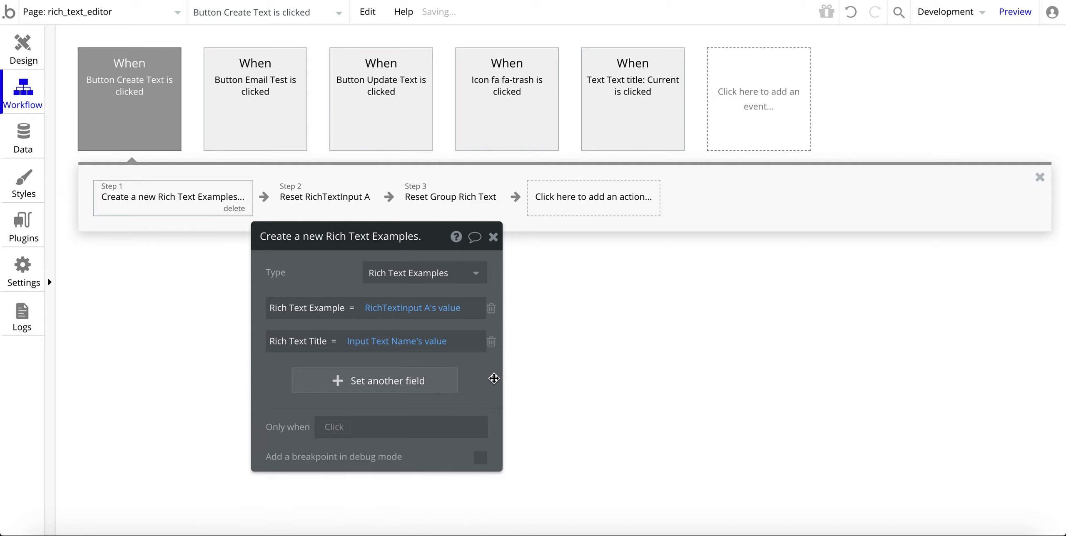
Step: Review the Reset RichTextInput A action, add another Reset a Rich Text Input action at the workflow's end, and delete the added one
{"action": "left_click", "coordinate": [321, 207]}
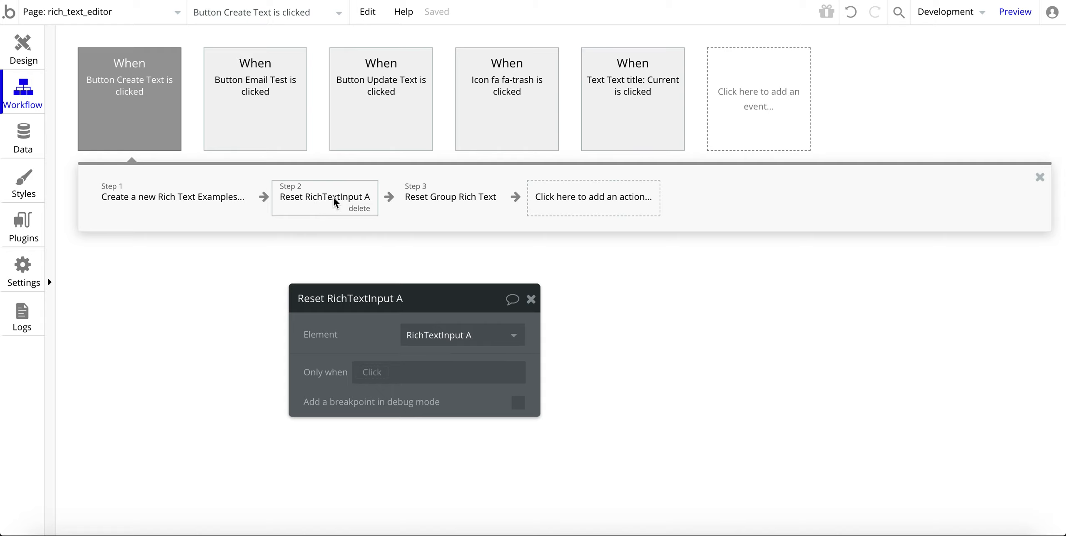
{"action": "left_click", "coordinate": [581, 201]}
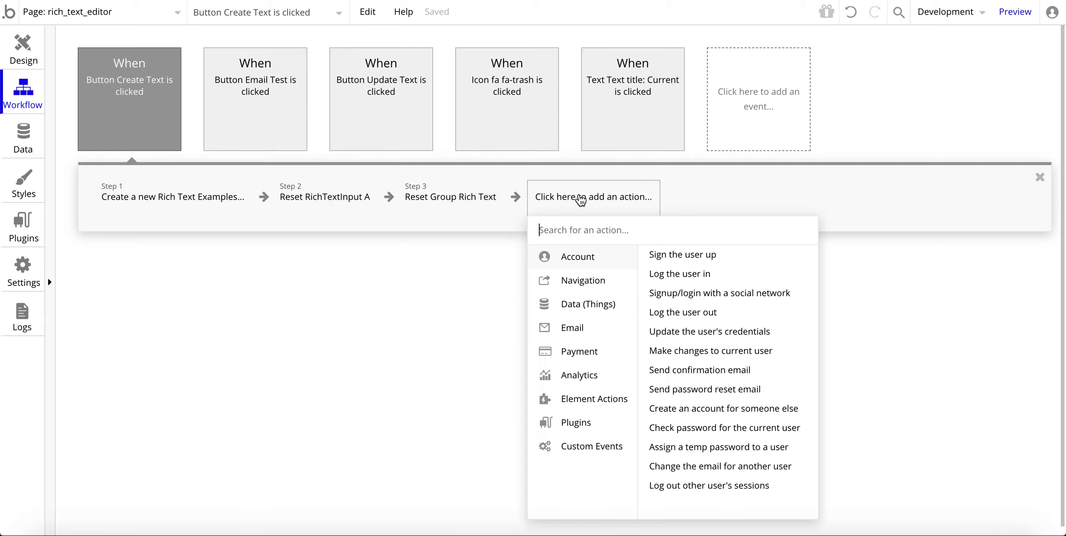
{"action": "mouse_move", "coordinate": [581, 406]}
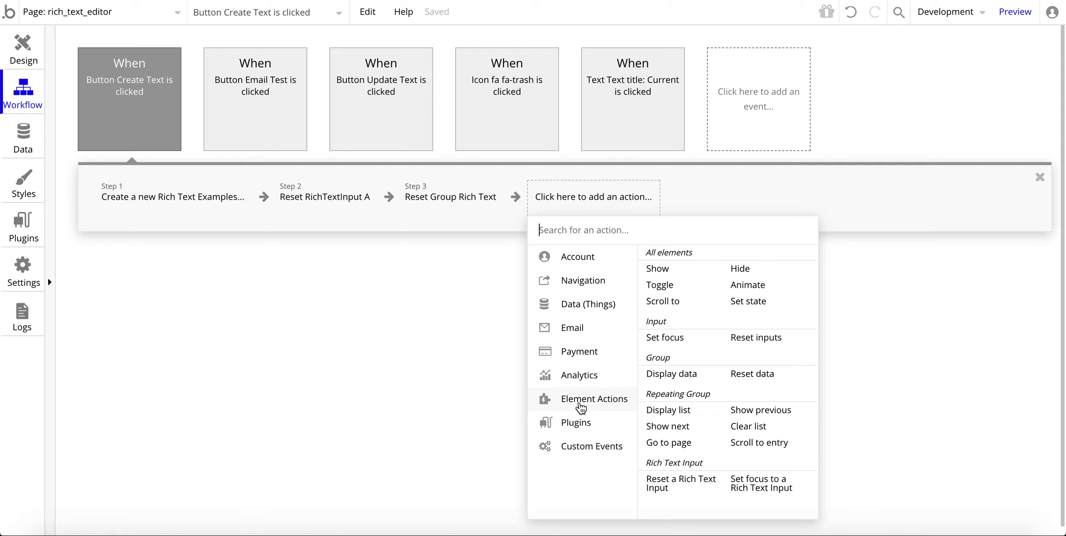
{"action": "left_click", "coordinate": [664, 487]}
{"action": "mouse_move", "coordinate": [590, 200]}
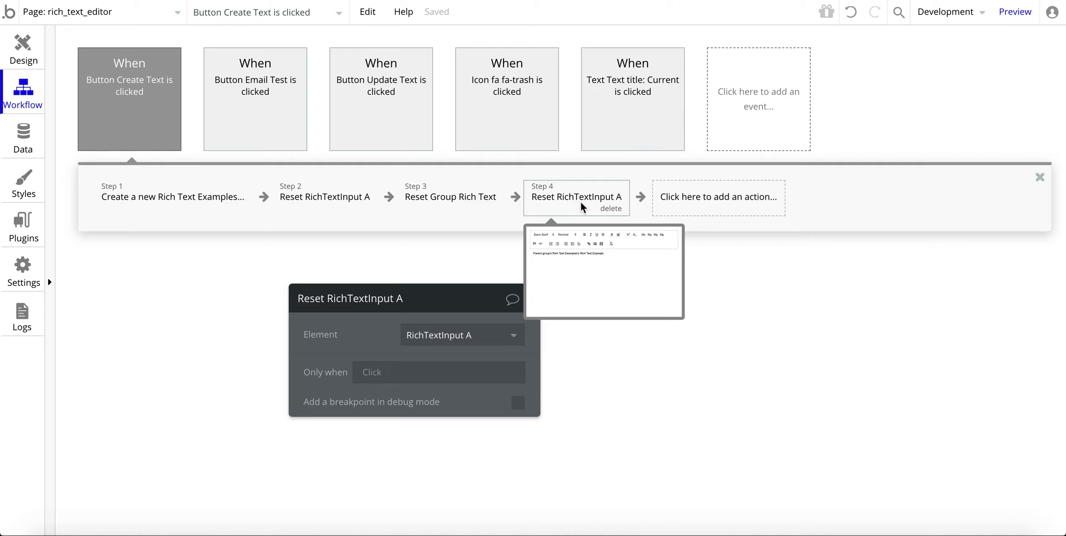
{"action": "left_click", "coordinate": [610, 208]}
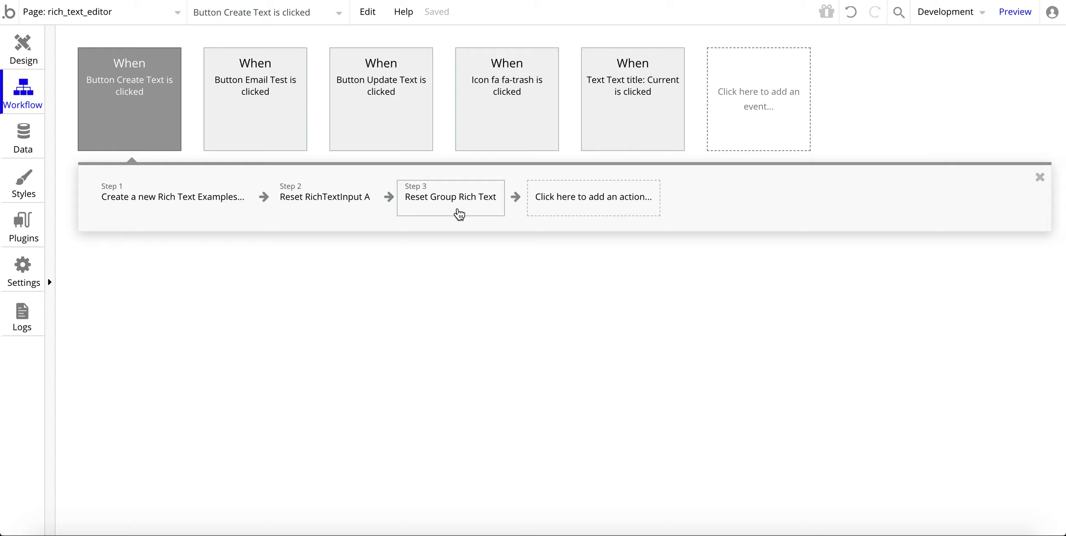
Step: Examine the Reset Group Rich Text action and the Input Text Name element in the page design
{"action": "mouse_move", "coordinate": [444, 205]}
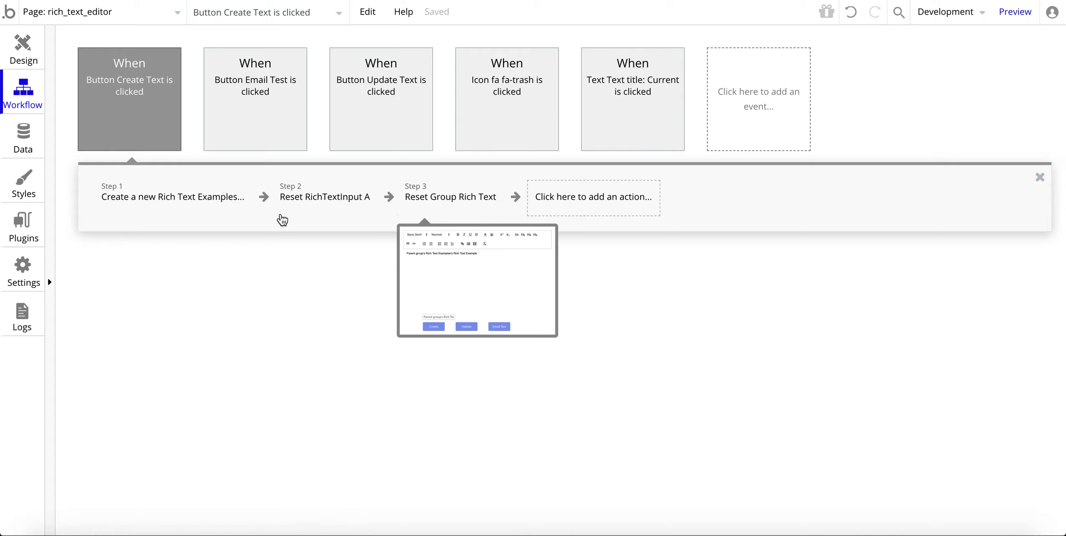
{"action": "left_click", "coordinate": [432, 207]}
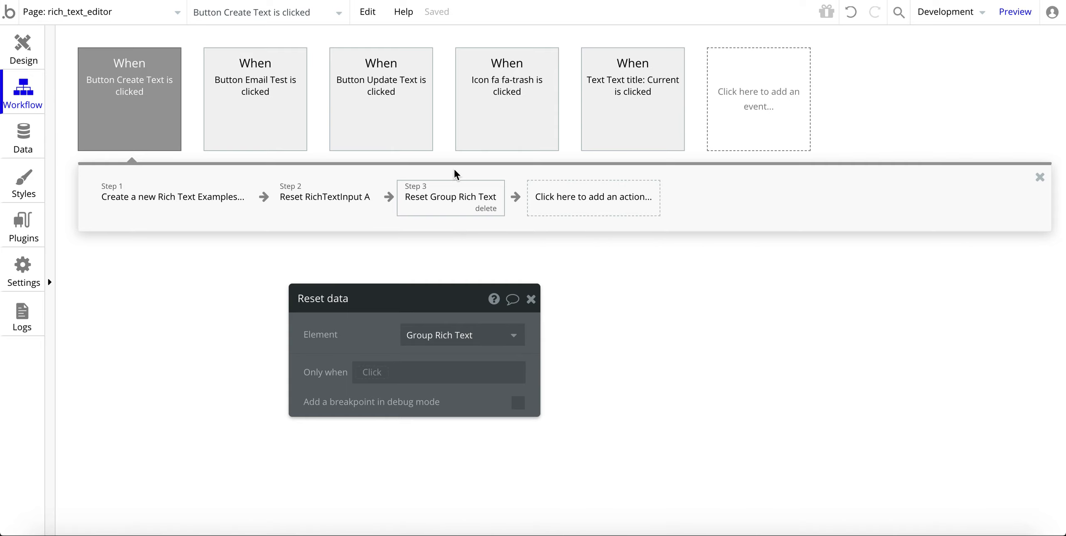
{"action": "left_click", "coordinate": [7, 55]}
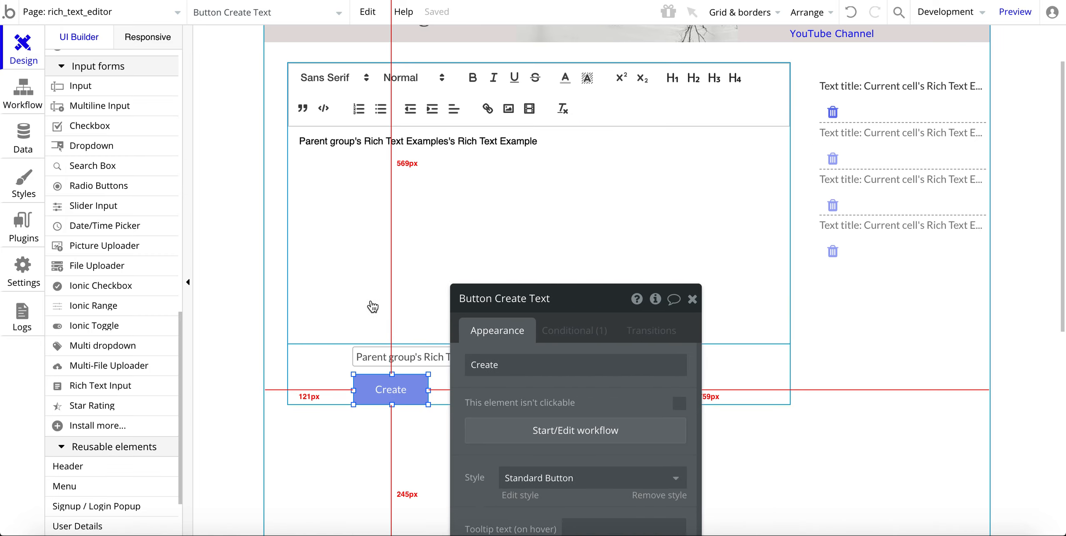
{"action": "left_click", "coordinate": [401, 356]}
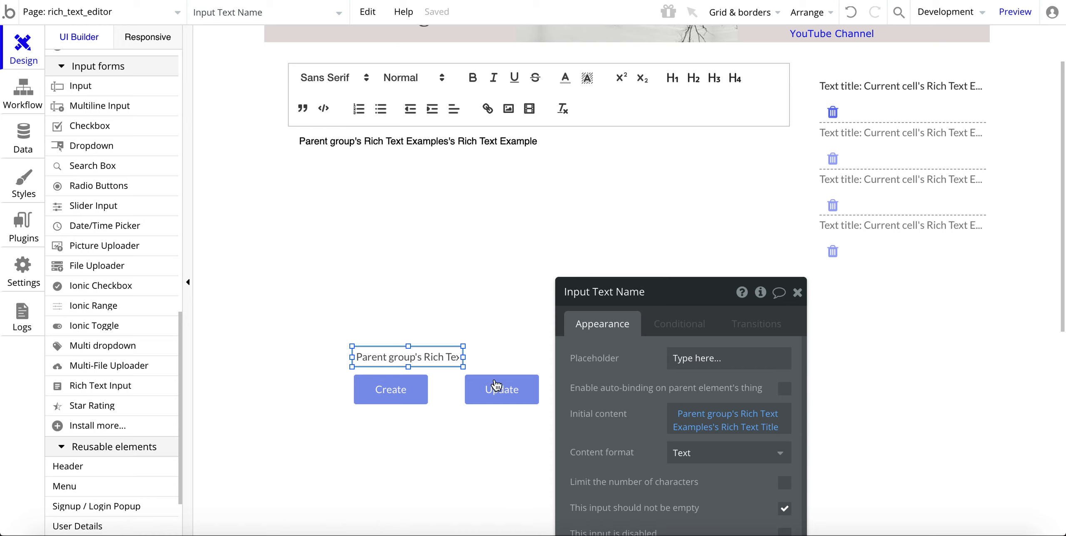
{"action": "left_click", "coordinate": [388, 388]}
{"action": "left_click", "coordinate": [413, 356]}
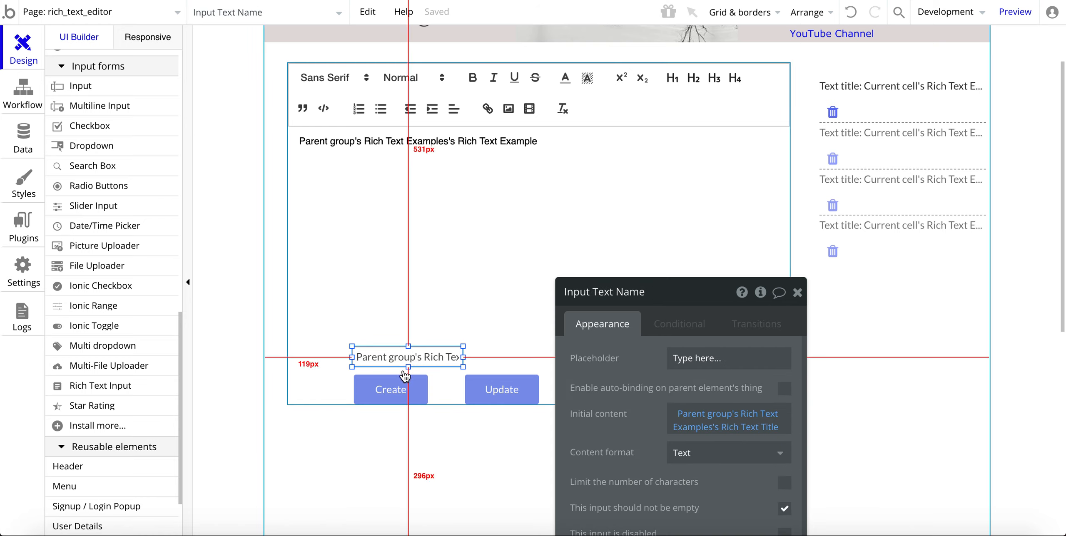
Step: Reopen the Create button's workflow and review its reset actions
{"action": "left_click", "coordinate": [401, 387]}
{"action": "left_click", "coordinate": [666, 422]}
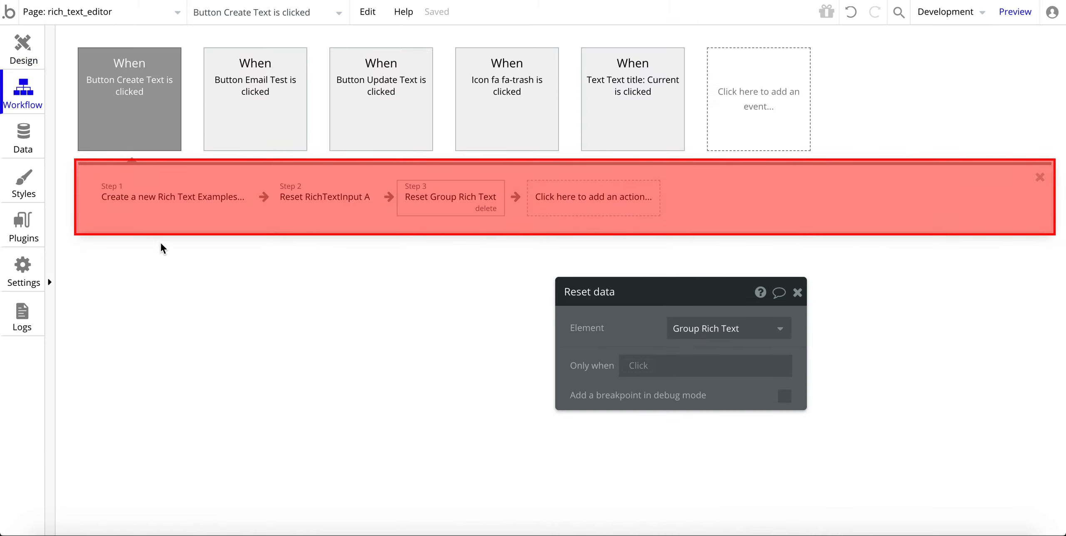
{"action": "left_click", "coordinate": [338, 211]}
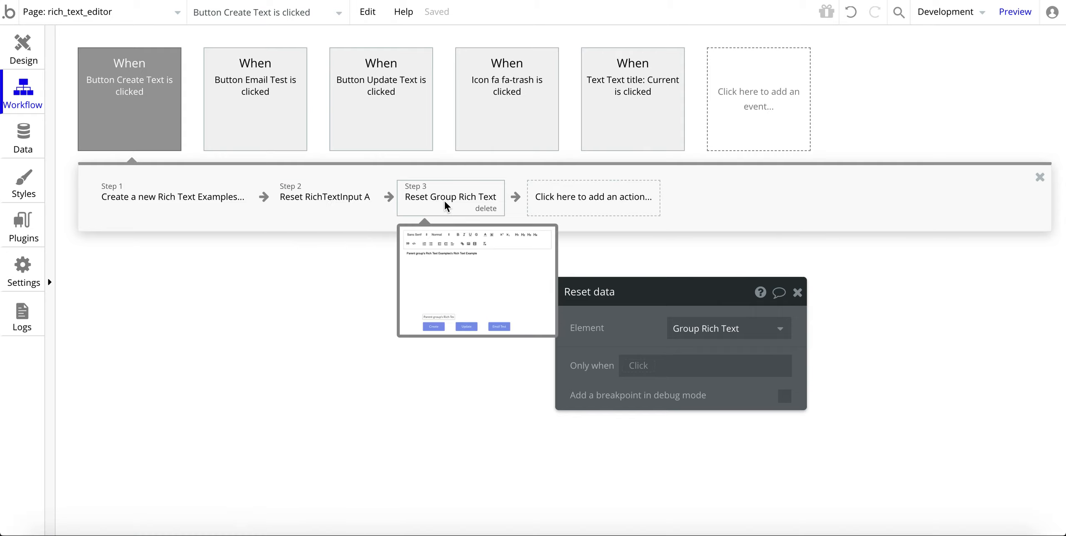
Step: Open the Update button's workflow and examine the thing to change and field assignments in its Make changes to Rich Text Examples action
{"action": "left_click", "coordinate": [23, 51]}
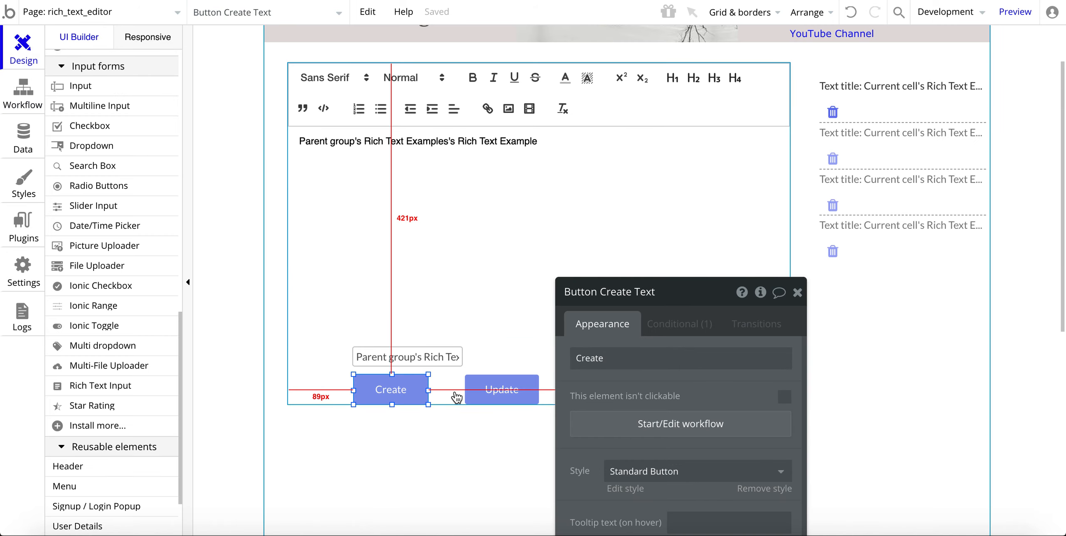
{"action": "left_click", "coordinate": [495, 402]}
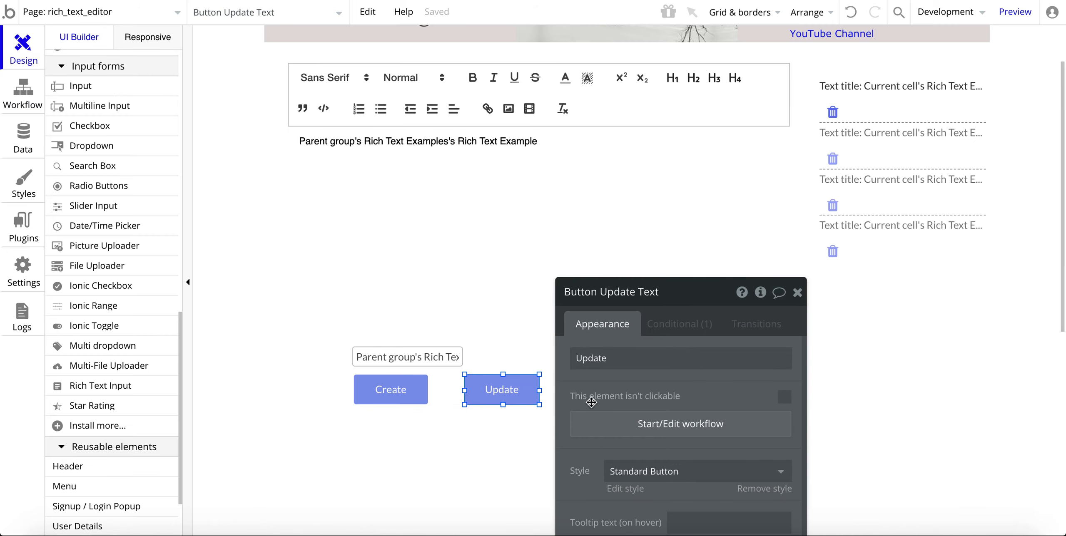
{"action": "left_click", "coordinate": [641, 430]}
{"action": "left_click", "coordinate": [190, 206]}
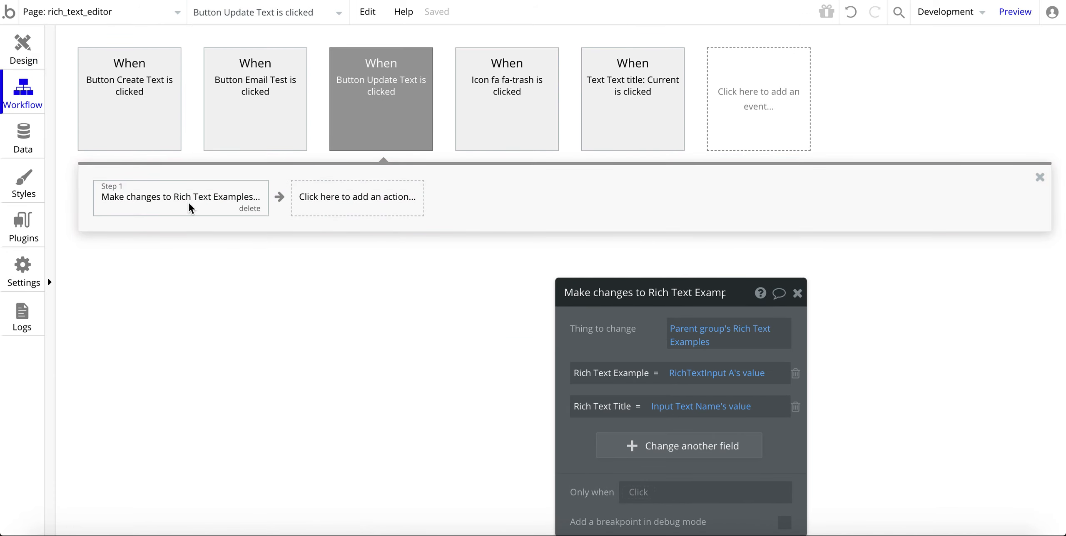
{"action": "left_click_drag", "start_coordinate": [616, 334], "coordinate": [582, 234]}
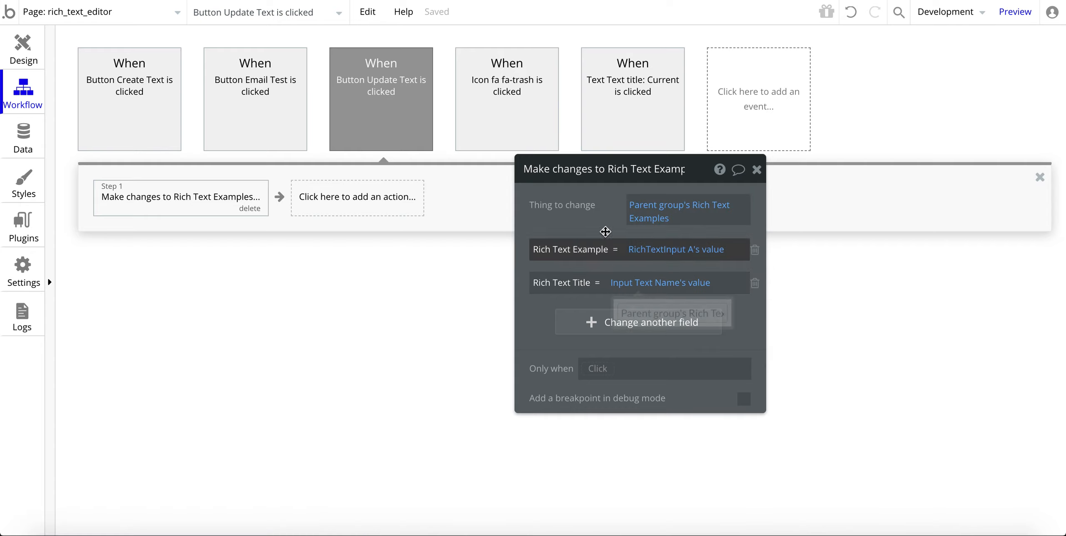
{"action": "left_click_drag", "start_coordinate": [575, 199], "coordinate": [588, 228]}
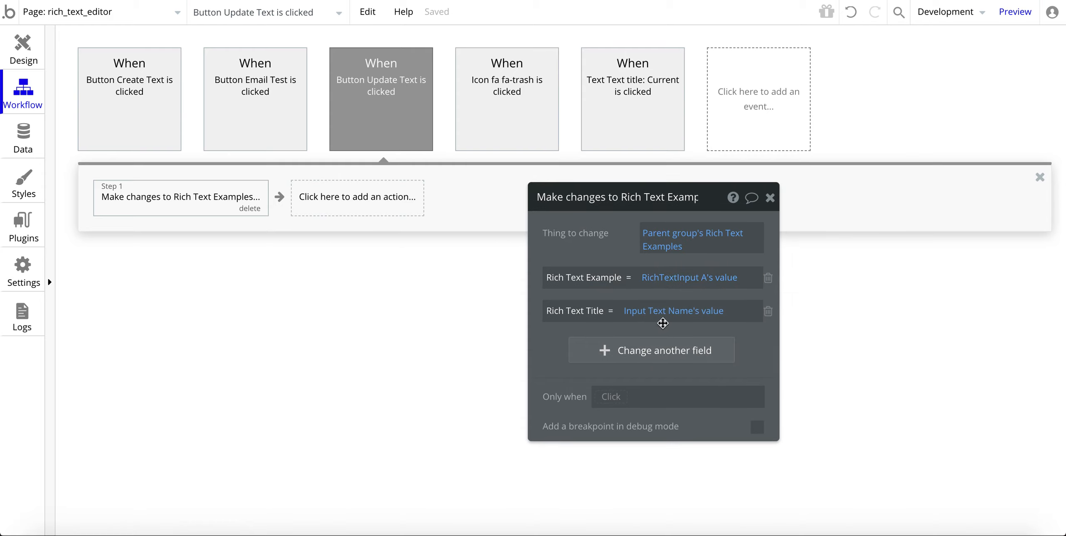
{"action": "left_click_drag", "start_coordinate": [612, 250], "coordinate": [599, 315]}
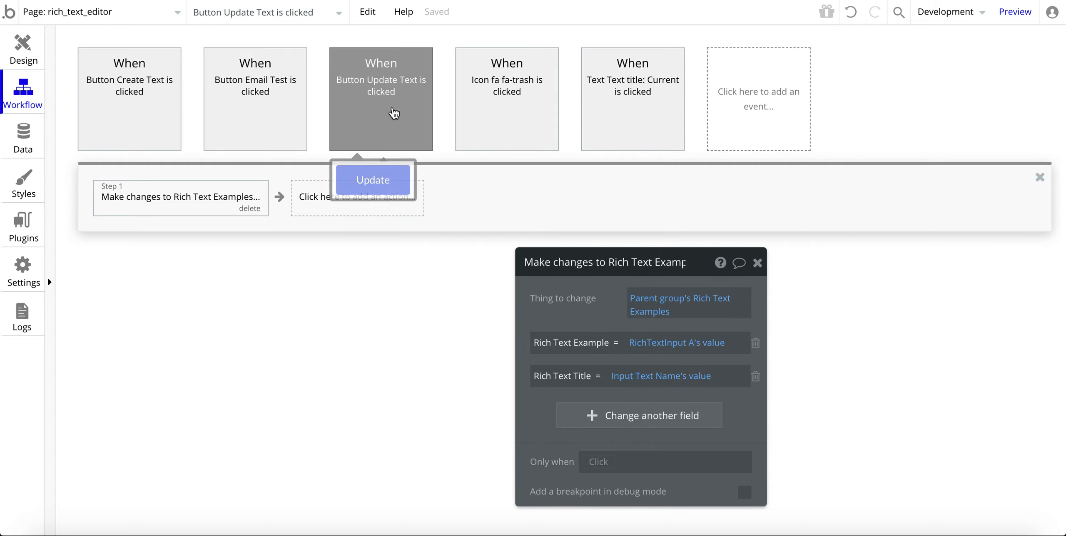
Step: Return to the page design and review the properties of the Email Test button and RichTextInput A
{"action": "left_click", "coordinate": [24, 51]}
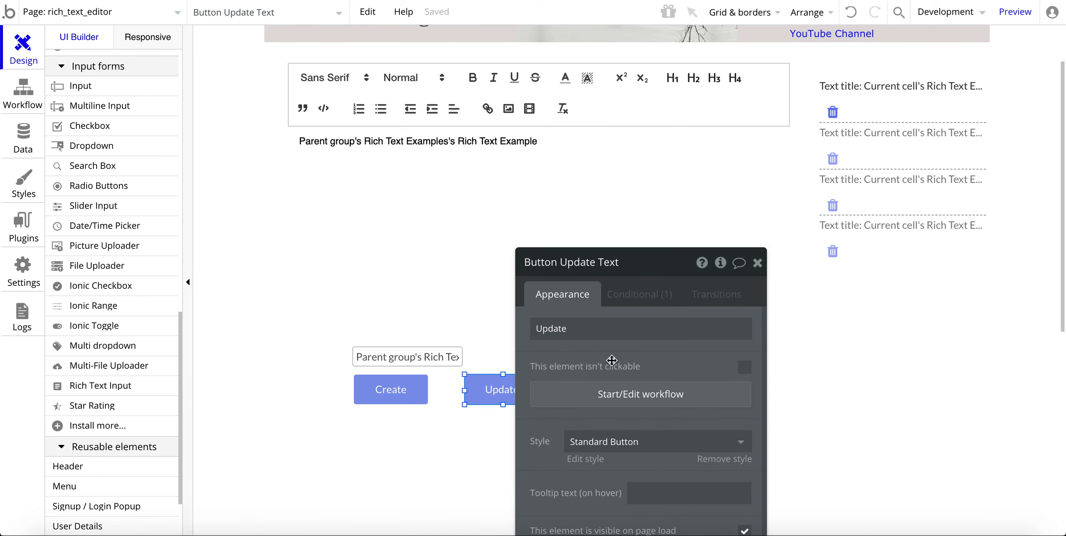
{"action": "left_click", "coordinate": [607, 394]}
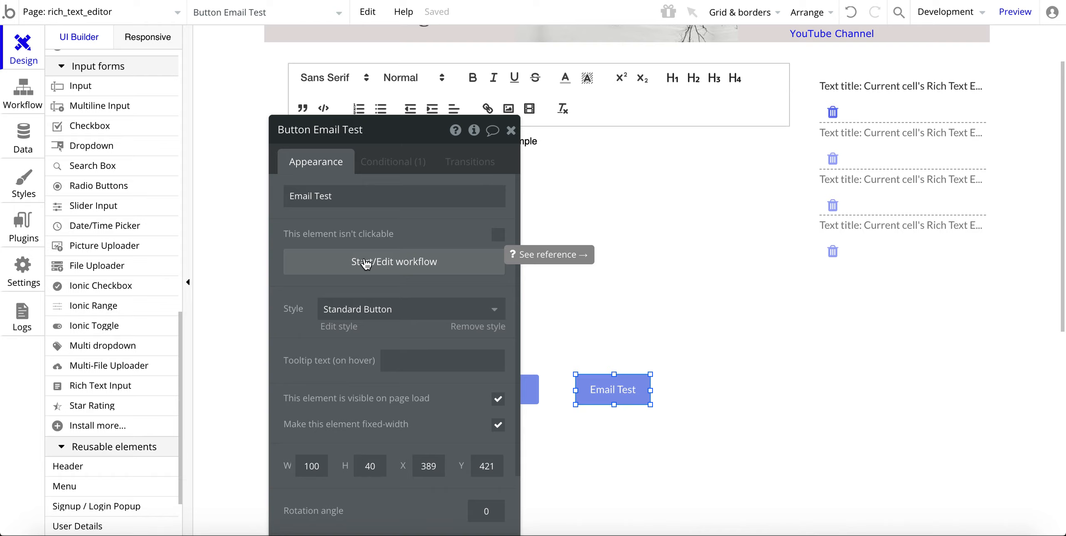
{"action": "left_click_drag", "start_coordinate": [429, 217], "coordinate": [370, 251]}
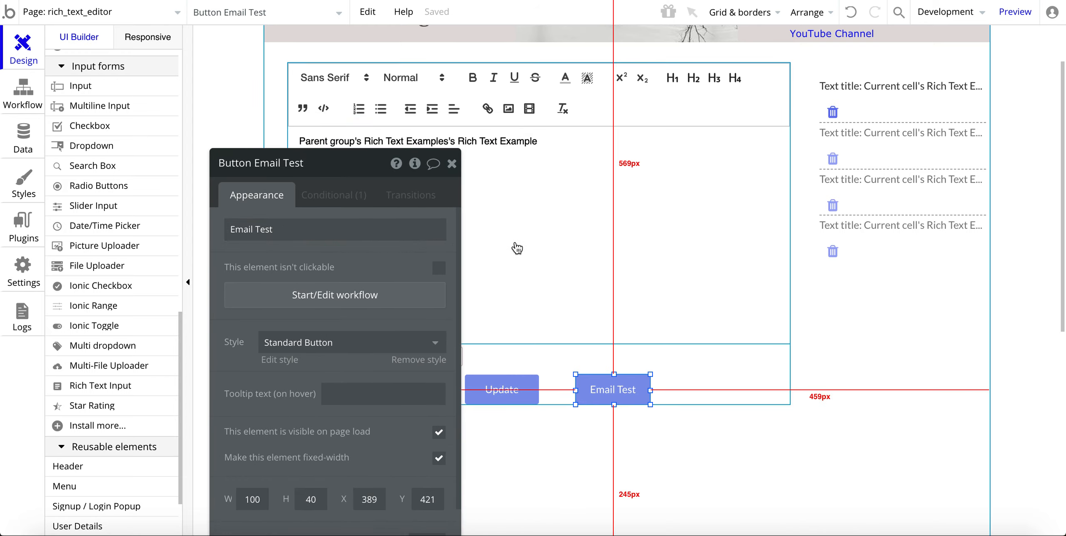
{"action": "left_click", "coordinate": [545, 247]}
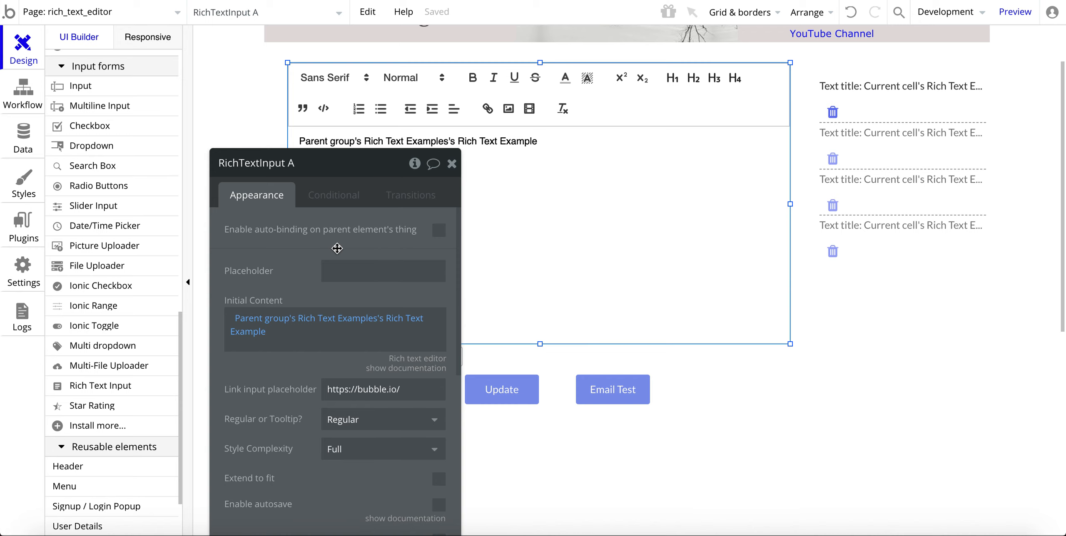
{"action": "left_click_drag", "start_coordinate": [337, 248], "coordinate": [214, 185]}
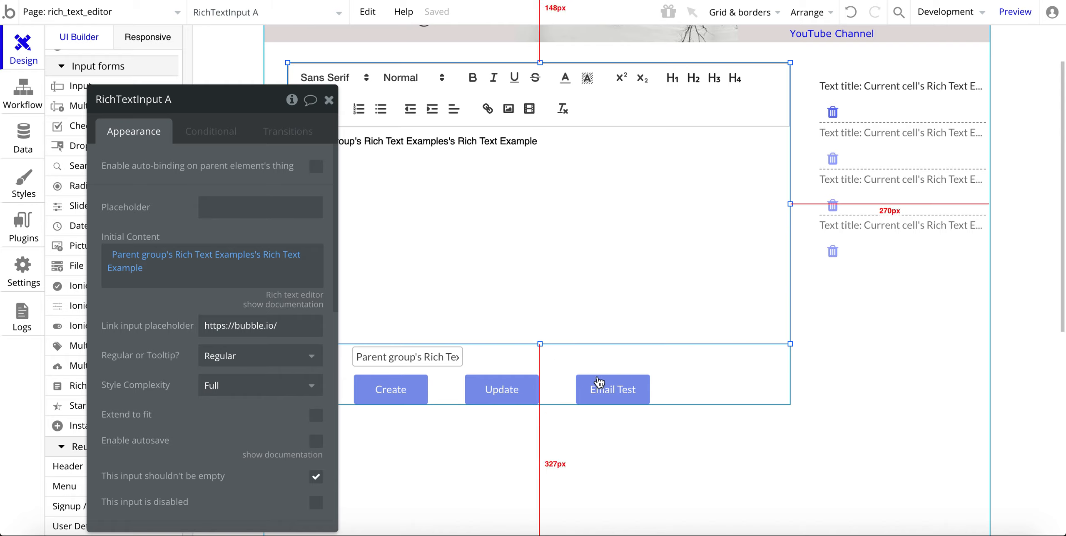
Step: Open the Email Test button's workflow and examine the subject and dynamic body of its Send email action
{"action": "left_click", "coordinate": [601, 396]}
{"action": "left_click_drag", "start_coordinate": [245, 252], "coordinate": [392, 266]}
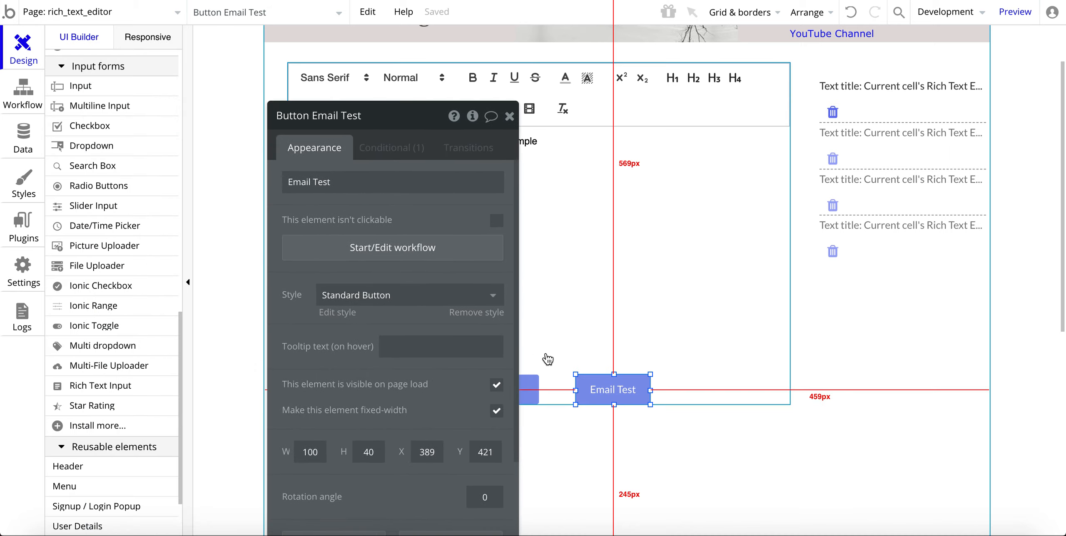
{"action": "left_click", "coordinate": [391, 248]}
{"action": "left_click_drag", "start_coordinate": [305, 264], "coordinate": [504, 179]}
{"action": "left_click", "coordinate": [134, 202]}
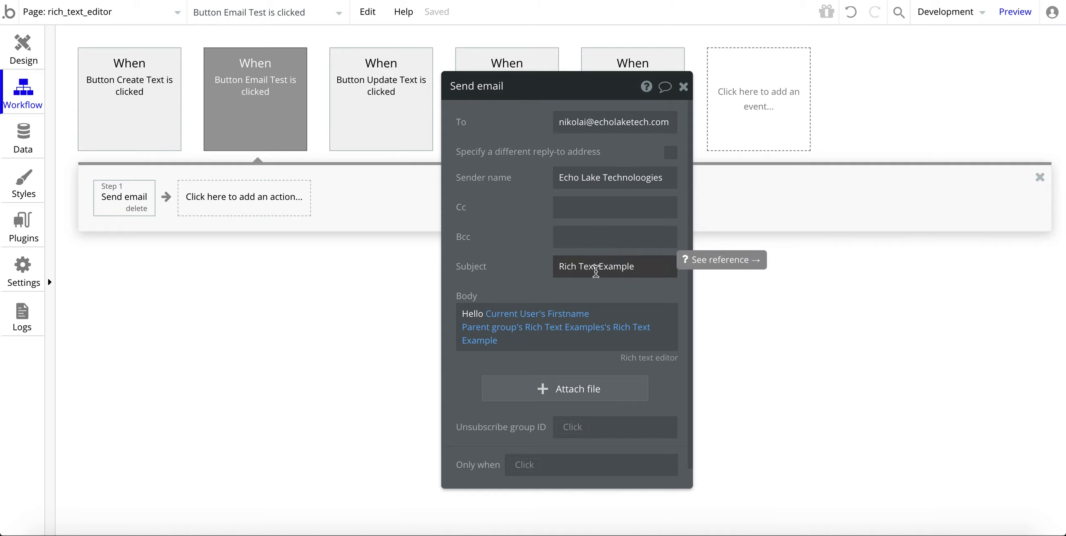
{"action": "left_click_drag", "start_coordinate": [503, 263], "coordinate": [541, 223]}
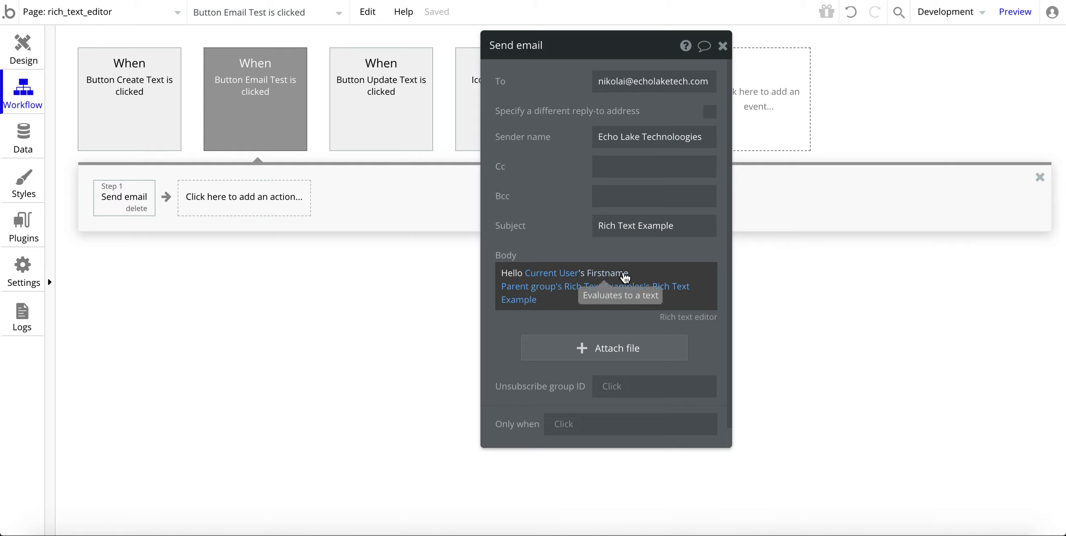
{"action": "mouse_move", "coordinate": [544, 296]}
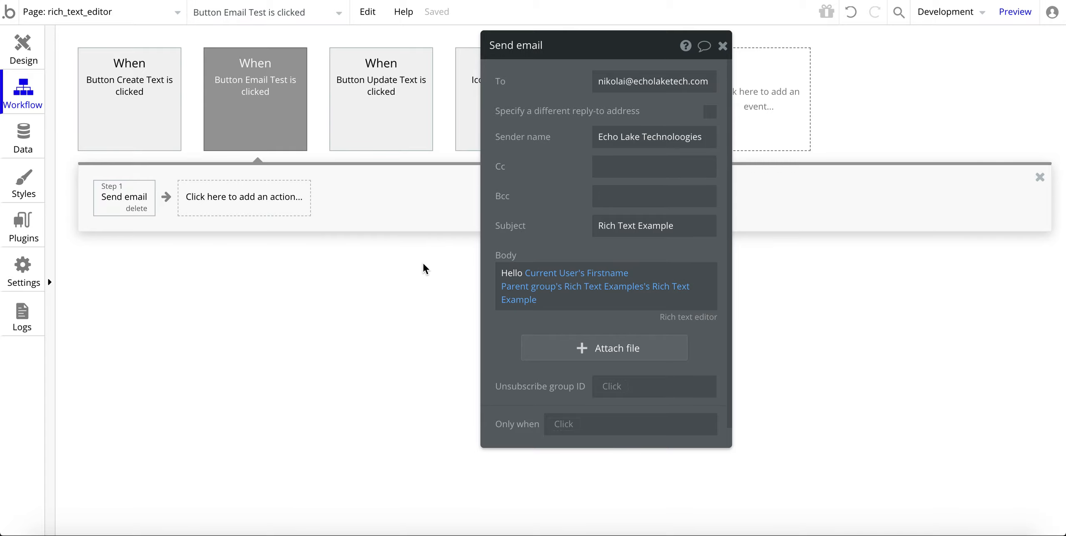
Step: Switch to the mail app and examine the formatting, link and image in the received Rich Text Example email
{"action": "key", "text": "ctrl+Up"}
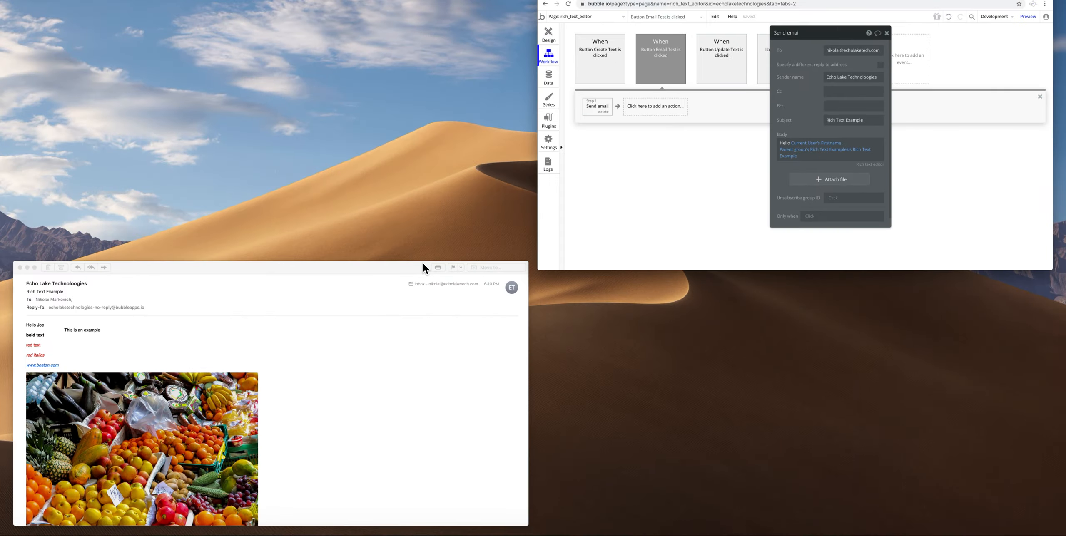
{"action": "left_click", "coordinate": [381, 331]}
{"action": "scroll", "coordinate": [305, 120], "scroll_direction": "up", "scroll_amount": 1}
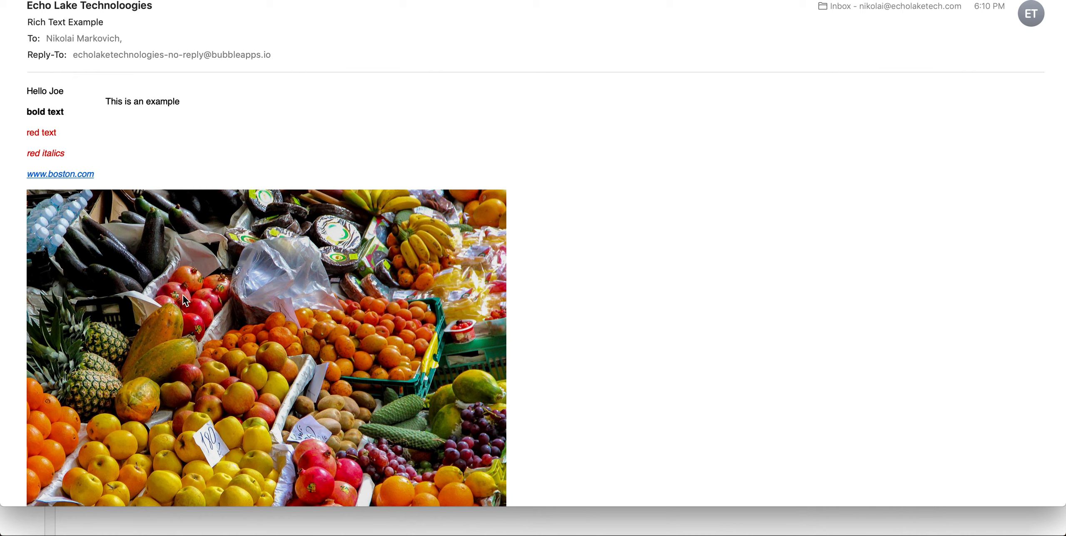
{"action": "scroll", "coordinate": [183, 294], "scroll_direction": "down", "scroll_amount": 3}
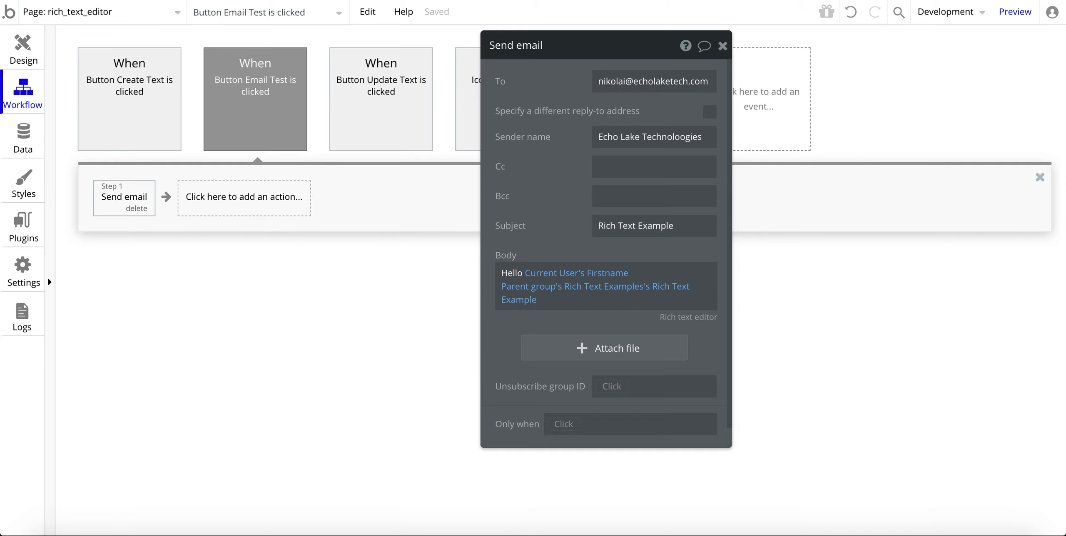
Step: Switch to the browser tab with the running preview of the rich text editor page
{"action": "key", "text": "ctrl+Tab"}
{"action": "left_click", "coordinate": [422, 15]}
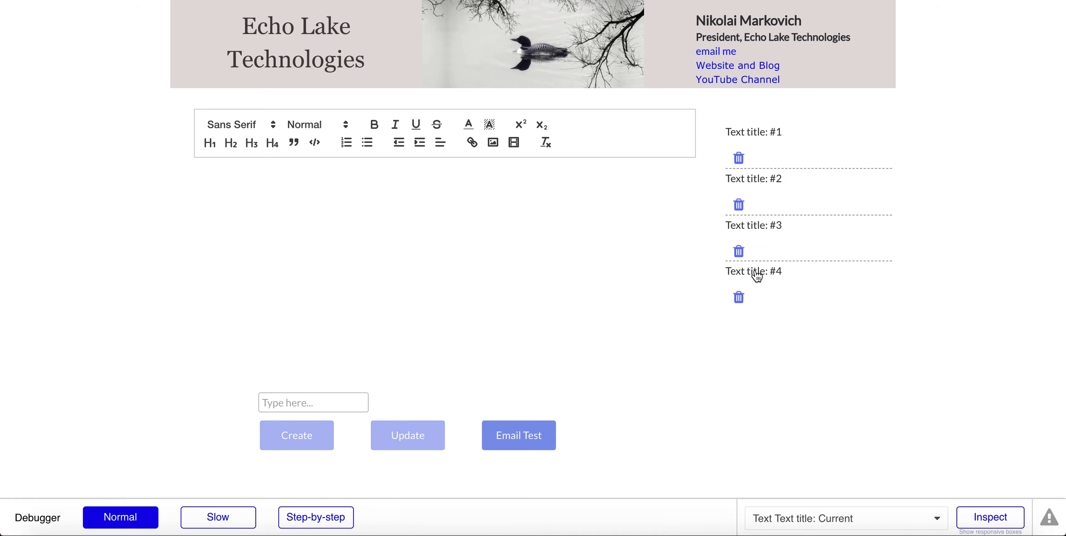
Step: Load the saved text #4 into the rich text editor and look through its formatted text, link and image
{"action": "left_click", "coordinate": [757, 276]}
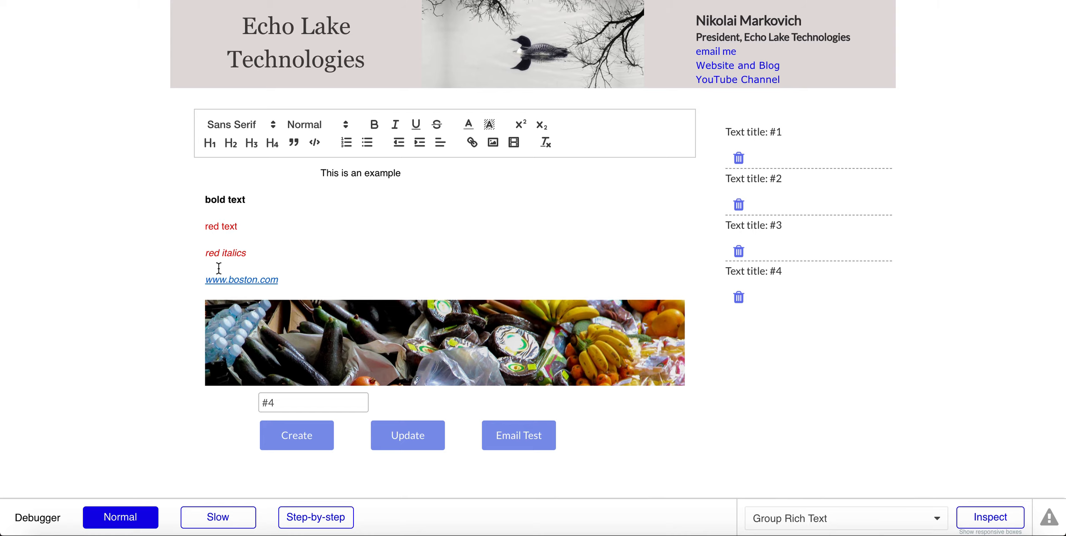
{"action": "scroll", "coordinate": [288, 304], "scroll_direction": "down", "scroll_amount": 5}
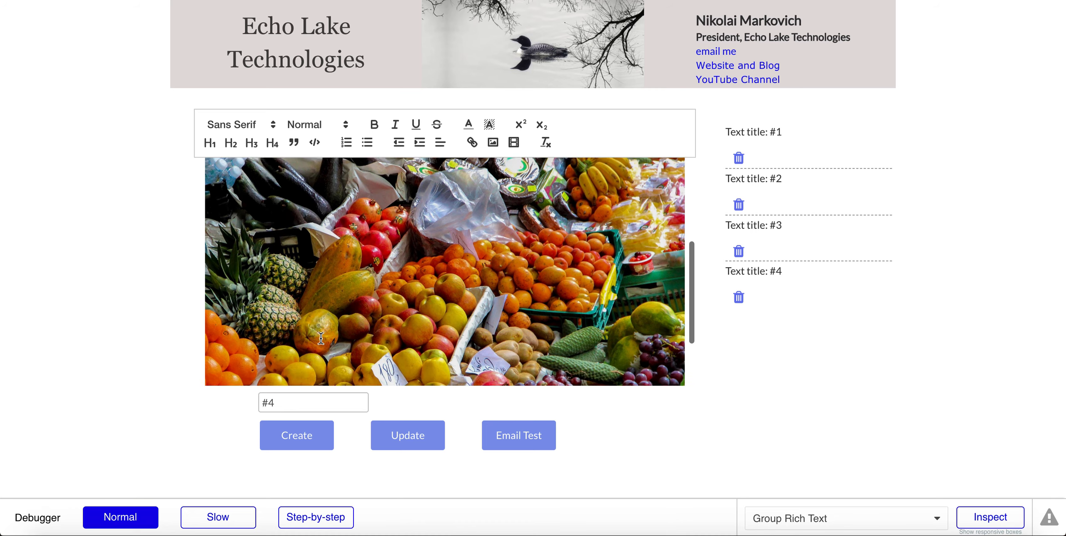
{"action": "scroll", "coordinate": [321, 338], "scroll_direction": "up", "scroll_amount": 3}
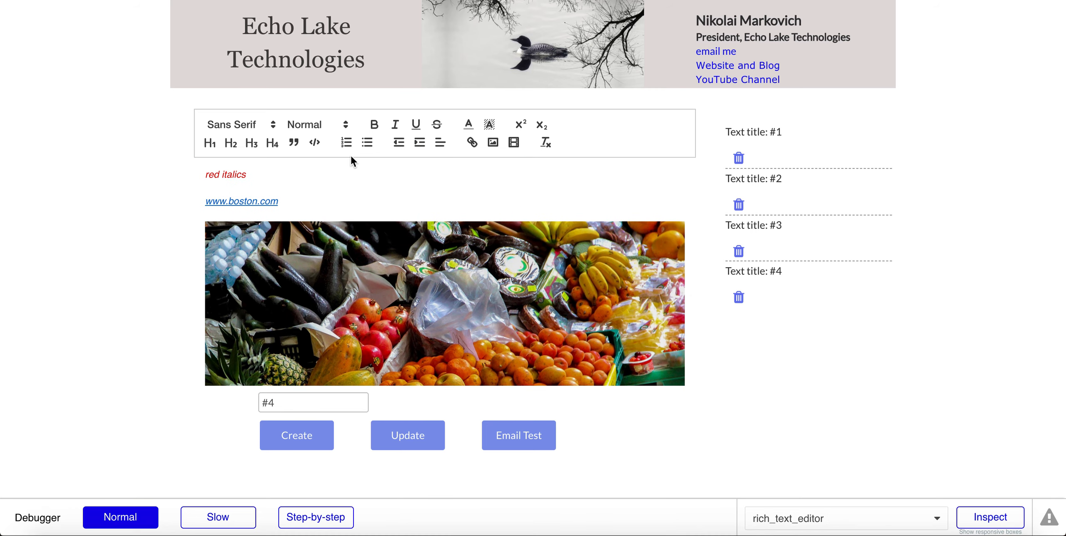
Step: Switch to the mail app and examine the first name in the greeting of the Rich Text Example email
{"action": "key", "text": "ctrl+Up"}
{"action": "left_click", "coordinate": [274, 324]}
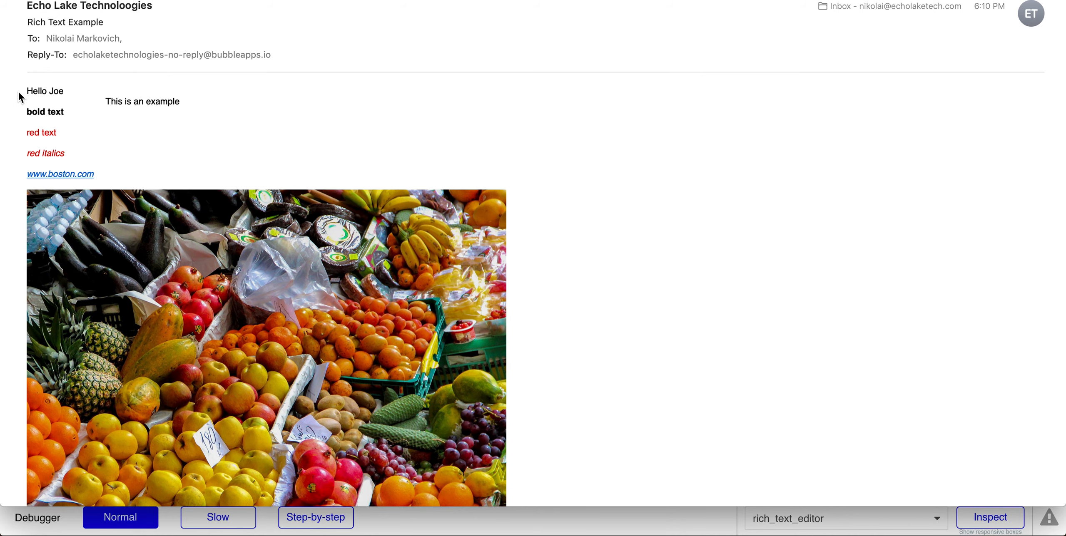
{"action": "double_click", "coordinate": [58, 92]}
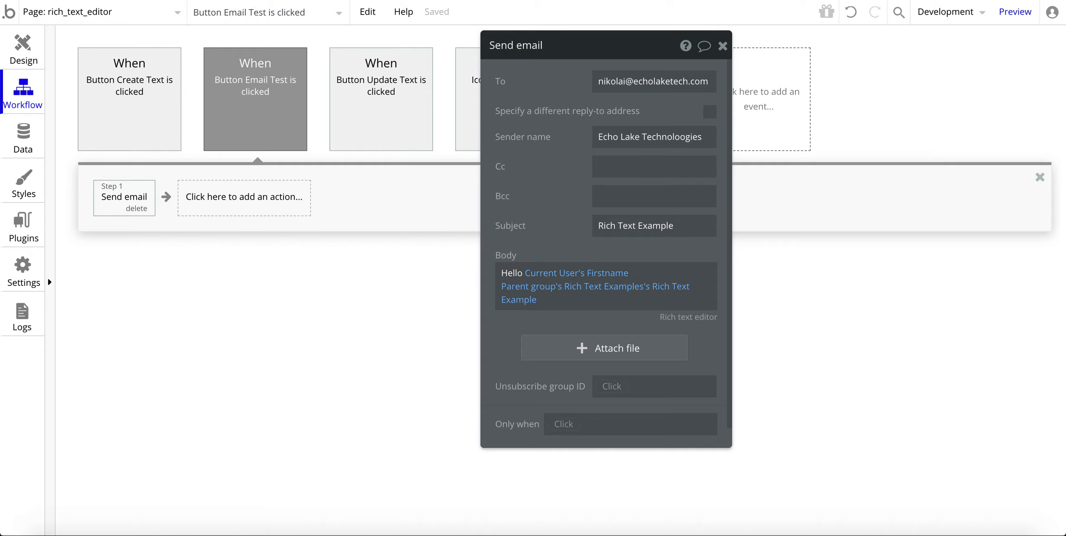
Step: Examine the dynamic body of the Send email action and compare it with the #4 text in the running preview
{"action": "left_click_drag", "start_coordinate": [560, 184], "coordinate": [559, 306]}
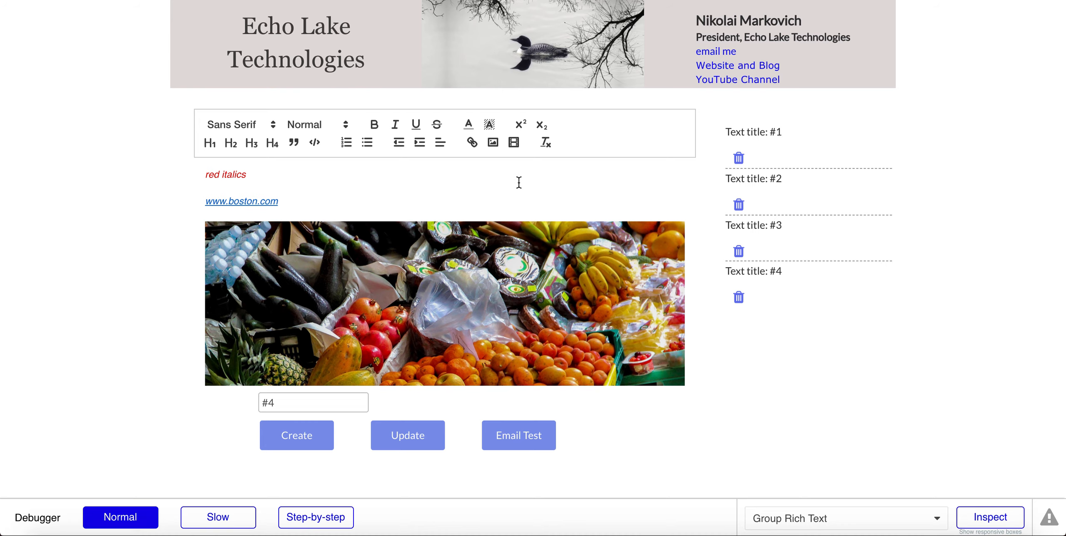
{"action": "scroll", "coordinate": [518, 183], "scroll_direction": "down", "scroll_amount": 3}
{"action": "scroll", "coordinate": [489, 195], "scroll_direction": "up", "scroll_amount": 6}
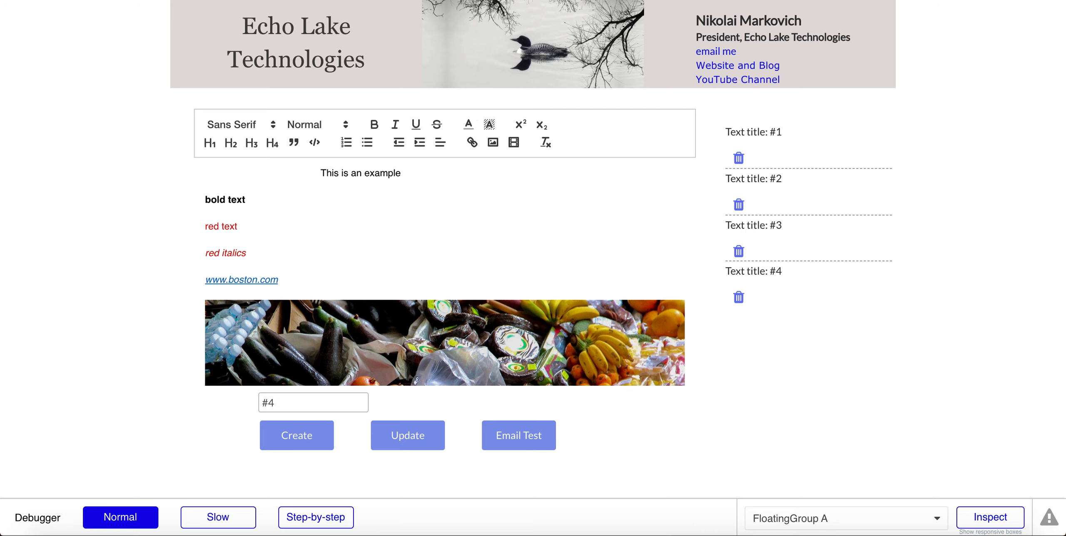
Step: Return to the page design and open the properties of the repeating group that lists the saved text titles
{"action": "key", "text": "ctrl+shift+Tab"}
{"action": "left_click", "coordinate": [21, 52]}
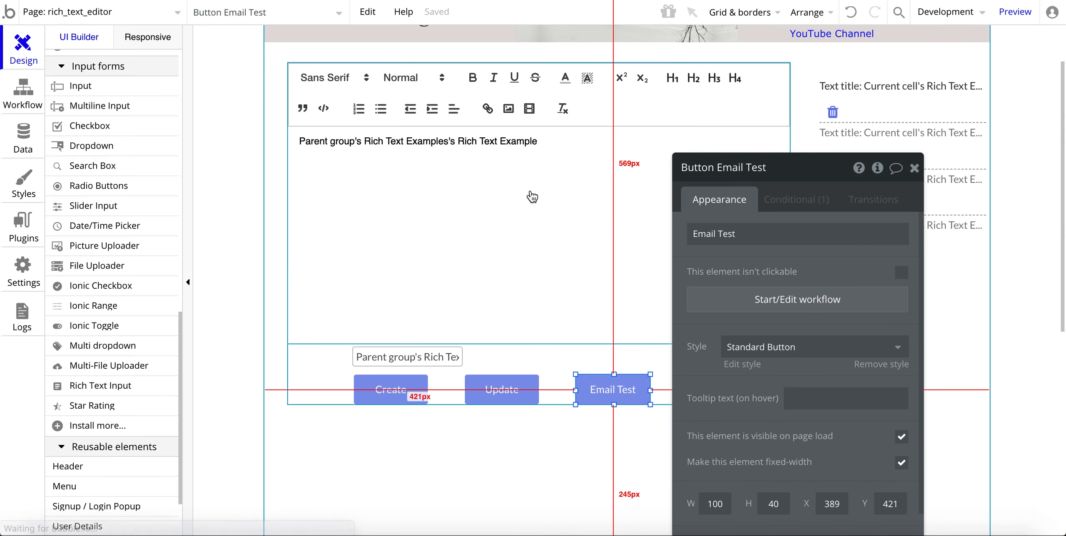
{"action": "left_click", "coordinate": [905, 240]}
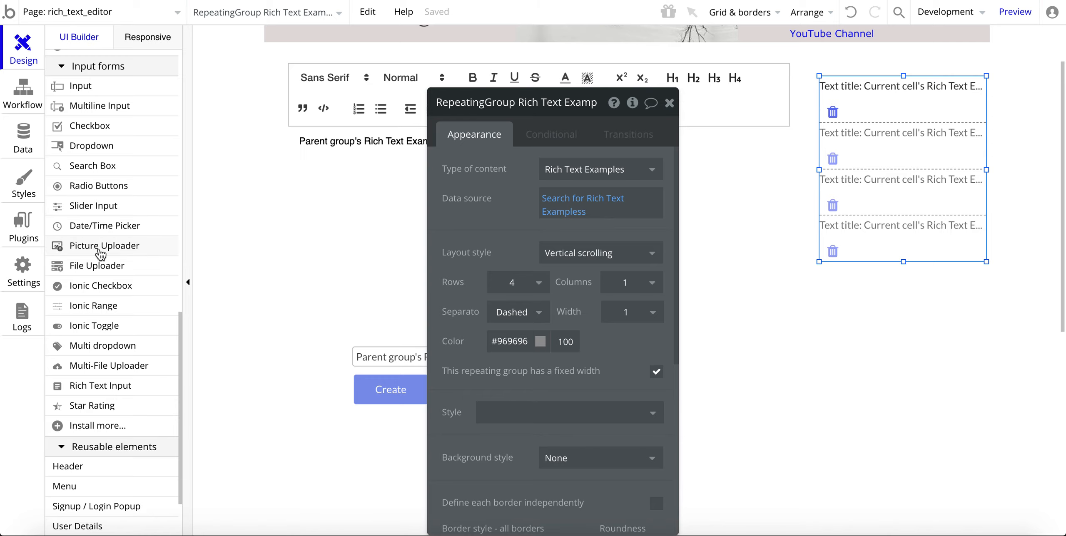
Step: Draw a trial repeating group below the list of text titles, and delete it again
{"action": "scroll", "coordinate": [100, 253], "scroll_direction": "up", "scroll_amount": 12}
{"action": "scroll", "coordinate": [100, 253], "scroll_direction": "up", "scroll_amount": 4}
{"action": "scroll", "coordinate": [100, 253], "scroll_direction": "down", "scroll_amount": 6}
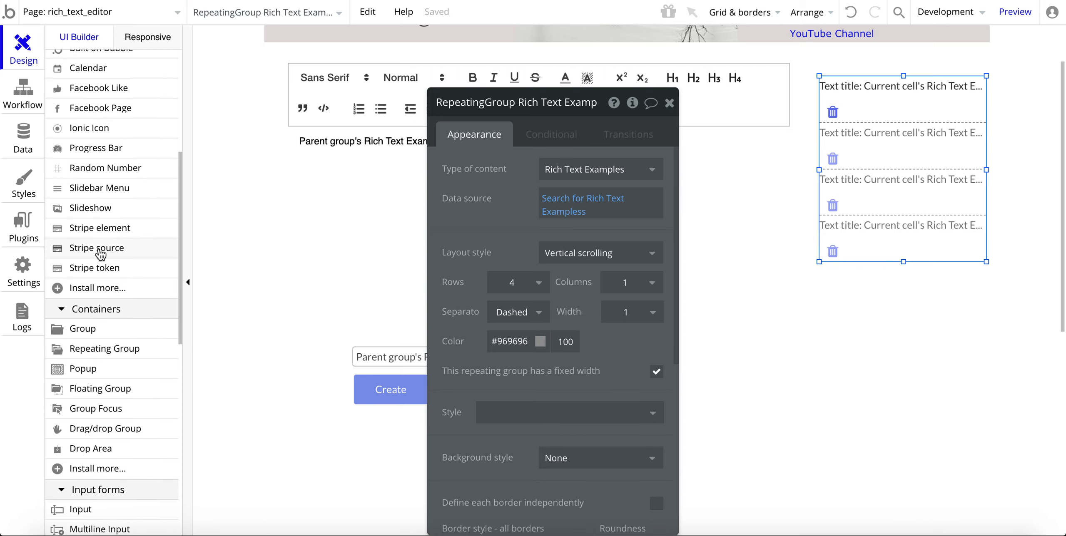
{"action": "left_click", "coordinate": [94, 350]}
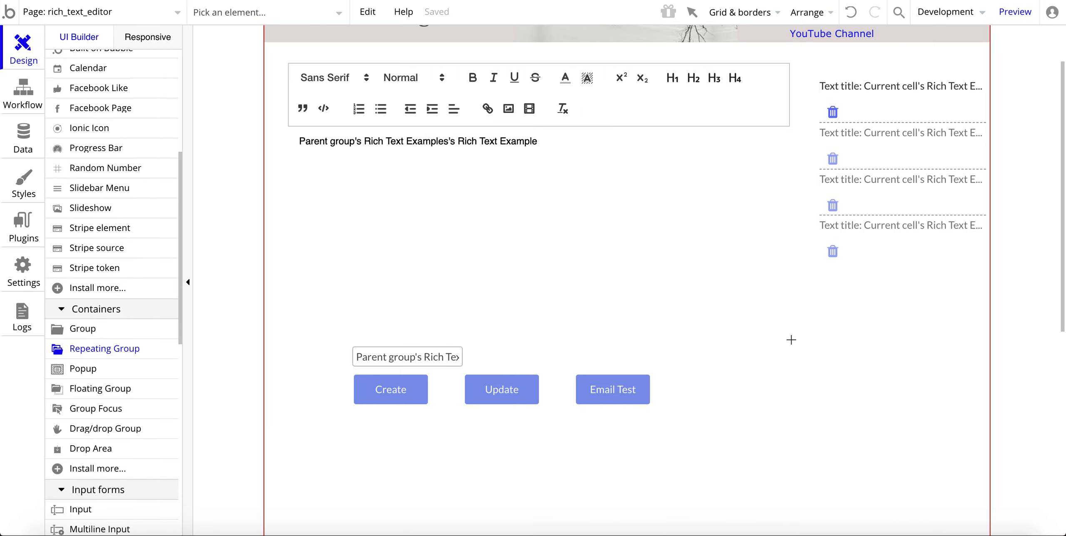
{"action": "left_click_drag", "start_coordinate": [824, 342], "coordinate": [954, 412]}
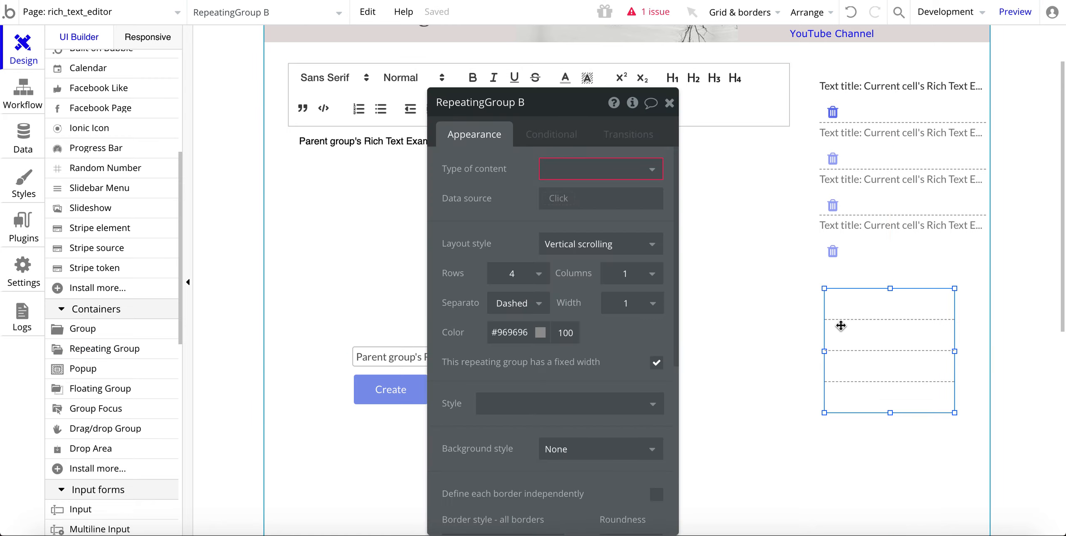
{"action": "key", "text": "Delete"}
Step: Review the content type of the Rich Text Examples repeating group and the search used as its data source
{"action": "double_click", "coordinate": [892, 207]}
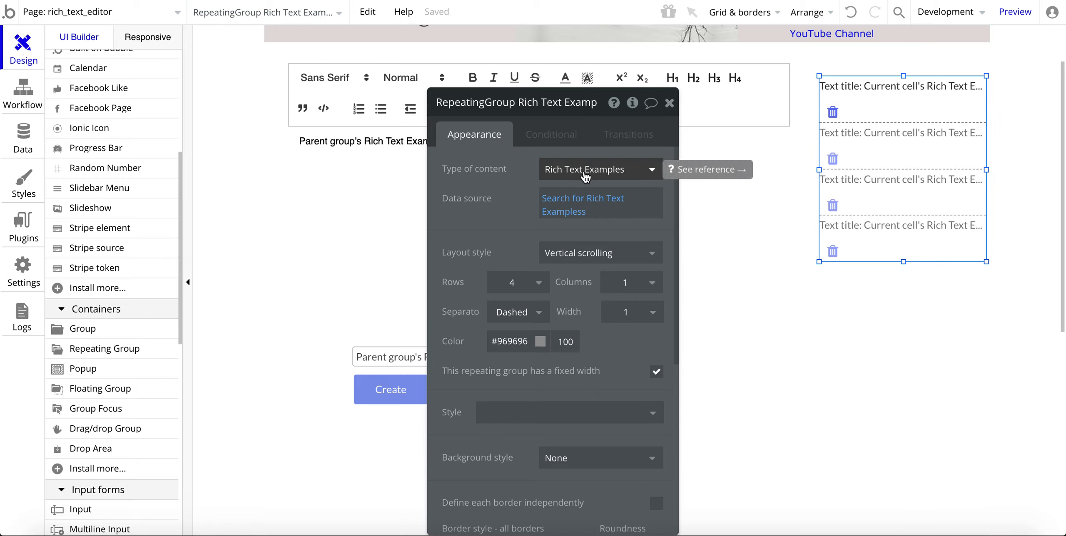
{"action": "left_click_drag", "start_coordinate": [505, 168], "coordinate": [498, 207]}
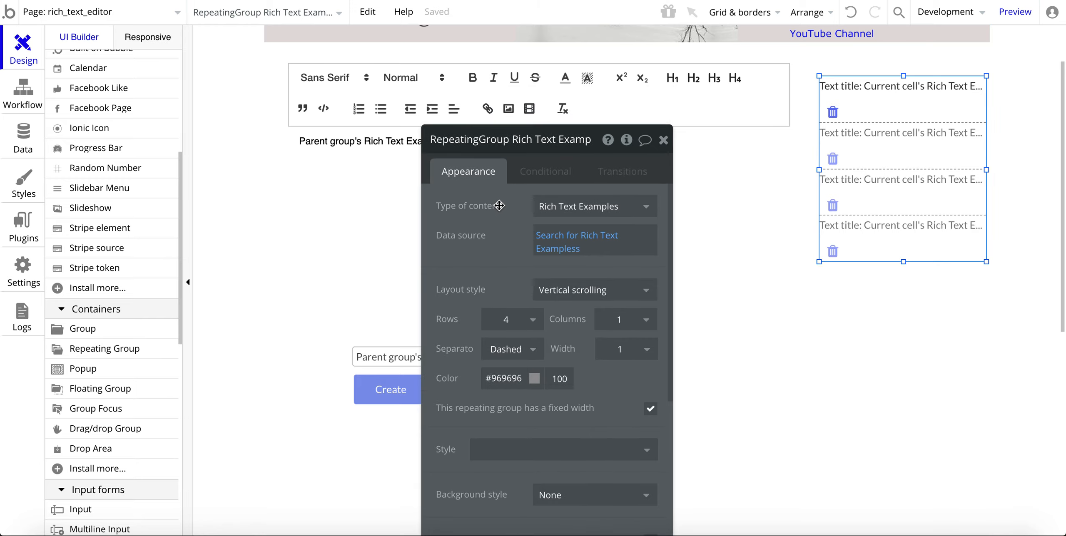
{"action": "left_click", "coordinate": [558, 240]}
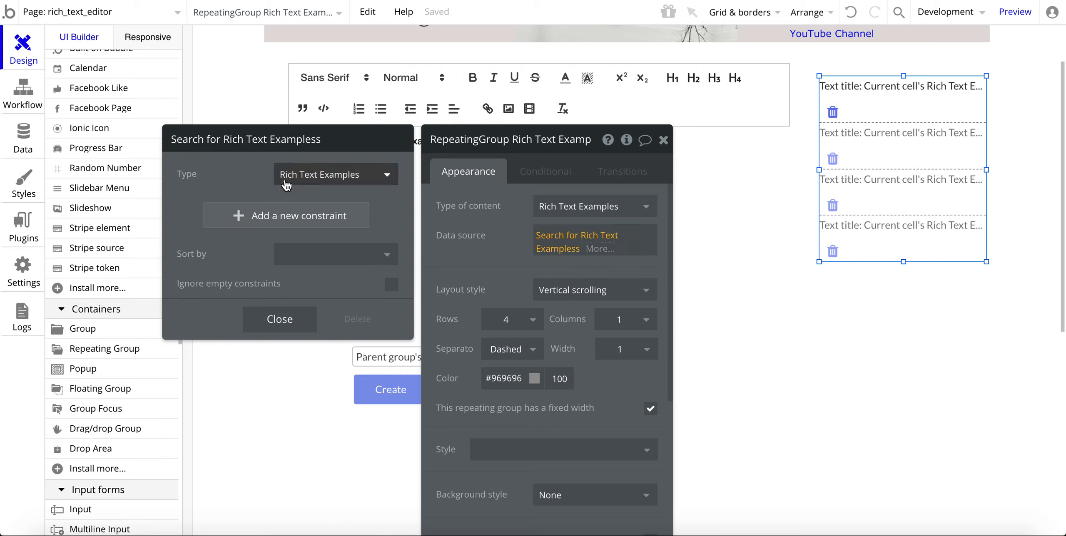
{"action": "left_click", "coordinate": [473, 258]}
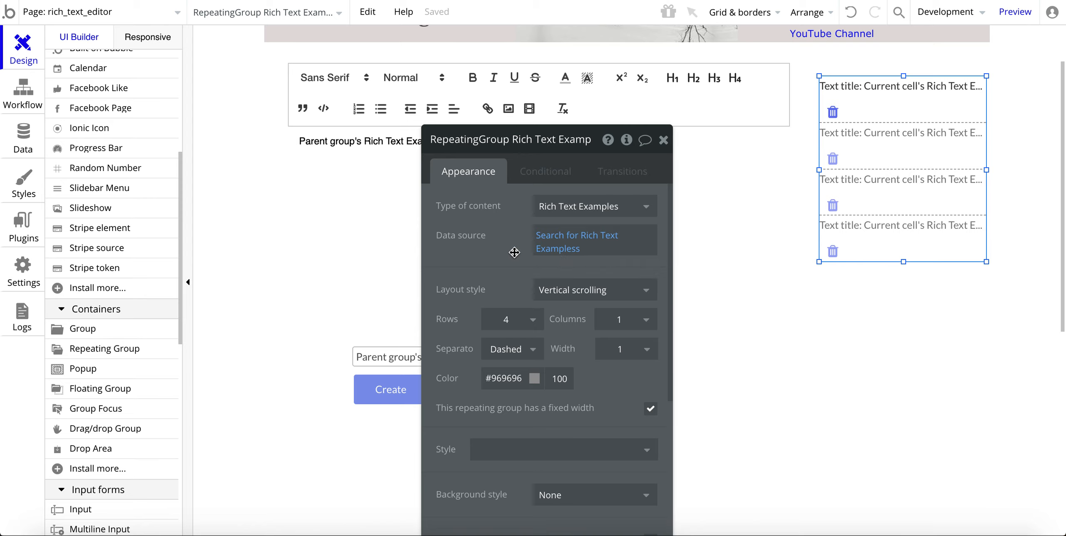
{"action": "left_click_drag", "start_coordinate": [520, 250], "coordinate": [483, 219]}
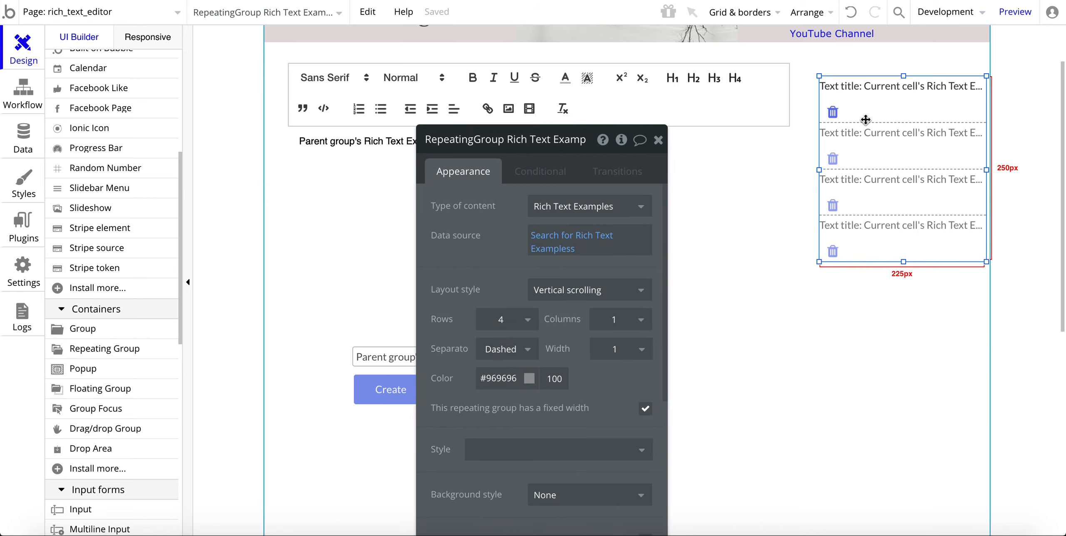
Step: Examine the dynamic title expression of the text element in the repeating group's first cell
{"action": "left_click", "coordinate": [889, 93]}
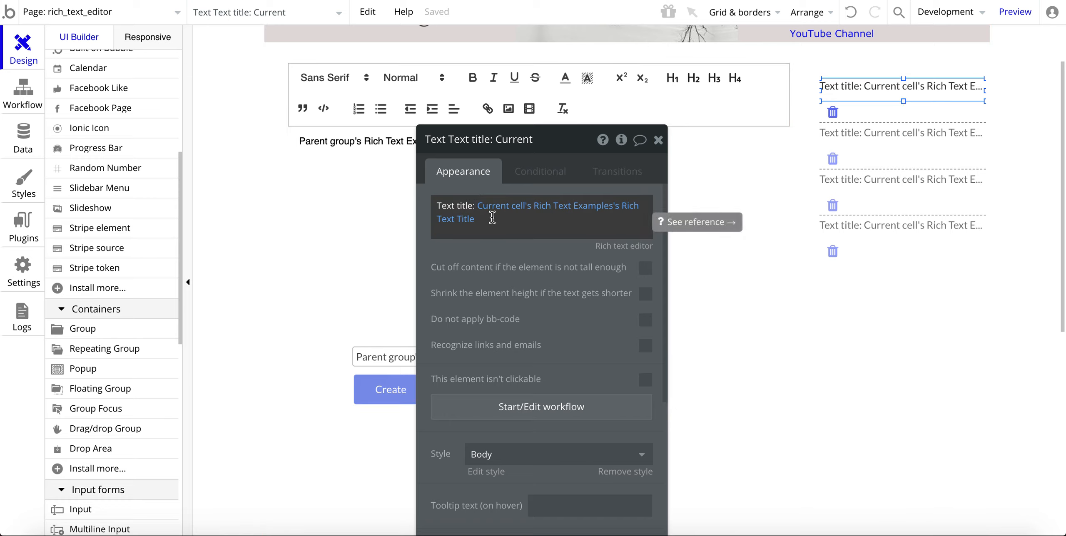
{"action": "mouse_move", "coordinate": [532, 217]}
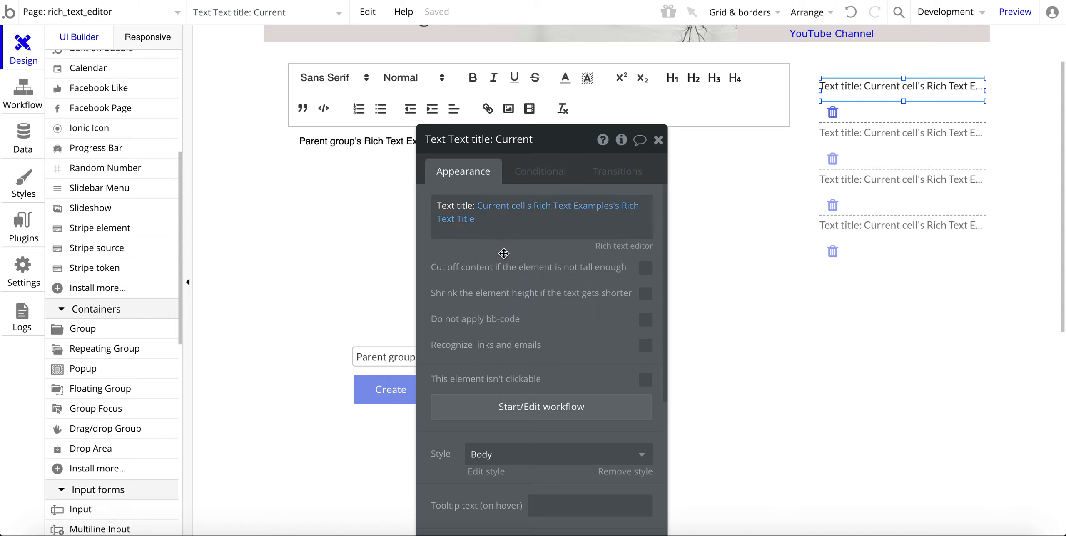
Step: Add a trial text showing Current cell's Rich Text Examples's Rich Text Title beside the first cell's trash icon, and delete it again
{"action": "scroll", "coordinate": [70, 134], "scroll_direction": "up", "scroll_amount": 7}
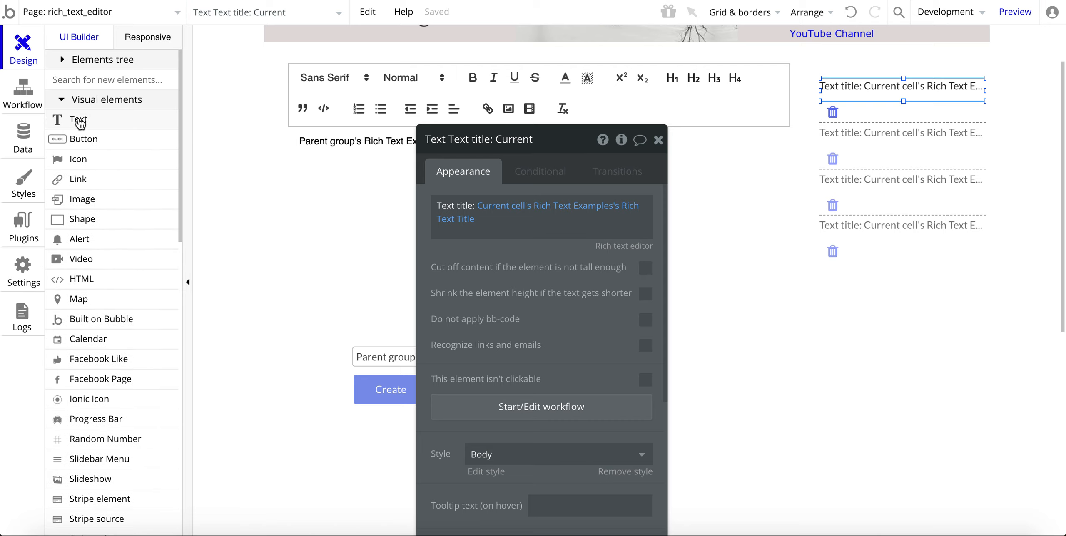
{"action": "left_click", "coordinate": [79, 121]}
{"action": "left_click_drag", "start_coordinate": [863, 103], "coordinate": [974, 118]}
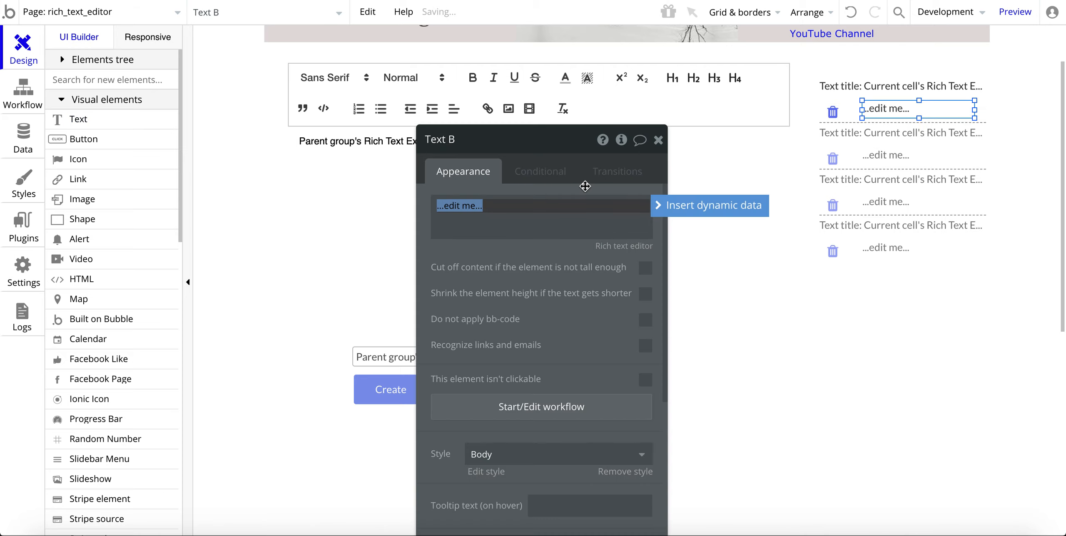
{"action": "left_click", "coordinate": [671, 206]}
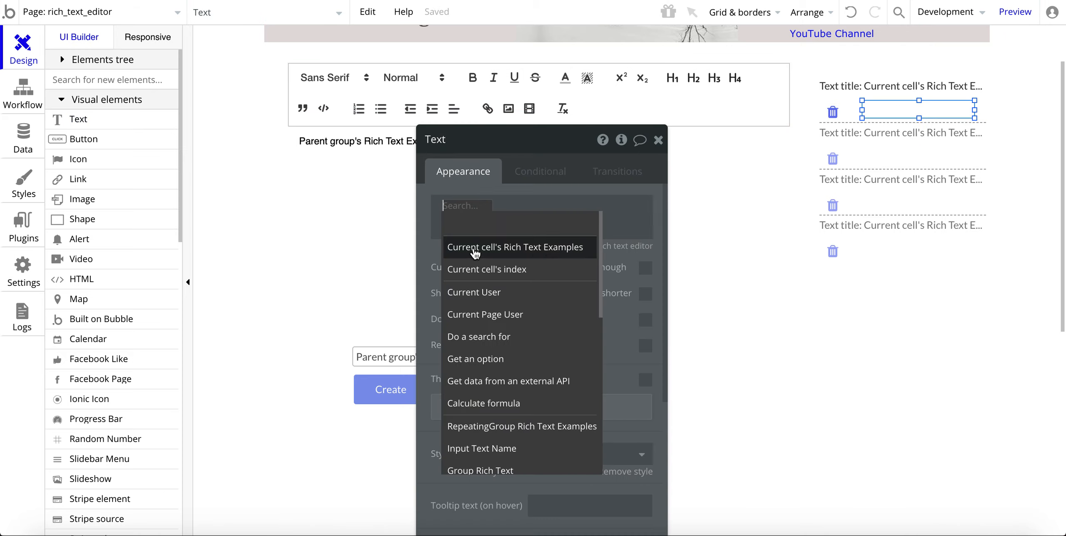
{"action": "left_click", "coordinate": [502, 249]}
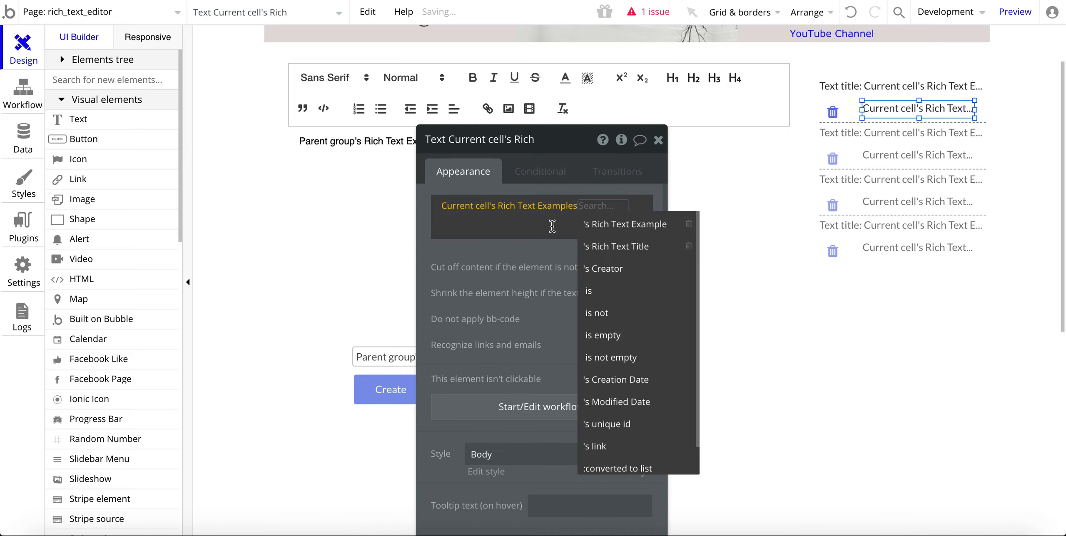
{"action": "left_click", "coordinate": [607, 246]}
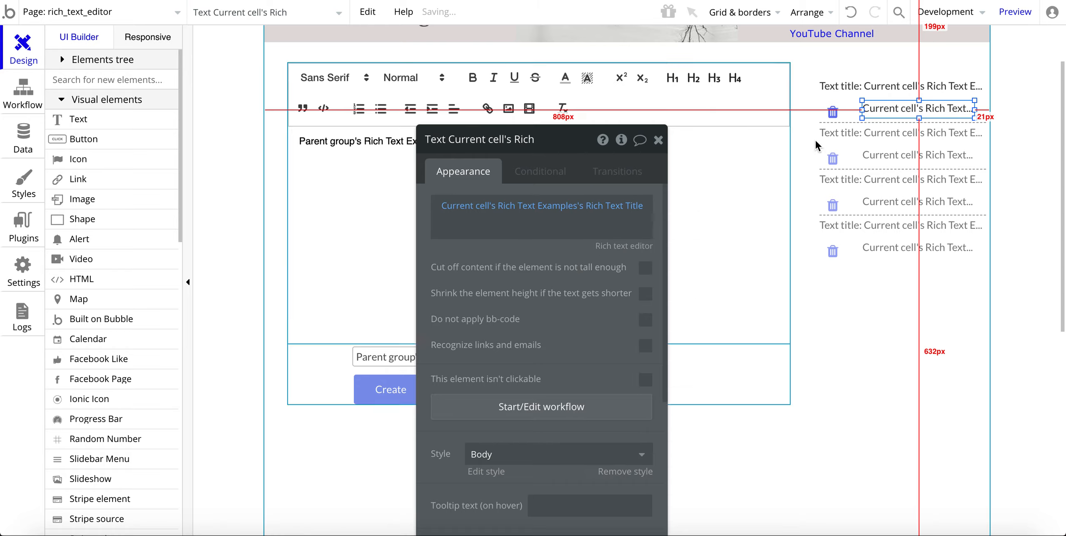
{"action": "key", "text": "Delete"}
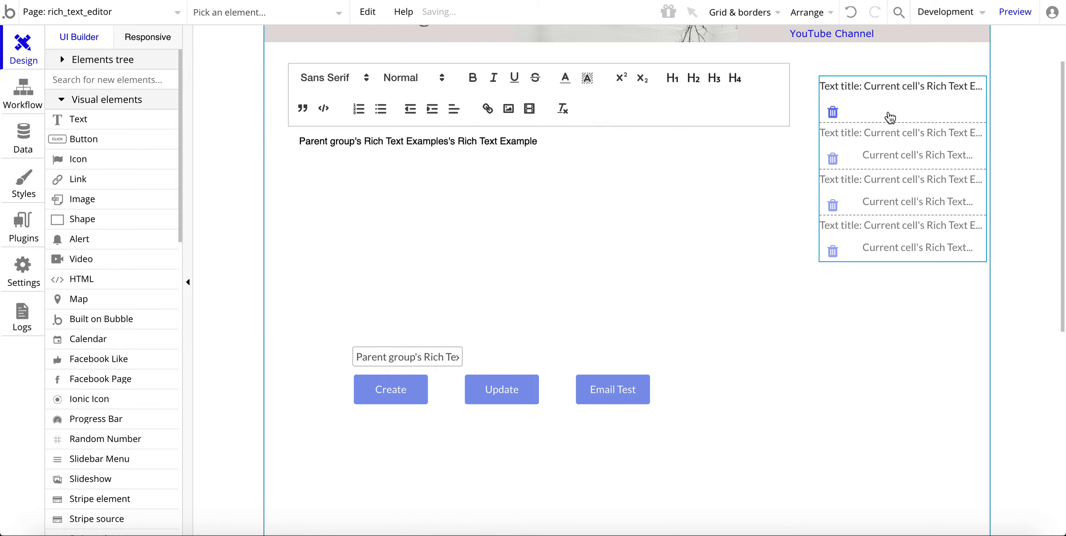
Step: Open the title text's click workflow and examine the element and data of its action displaying data in Group Rich Text
{"action": "double_click", "coordinate": [873, 86]}
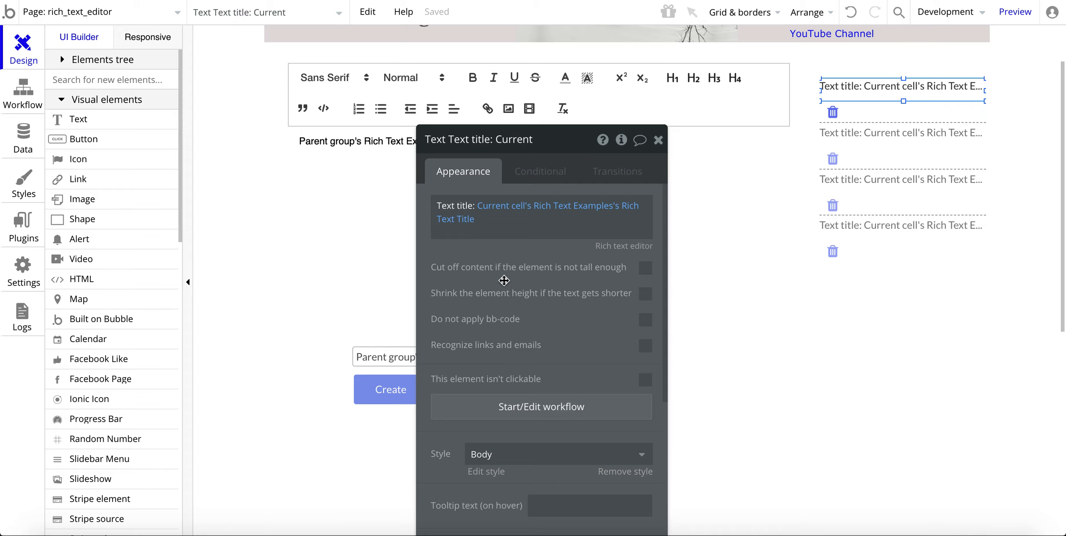
{"action": "left_click", "coordinate": [502, 410]}
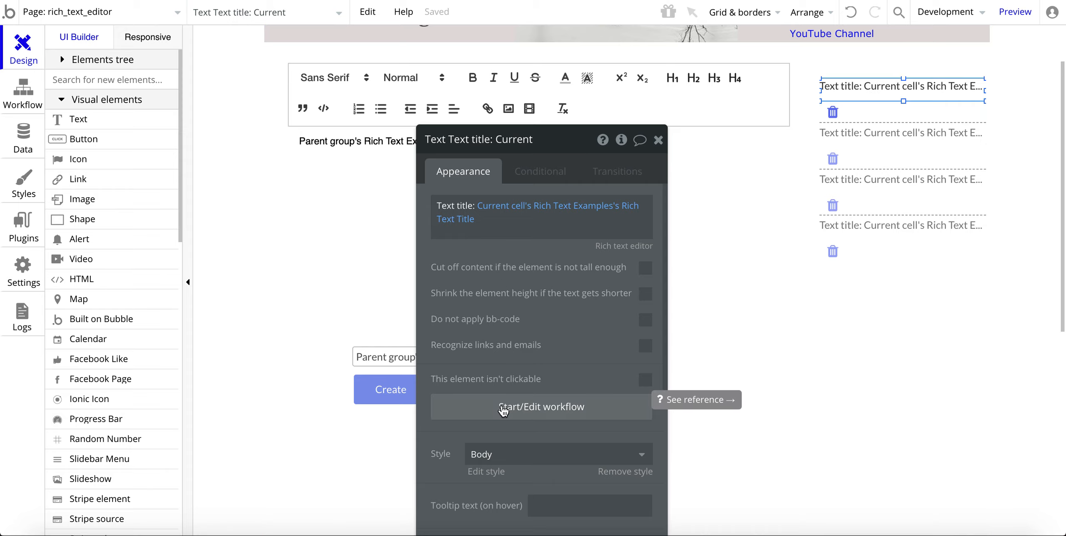
{"action": "left_click", "coordinate": [146, 213]}
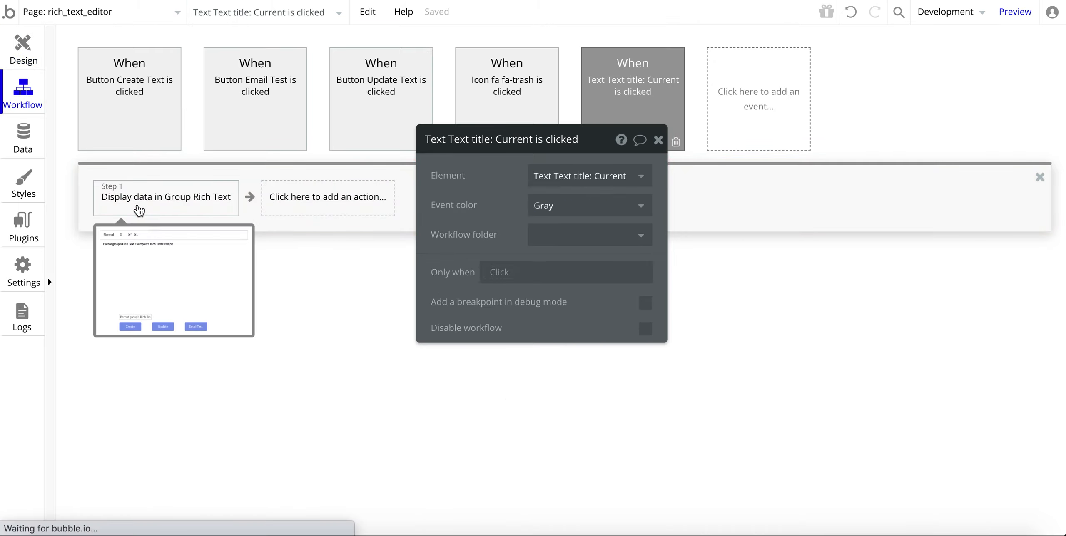
{"action": "left_click_drag", "start_coordinate": [501, 188], "coordinate": [467, 265]}
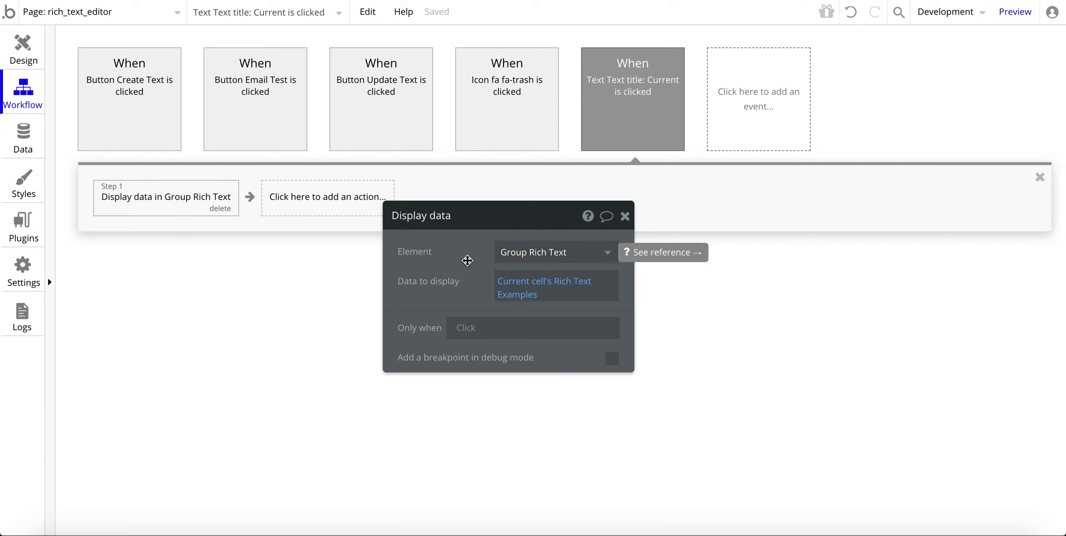
{"action": "left_click", "coordinate": [520, 286]}
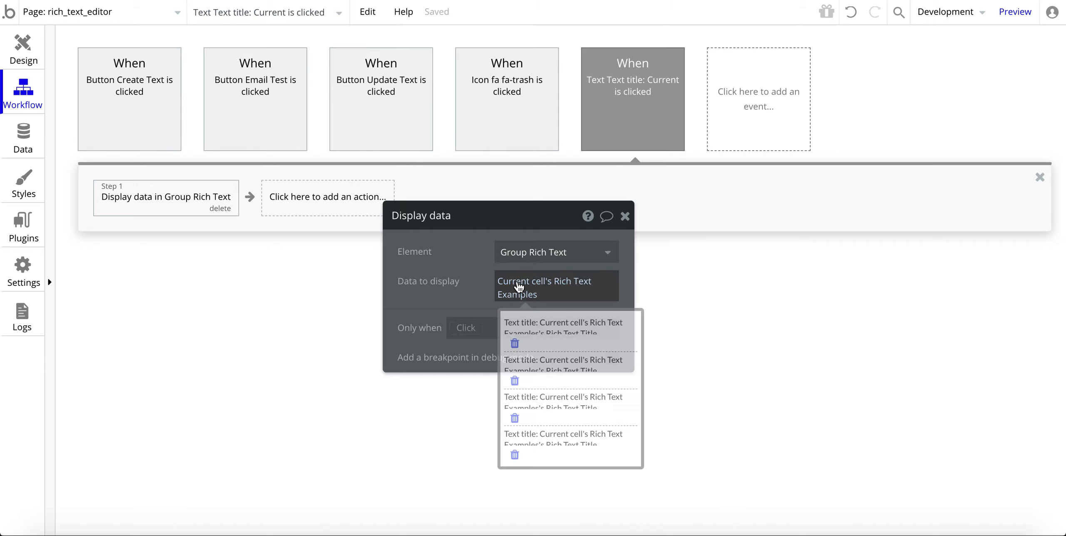
{"action": "left_click", "coordinate": [452, 281]}
{"action": "left_click", "coordinate": [500, 291]}
{"action": "left_click", "coordinate": [524, 298]}
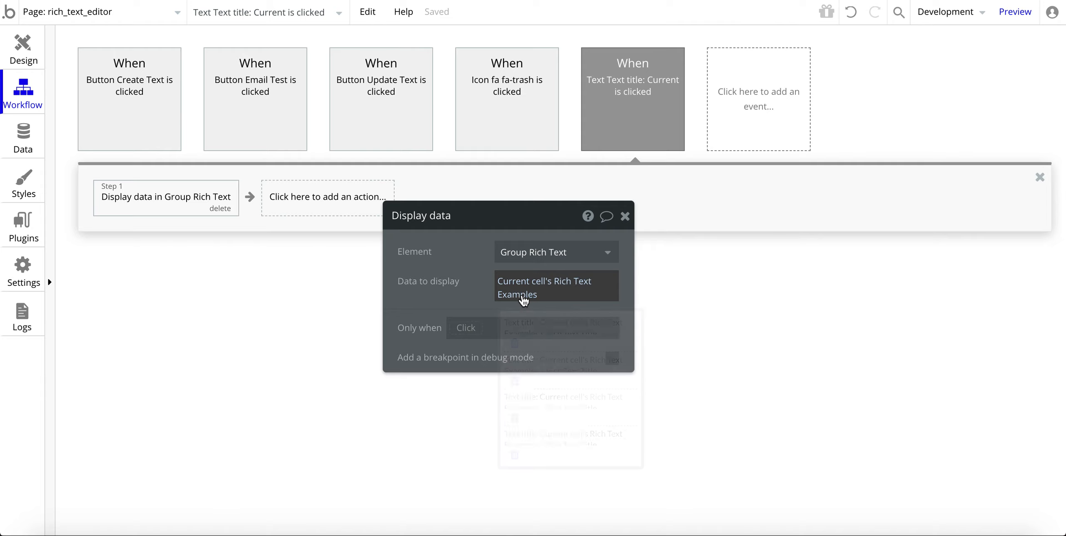
Step: Add a trial second action displaying Current cell's Rich Text Examples in Group Rich Text, and delete it again
{"action": "left_click", "coordinate": [307, 198]}
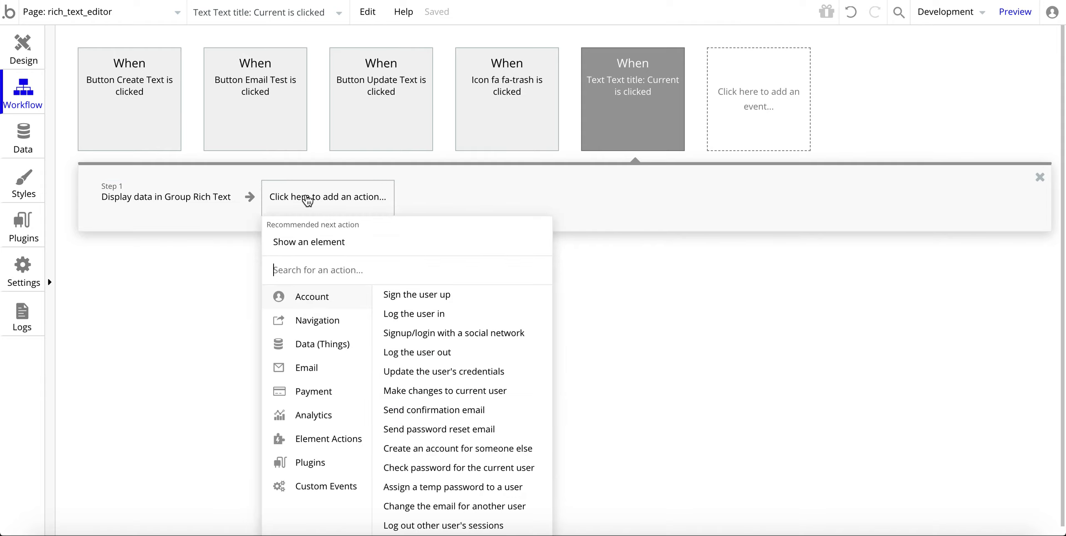
{"action": "mouse_move", "coordinate": [308, 442]}
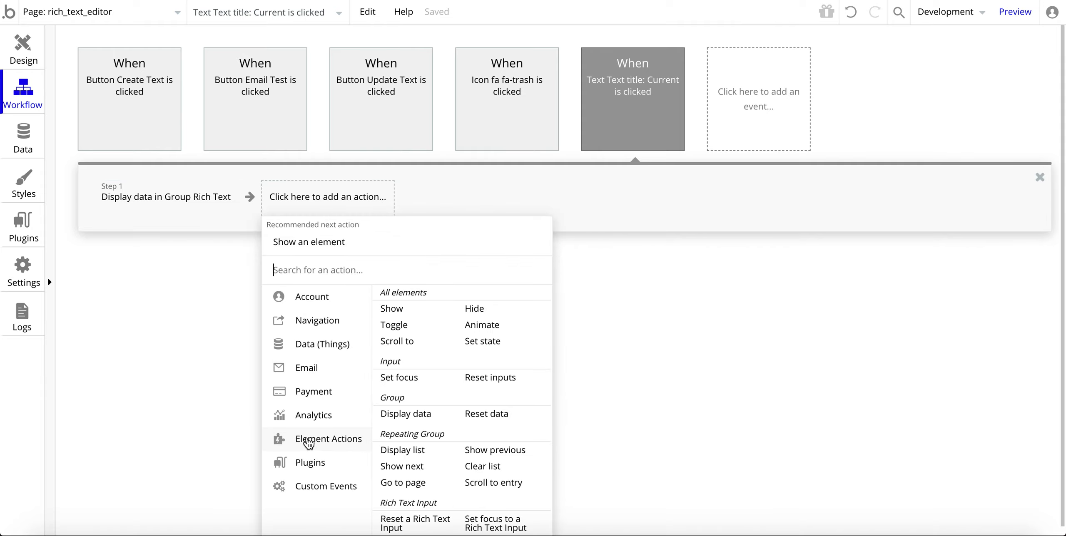
{"action": "left_click", "coordinate": [410, 417]}
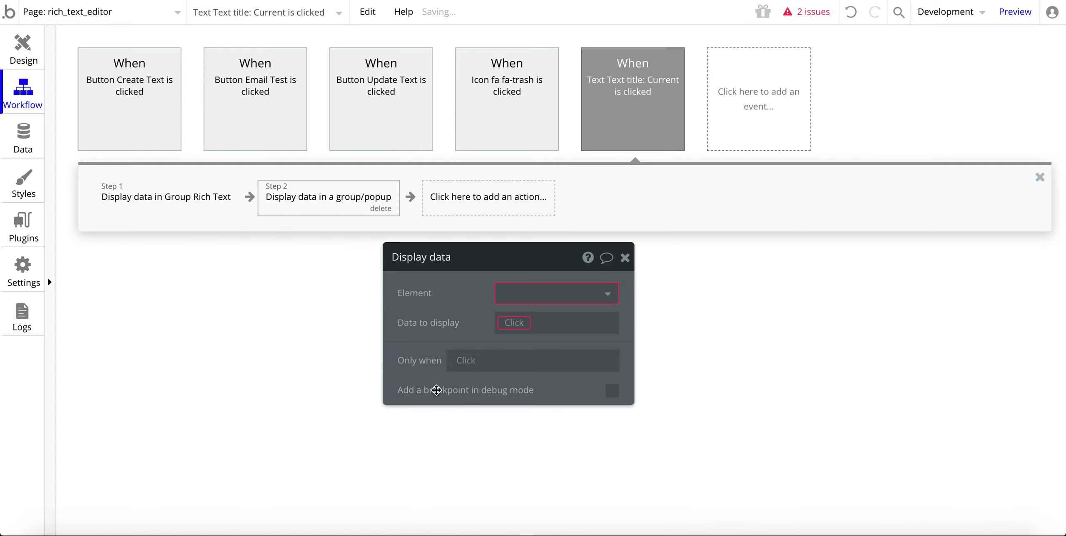
{"action": "left_click", "coordinate": [541, 295]}
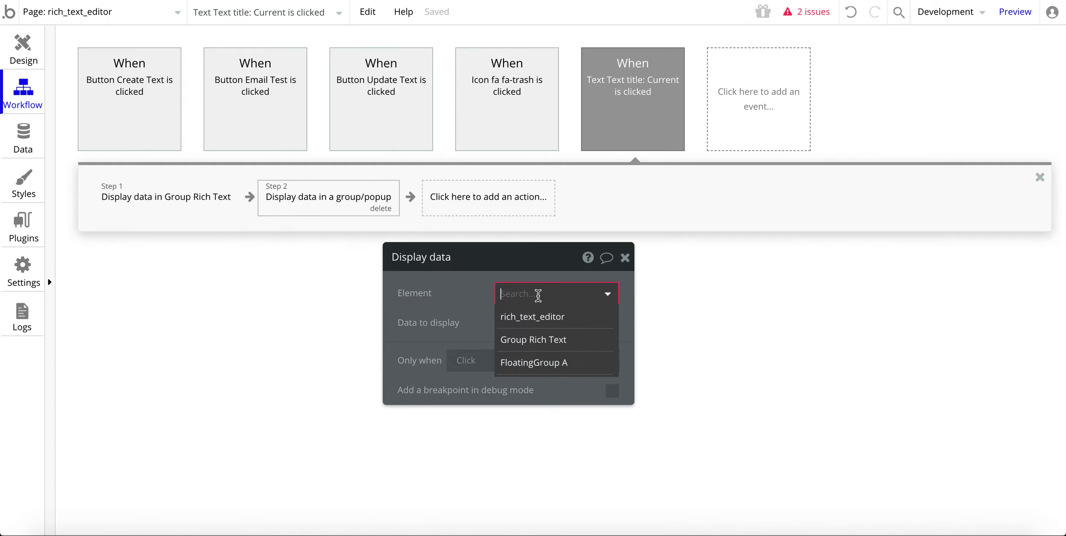
{"action": "left_click", "coordinate": [513, 344]}
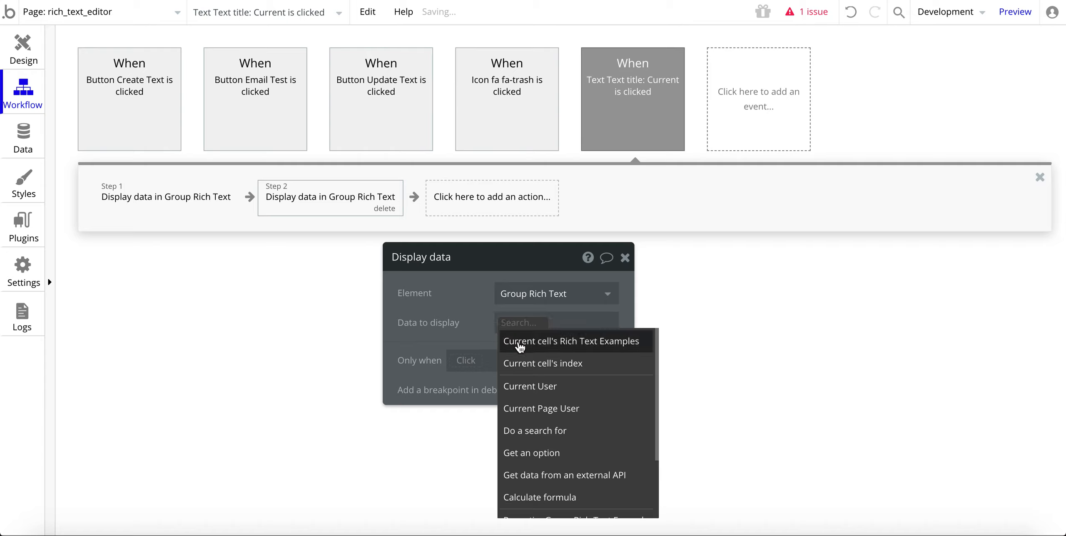
{"action": "left_click", "coordinate": [520, 346]}
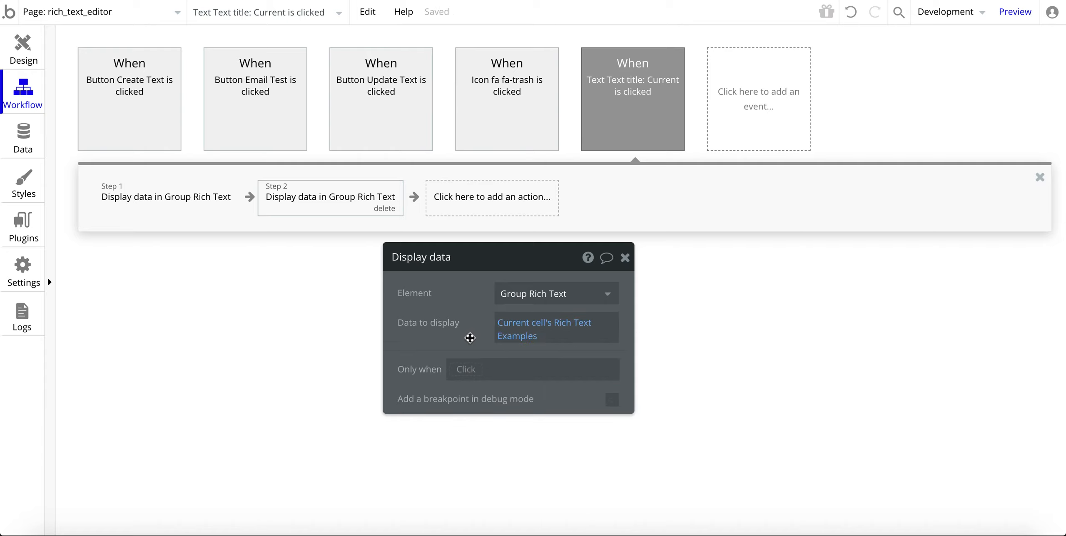
{"action": "left_click", "coordinate": [384, 208]}
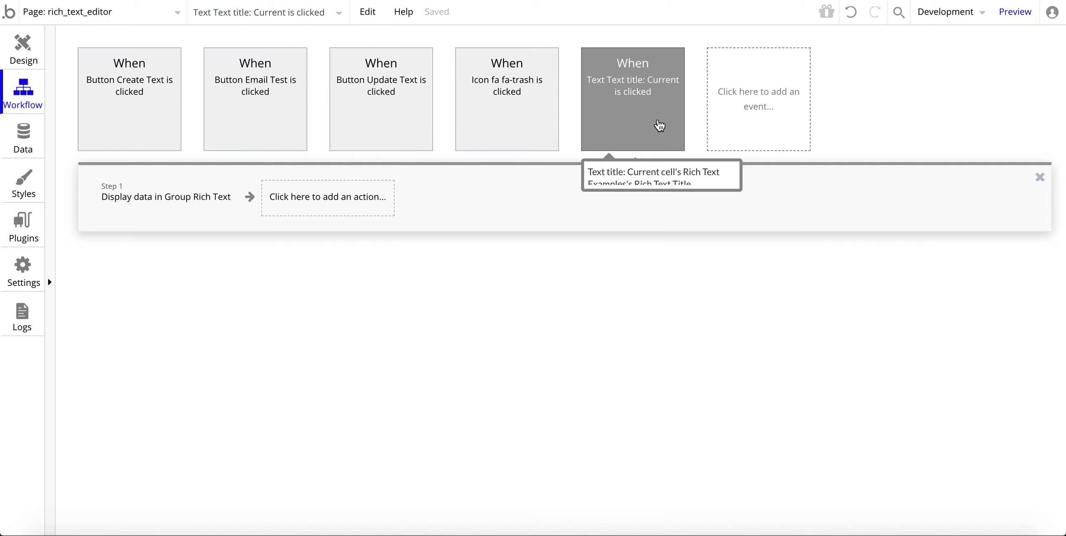
Step: Return to the page design and examine Group Rich Text's content type and RichTextInput A's initial content
{"action": "left_click", "coordinate": [24, 54]}
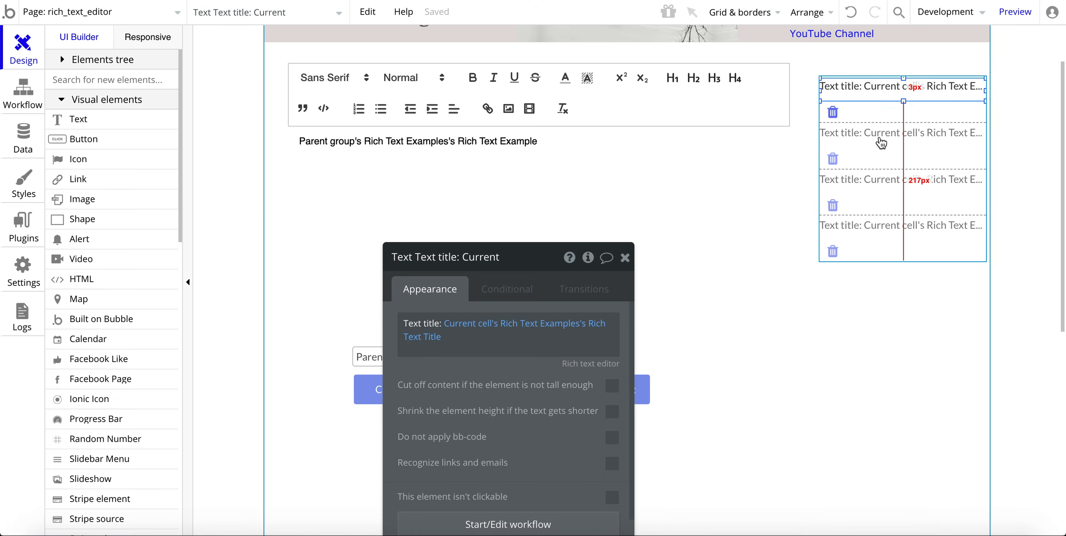
{"action": "left_click", "coordinate": [719, 385]}
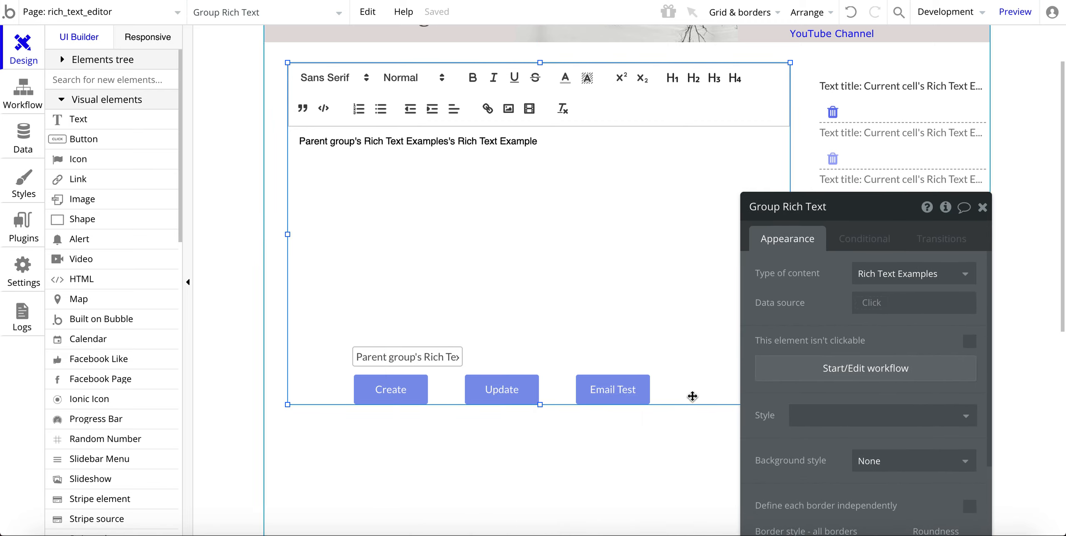
{"action": "left_click", "coordinate": [588, 292]}
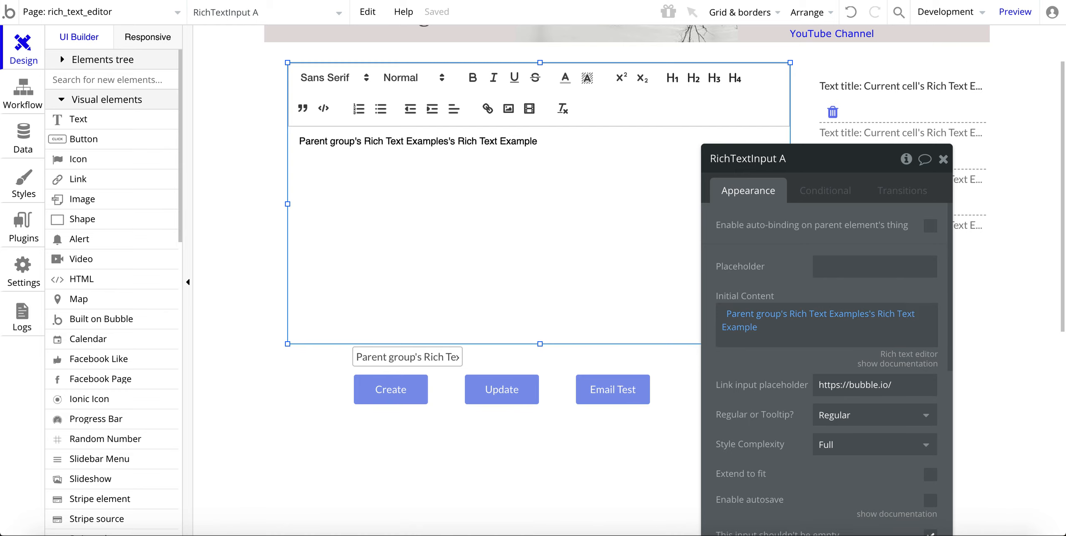
Step: Switch to the running app, load saved texts #2, #1, #3 and #4 in turn, and view #4's formatted content and the title list
{"action": "left_click", "coordinate": [506, 0]}
{"action": "left_click", "coordinate": [756, 179]}
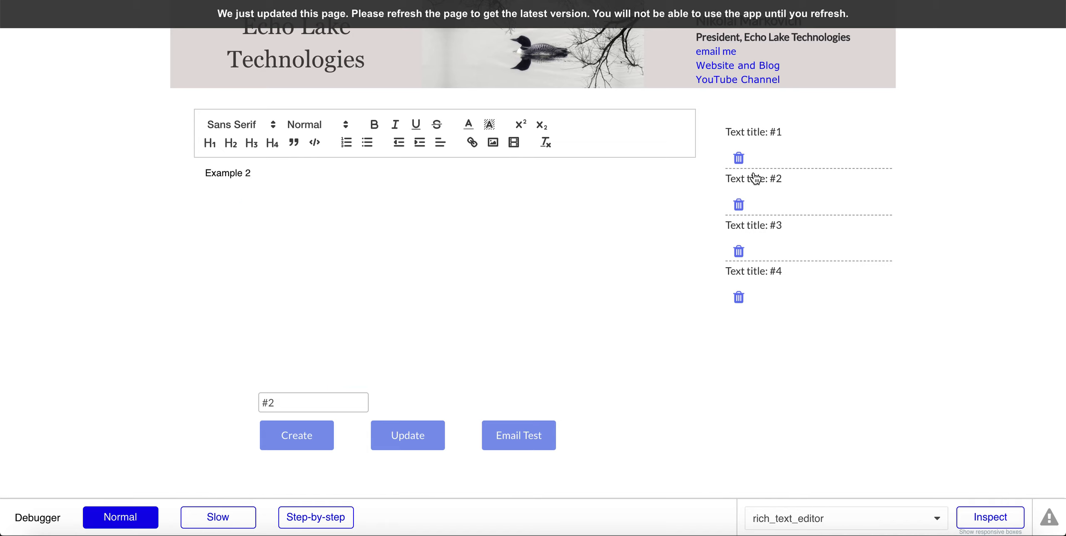
{"action": "left_click", "coordinate": [754, 132]}
{"action": "left_click", "coordinate": [749, 229]}
{"action": "left_click", "coordinate": [740, 275]}
{"action": "scroll", "coordinate": [448, 250], "scroll_direction": "down", "scroll_amount": 3}
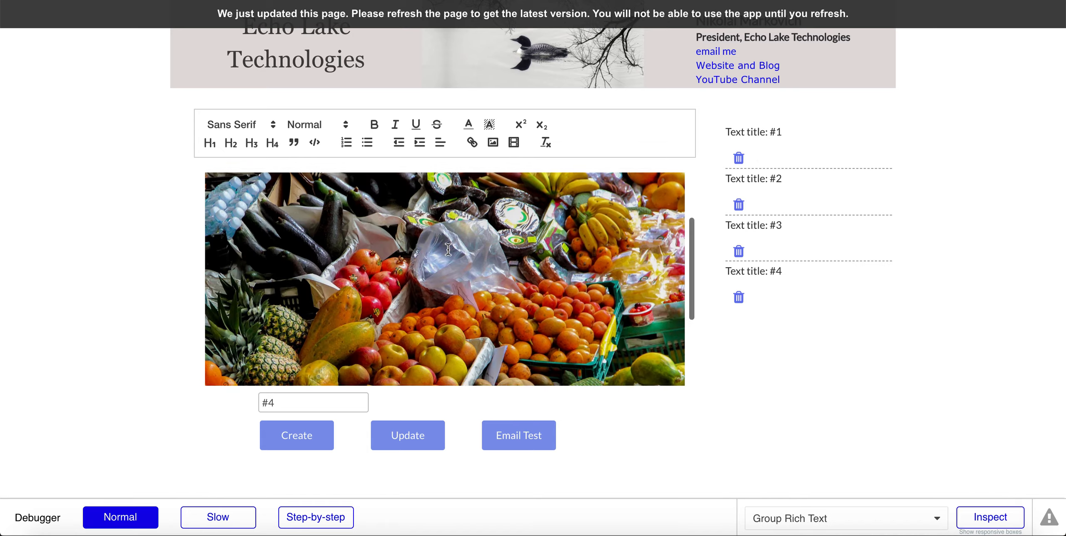
{"action": "scroll", "coordinate": [448, 250], "scroll_direction": "up", "scroll_amount": 5}
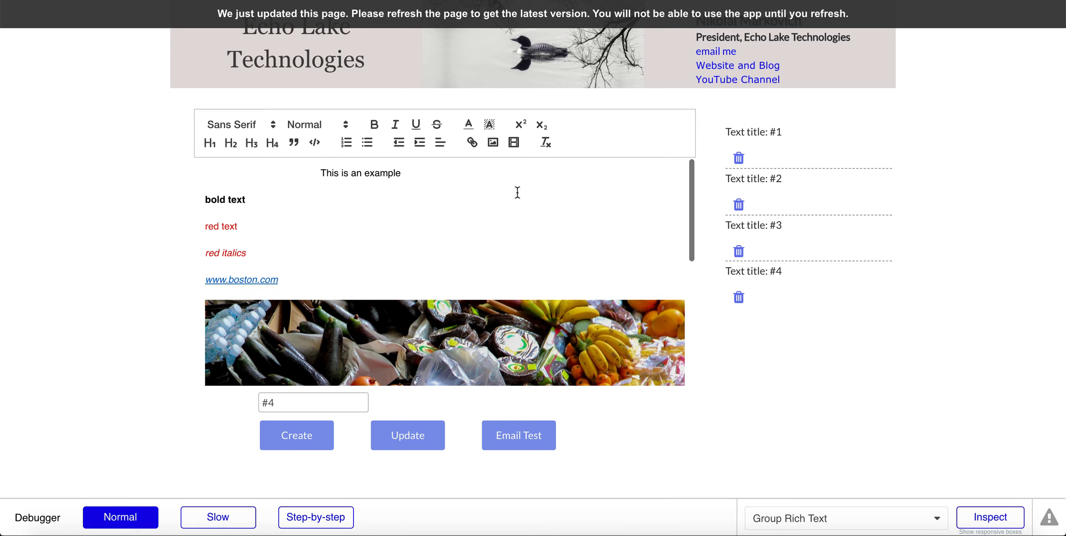
{"action": "scroll", "coordinate": [762, 202], "scroll_direction": "down", "scroll_amount": 2}
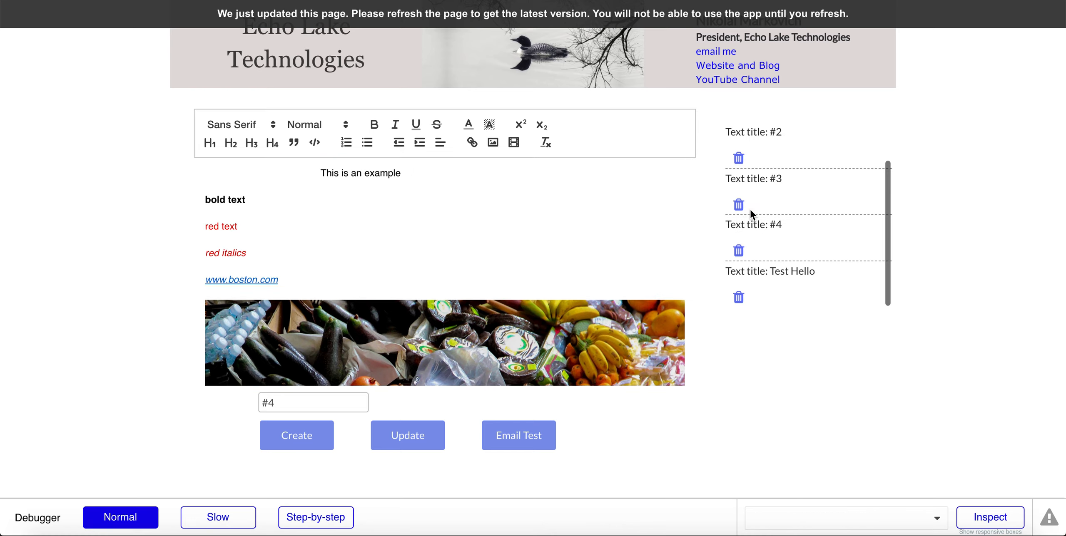
Step: Reload the updated app page, and load the saved text #3 before deleting it from the list
{"action": "left_click", "coordinate": [738, 303]}
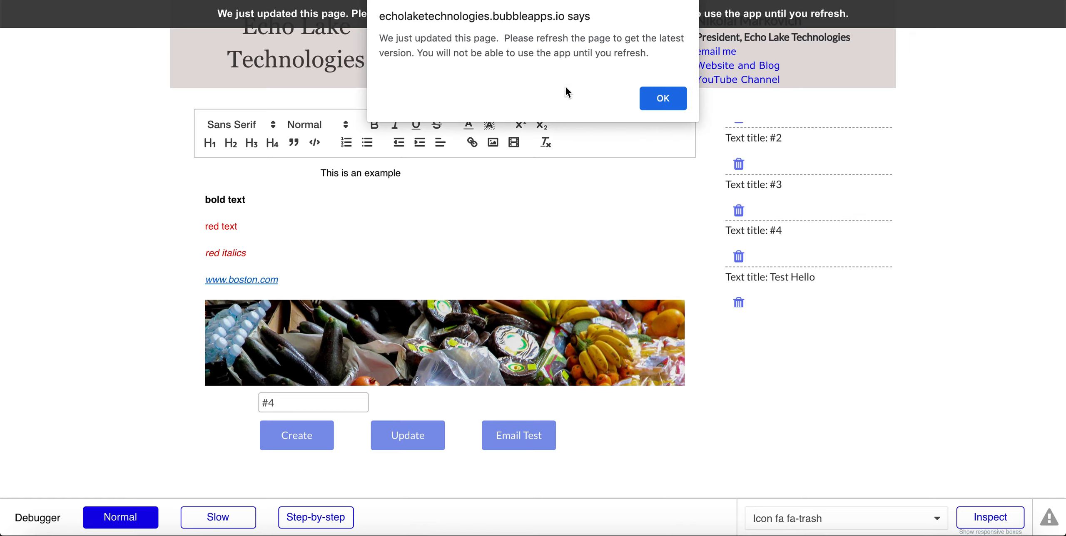
{"action": "left_click", "coordinate": [662, 100]}
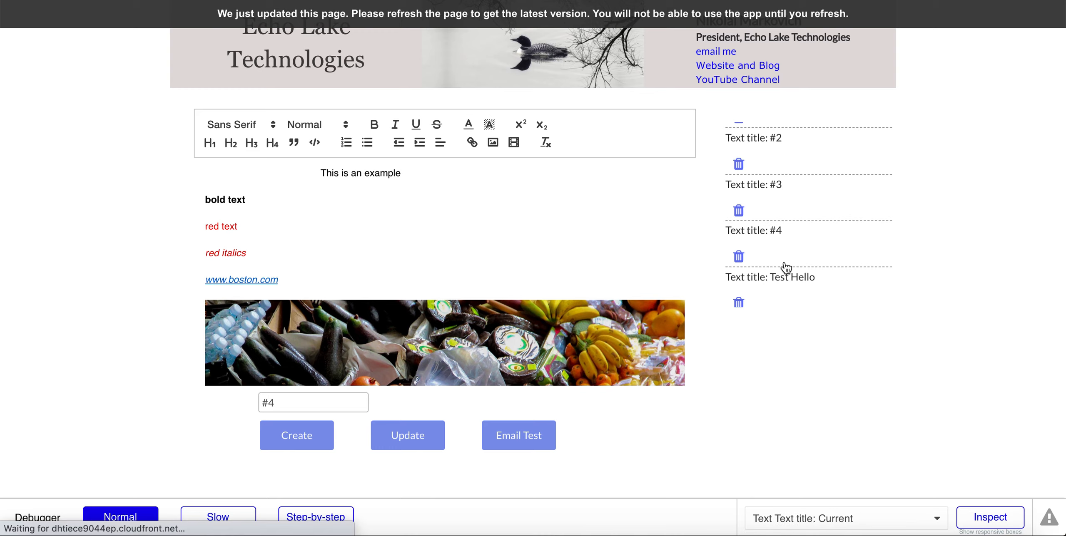
{"action": "scroll", "coordinate": [758, 267], "scroll_direction": "down", "scroll_amount": 2}
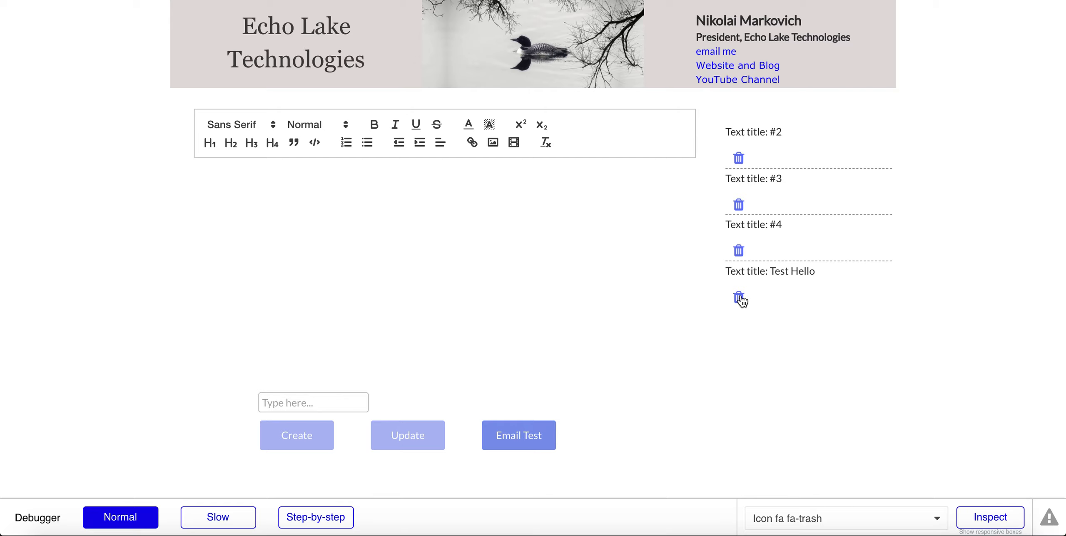
{"action": "left_click", "coordinate": [738, 202]}
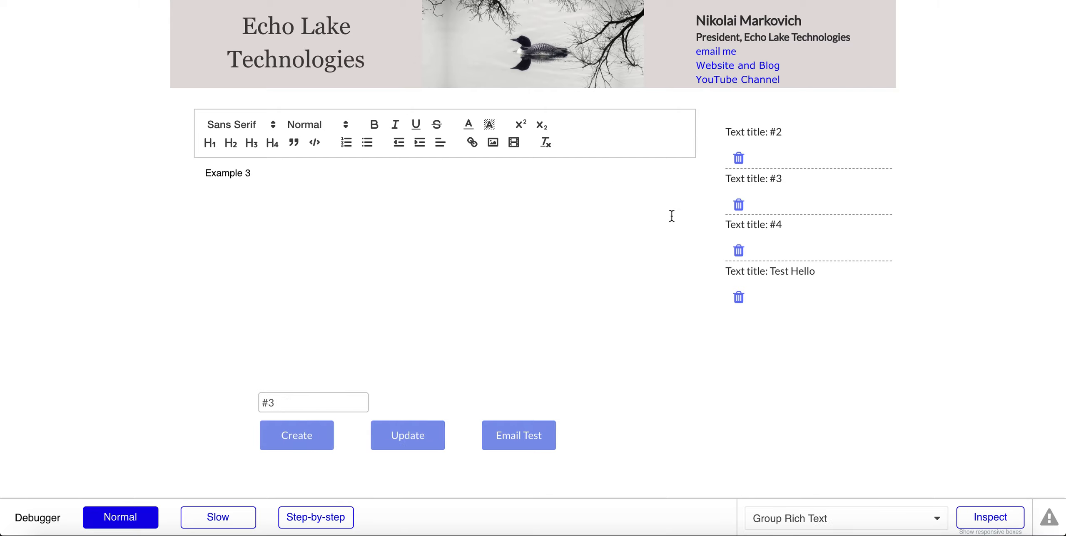
{"action": "left_click", "coordinate": [738, 204]}
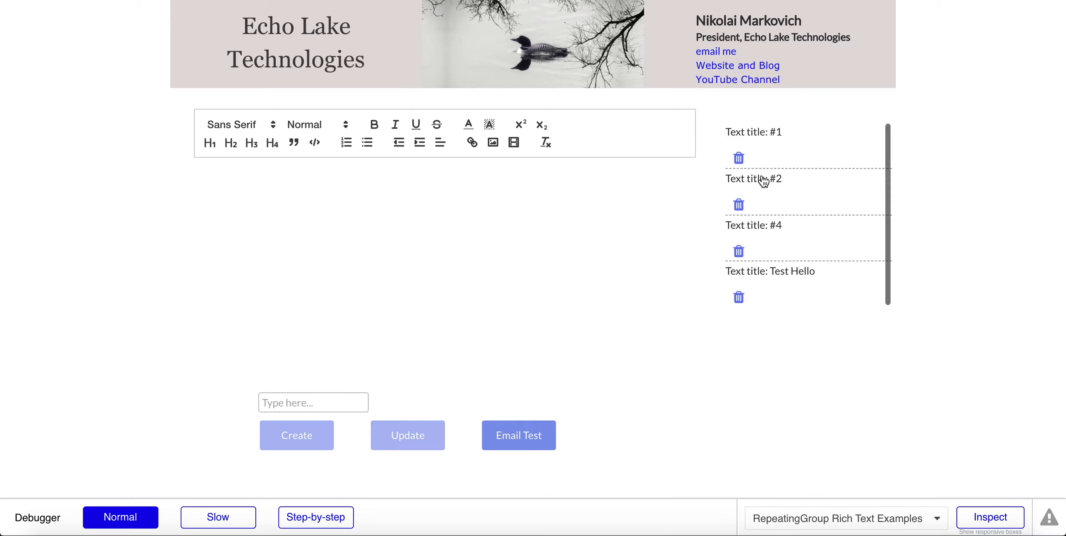
Step: Switch back to the Bubble editor, open the trash icon's click workflow and examine which thing its delete action targets
{"action": "left_click", "coordinate": [375, 1]}
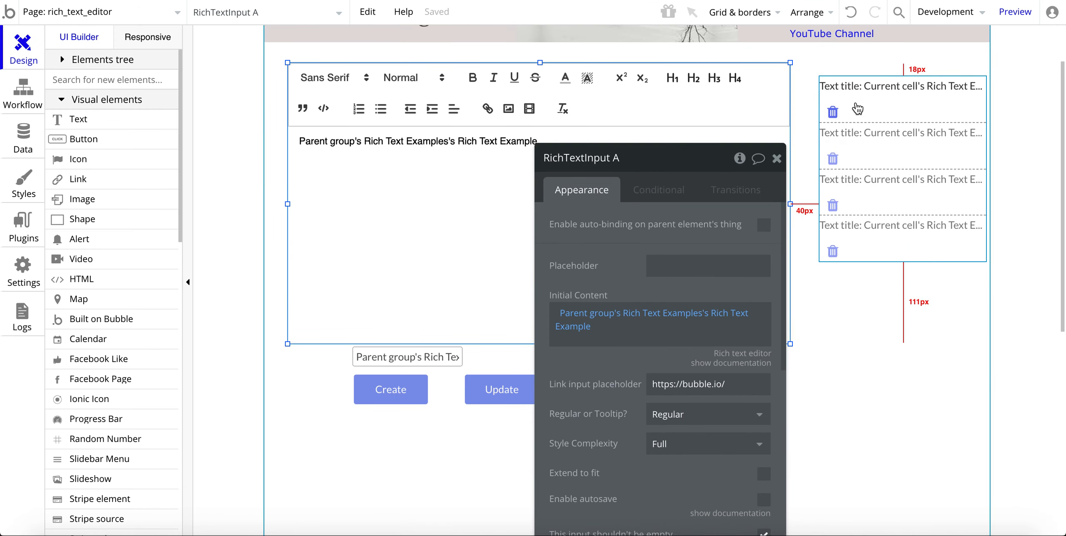
{"action": "left_click", "coordinate": [838, 112]}
{"action": "left_click", "coordinate": [689, 312]}
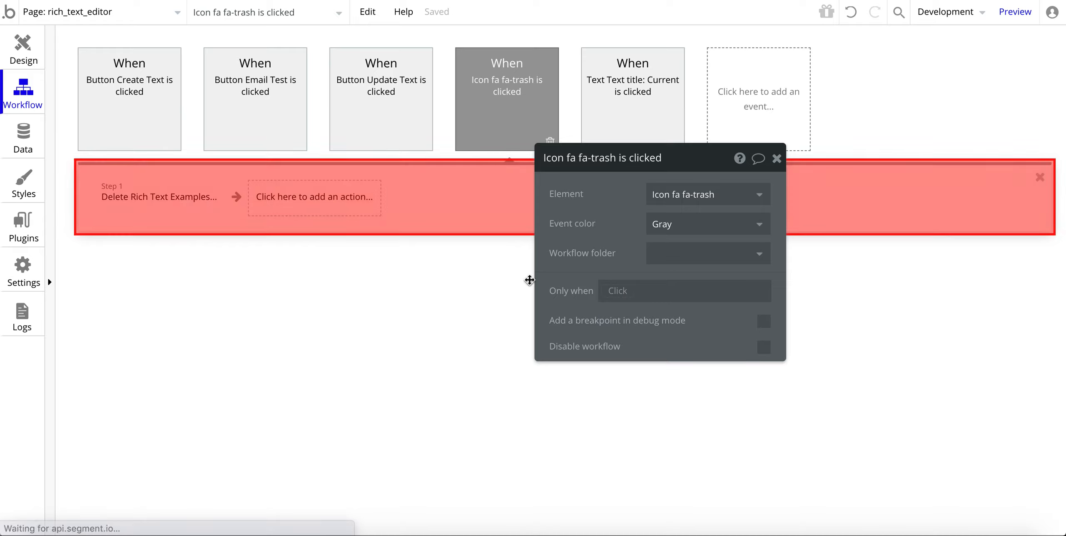
{"action": "left_click", "coordinate": [149, 199]}
{"action": "left_click_drag", "start_coordinate": [582, 216], "coordinate": [511, 248]}
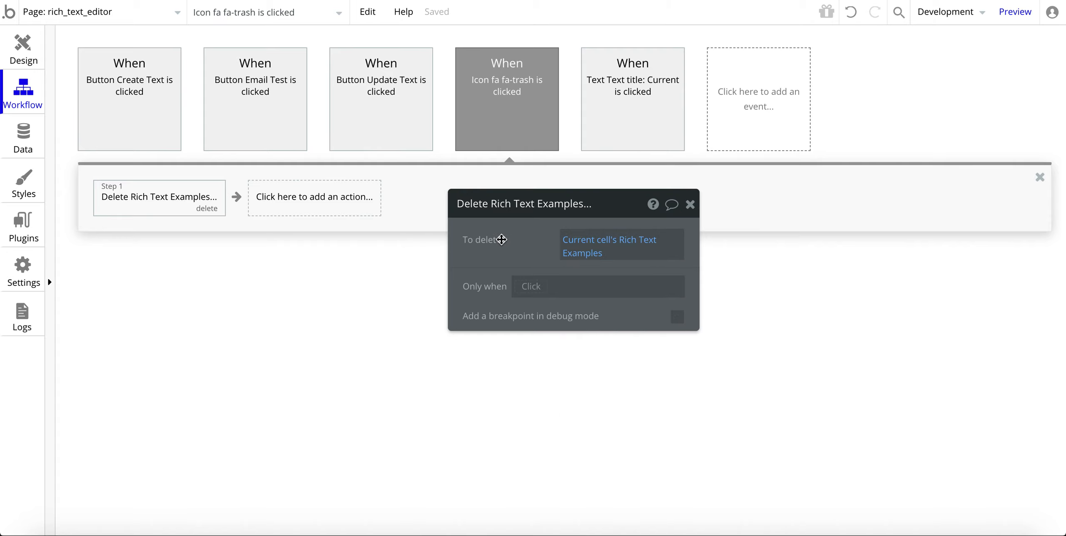
Step: Add a trial second action deleting Current cell's Rich Text Examples to the trash icon's workflow, and delete it again
{"action": "left_click", "coordinate": [319, 212]}
{"action": "mouse_move", "coordinate": [295, 311]}
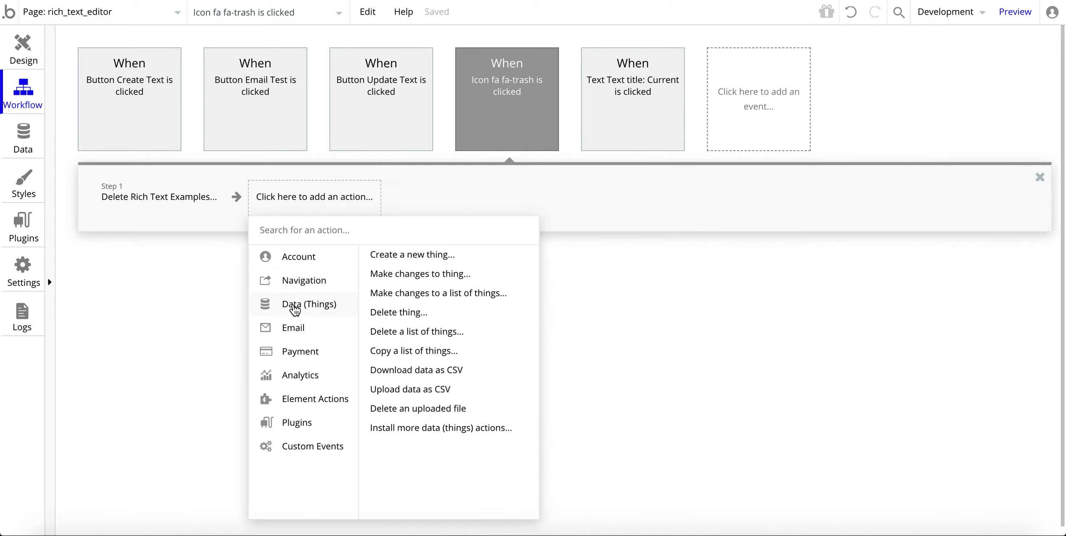
{"action": "left_click", "coordinate": [412, 312]}
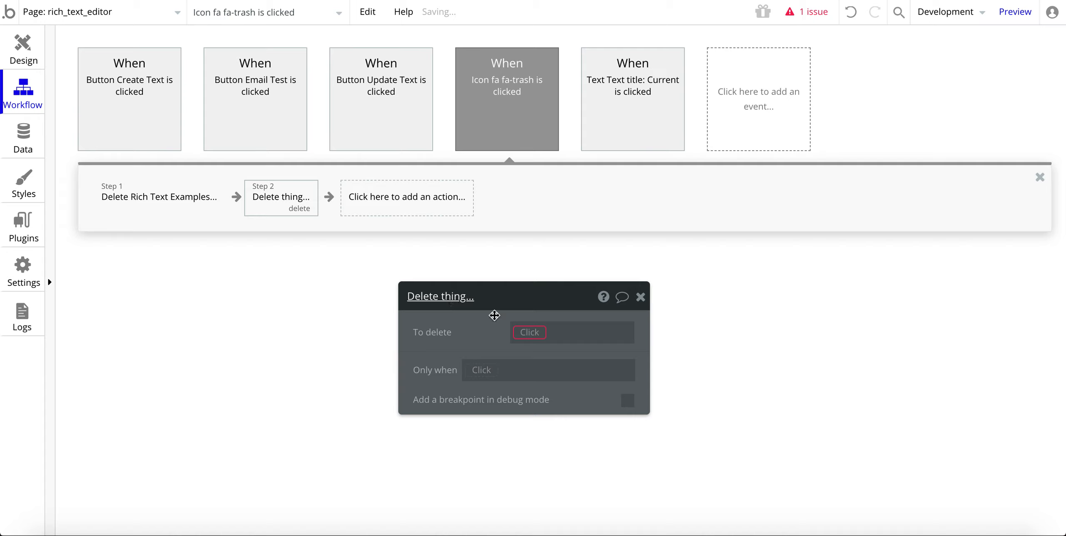
{"action": "left_click", "coordinate": [531, 333]}
{"action": "left_click", "coordinate": [536, 352]}
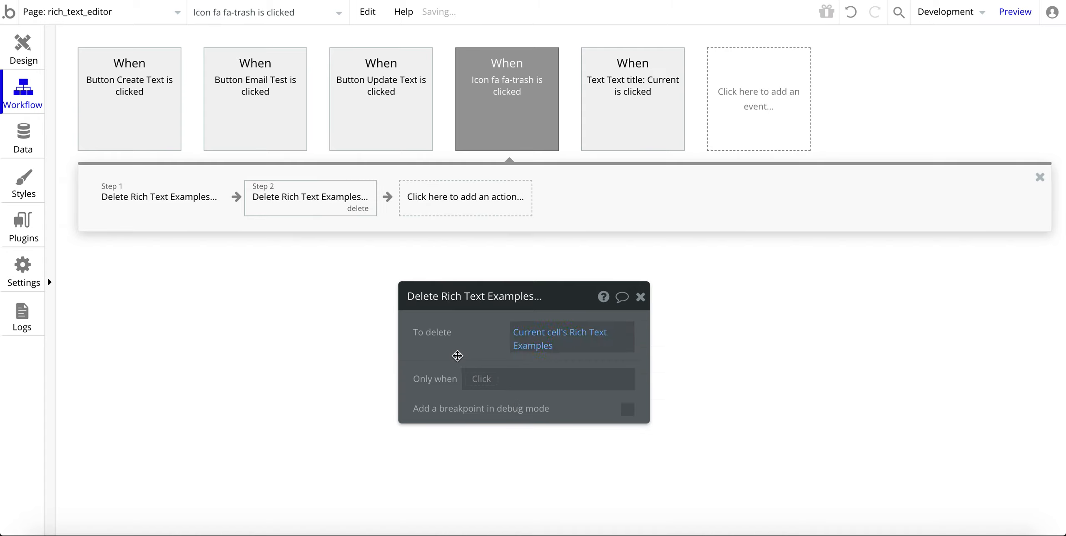
{"action": "left_click", "coordinate": [357, 208]}
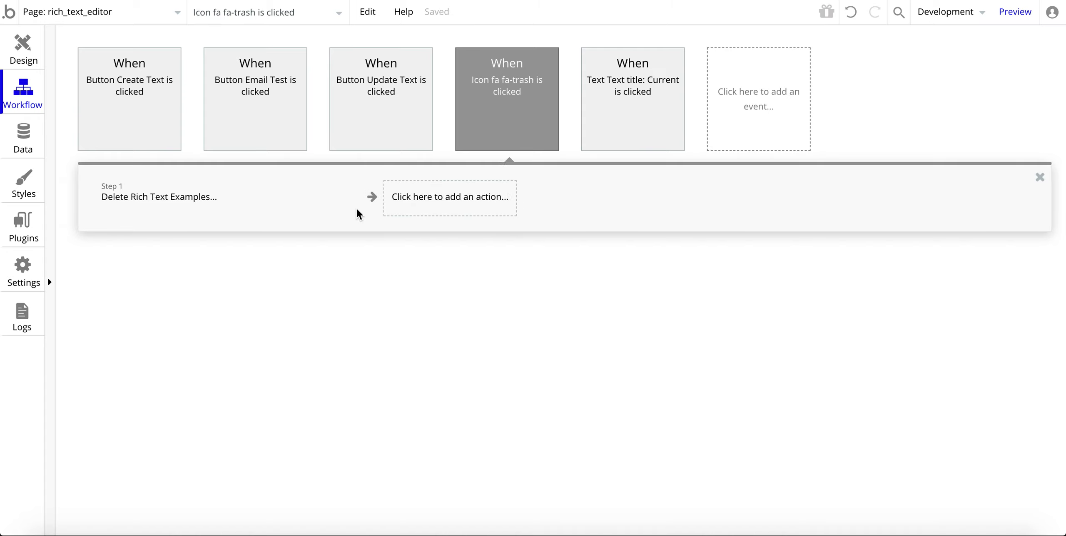
Step: Return to the page design, then switch to the running app and reload it to get the latest version
{"action": "left_click", "coordinate": [30, 66]}
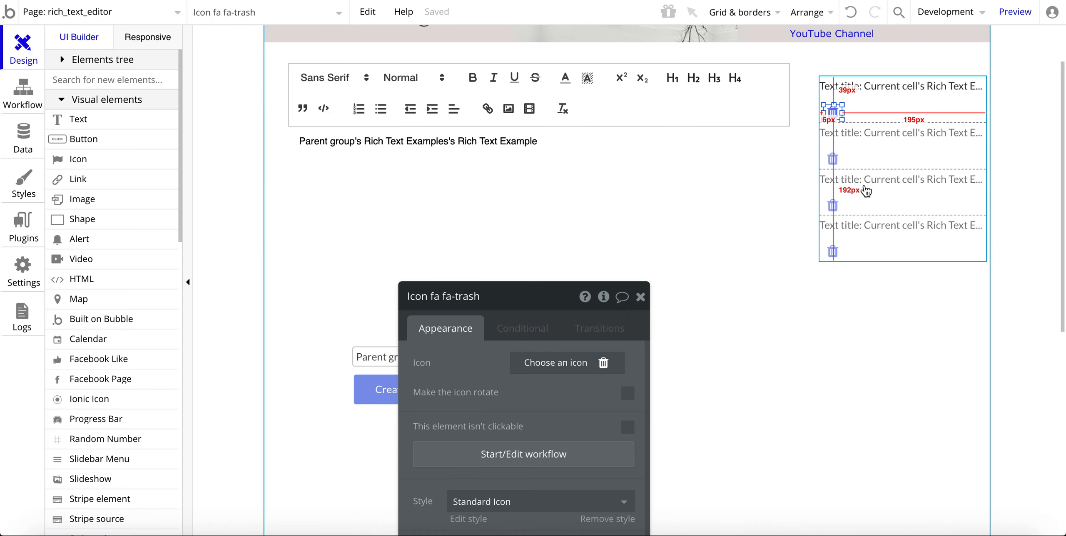
{"action": "left_click_drag", "start_coordinate": [486, 370], "coordinate": [650, 208]}
{"action": "key", "text": "ctrl+Tab"}
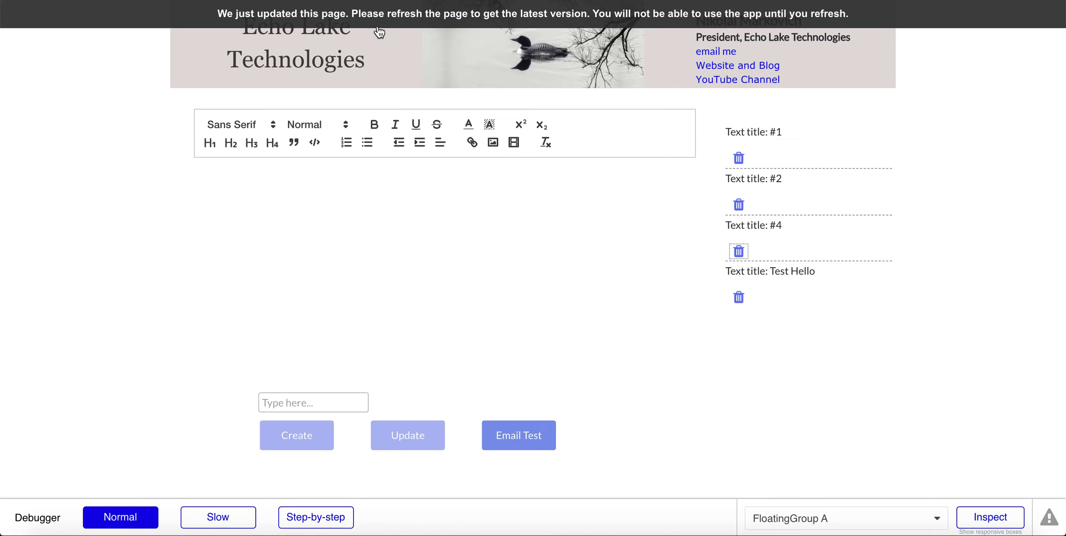
{"action": "left_click", "coordinate": [391, 14]}
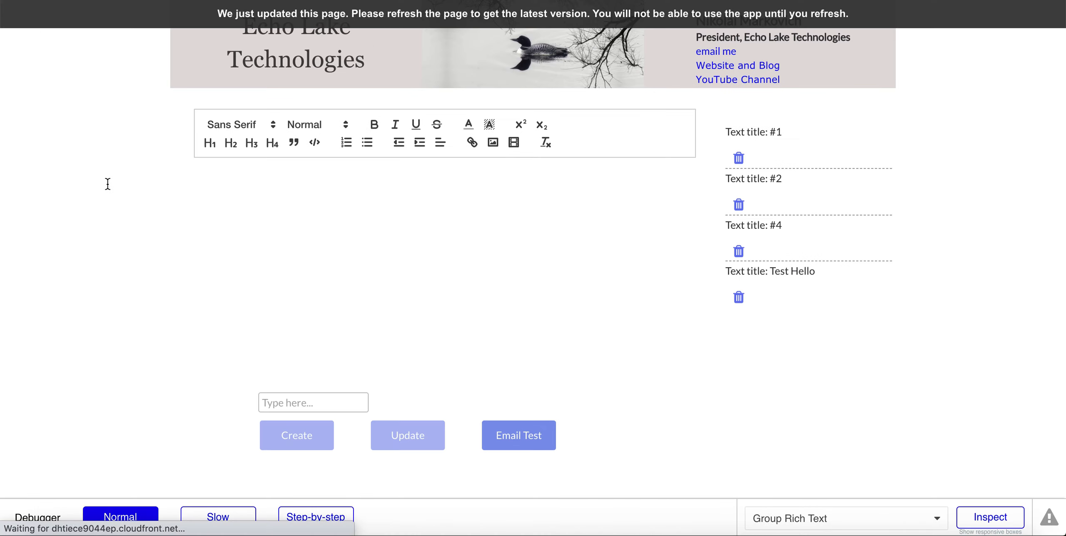